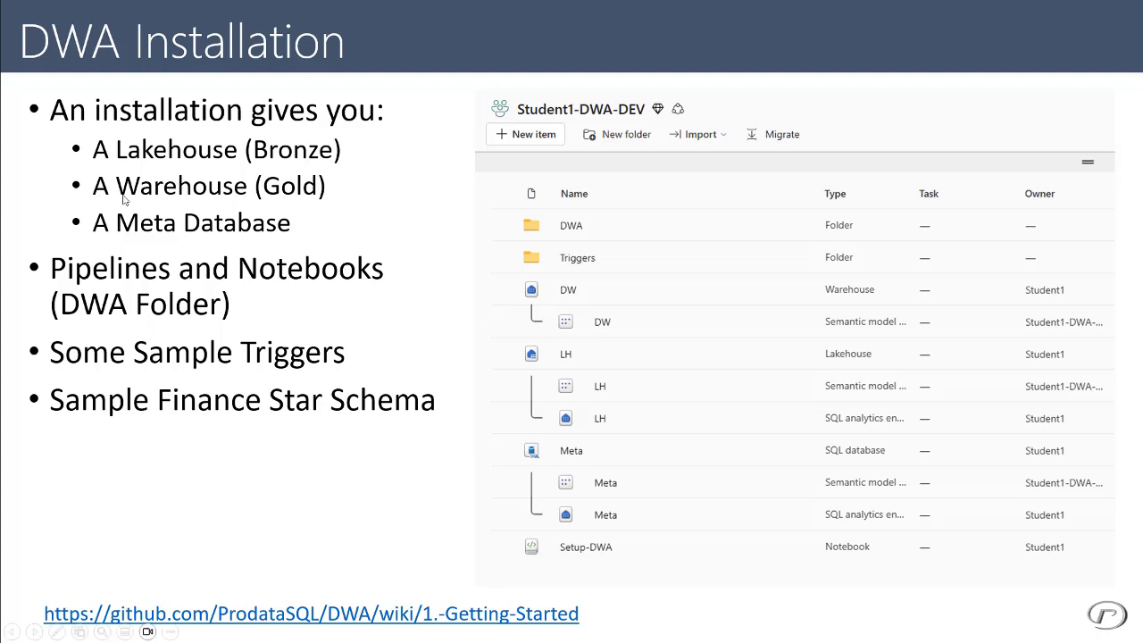
Open the DWA wiki from the slide's link and look over the setup steps on its Getting Started page.
left_click(501, 181)
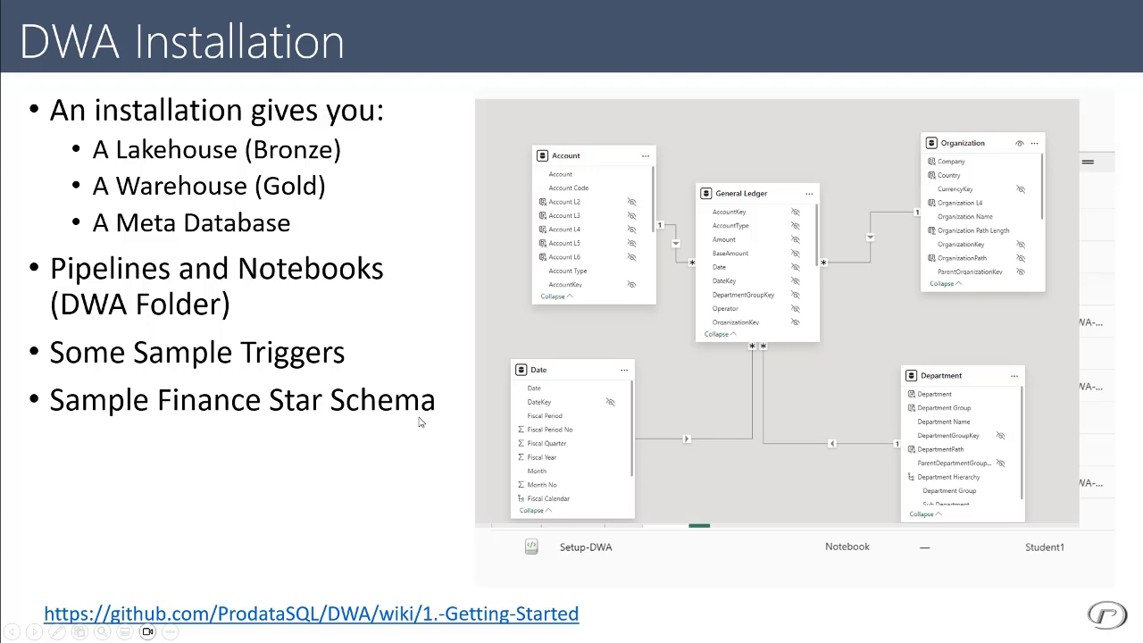
left_click(431, 614)
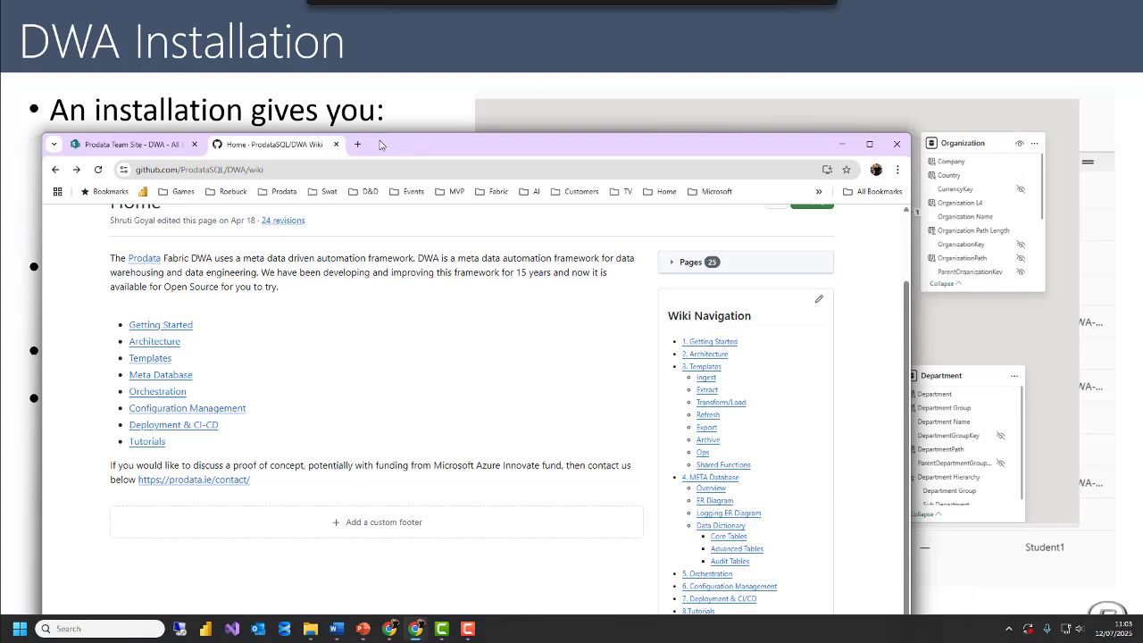
left_click_drag(479, 95, 481, 2)
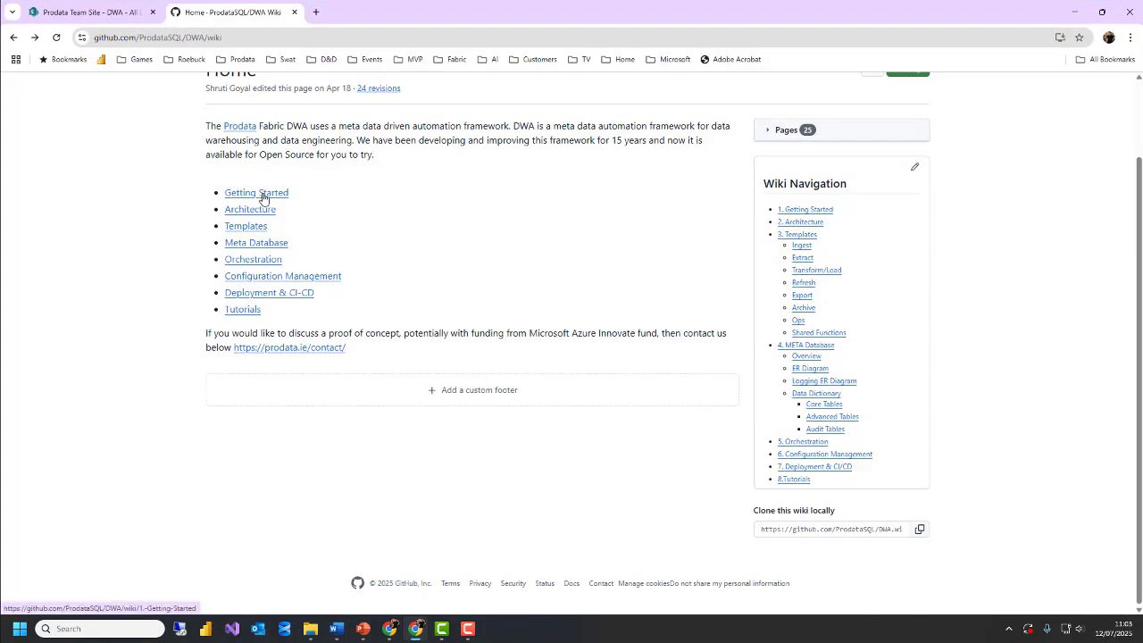
left_click(263, 195)
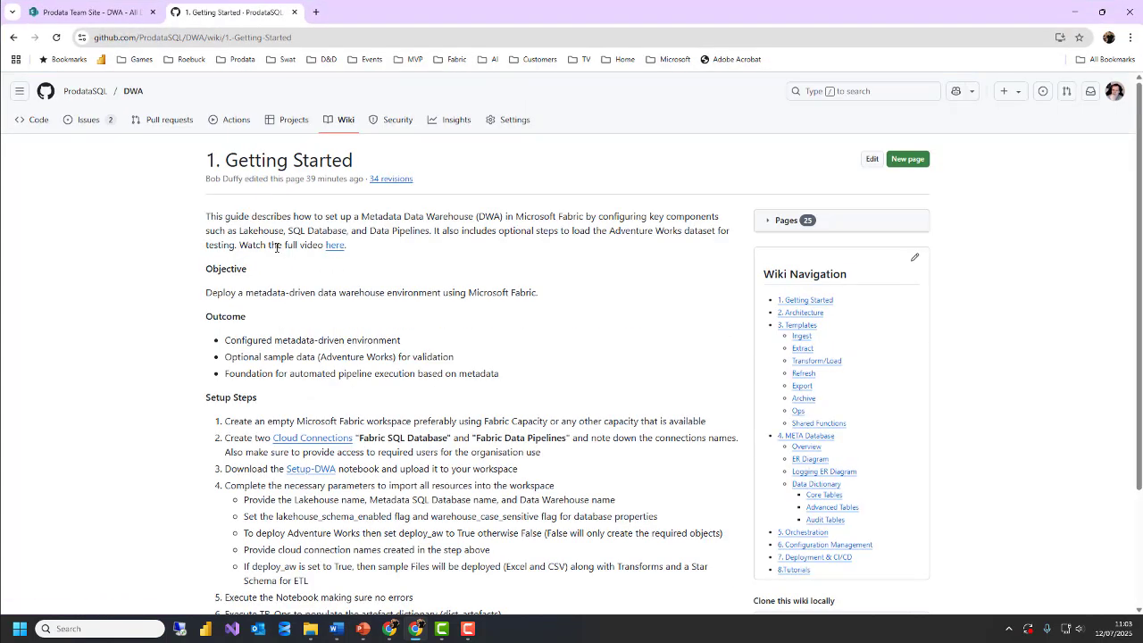
scroll(274, 228, "down", 1)
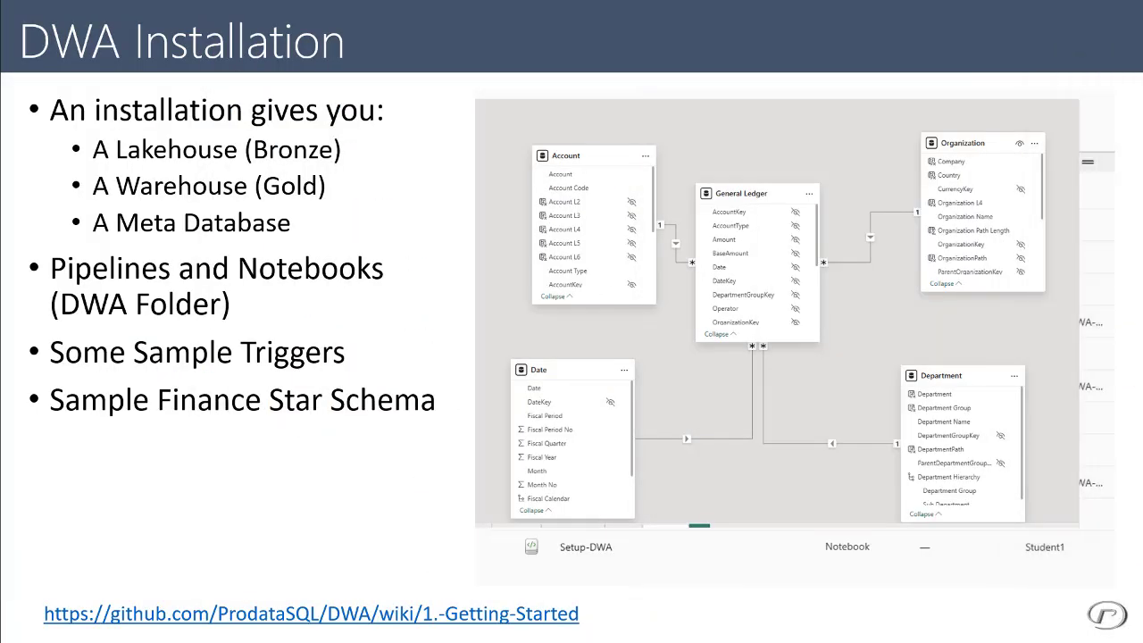
Leave the presentation and switch to the Chrome window showing Power BI's My workspace.
key("super")
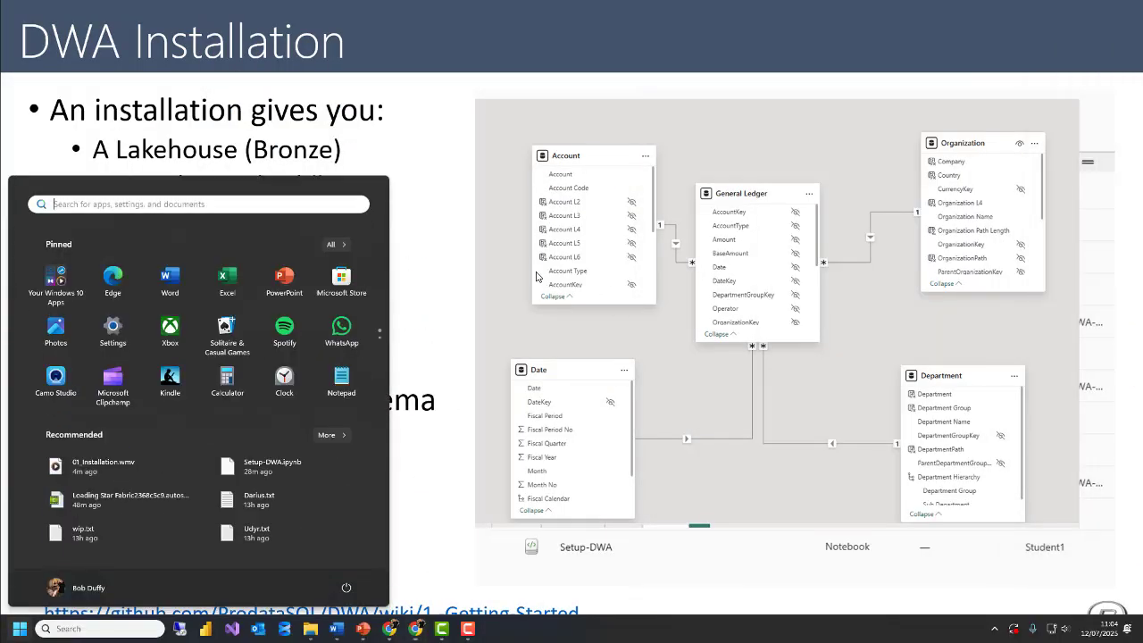
key("super")
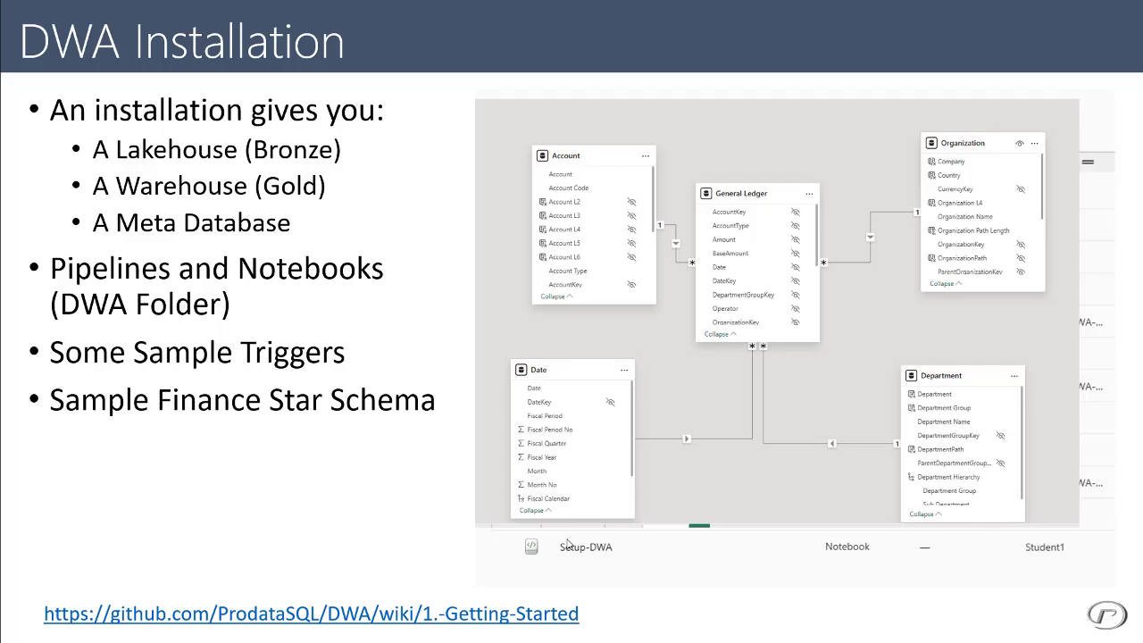
key("super+d")
mouse_move(394, 631)
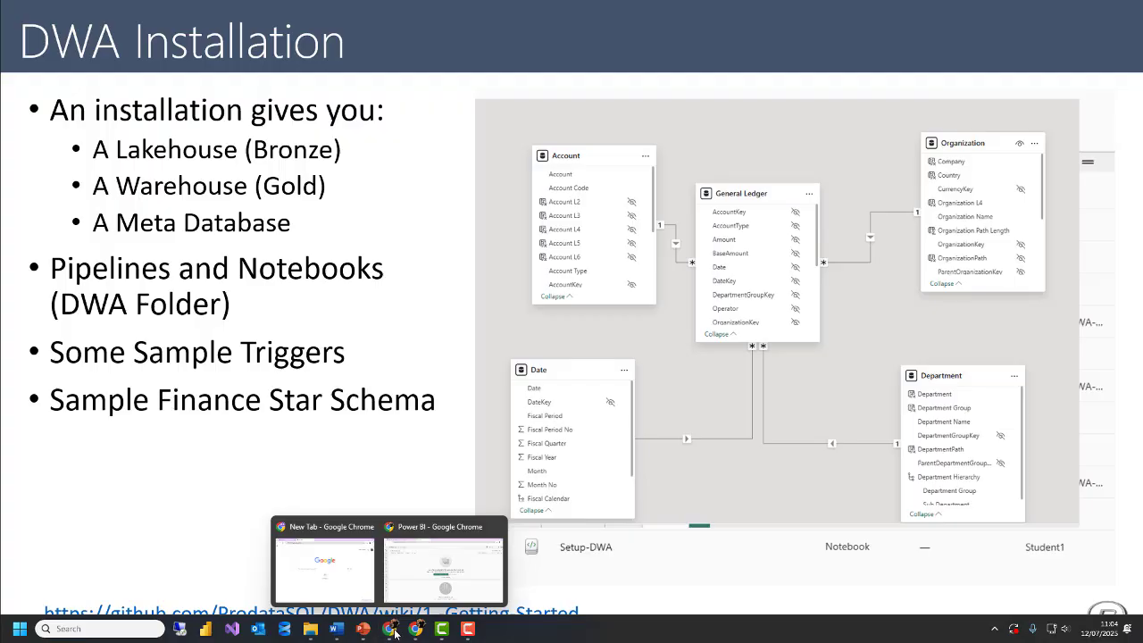
left_click(419, 554)
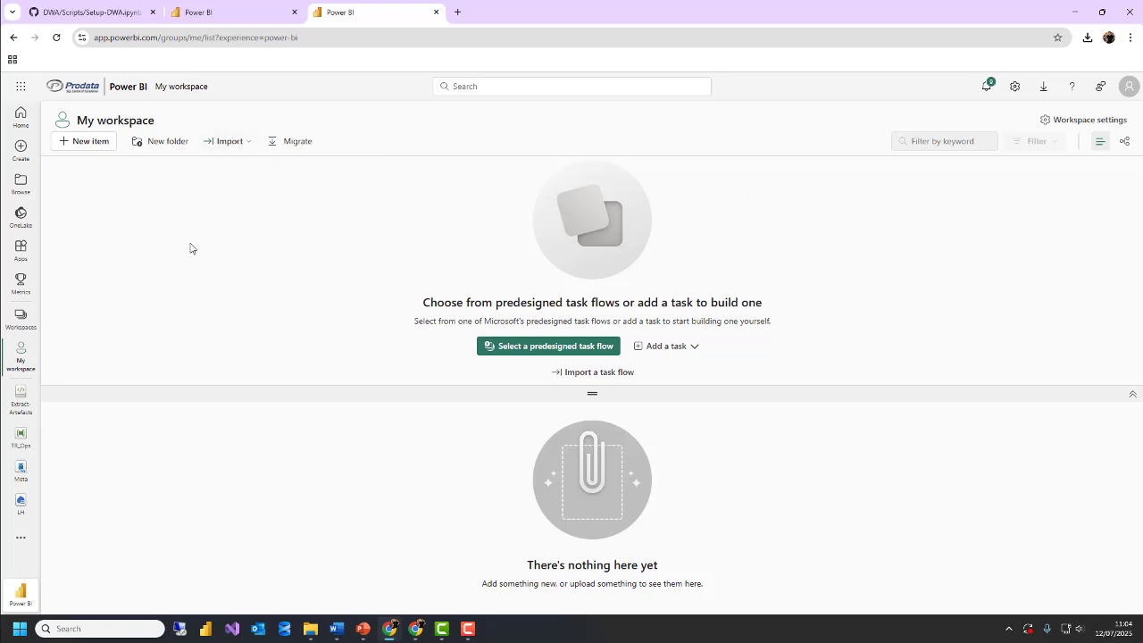
Set up a new workspace named "Student1 - Demo" and assign it to the DWA-Training domain.
left_click(19, 323)
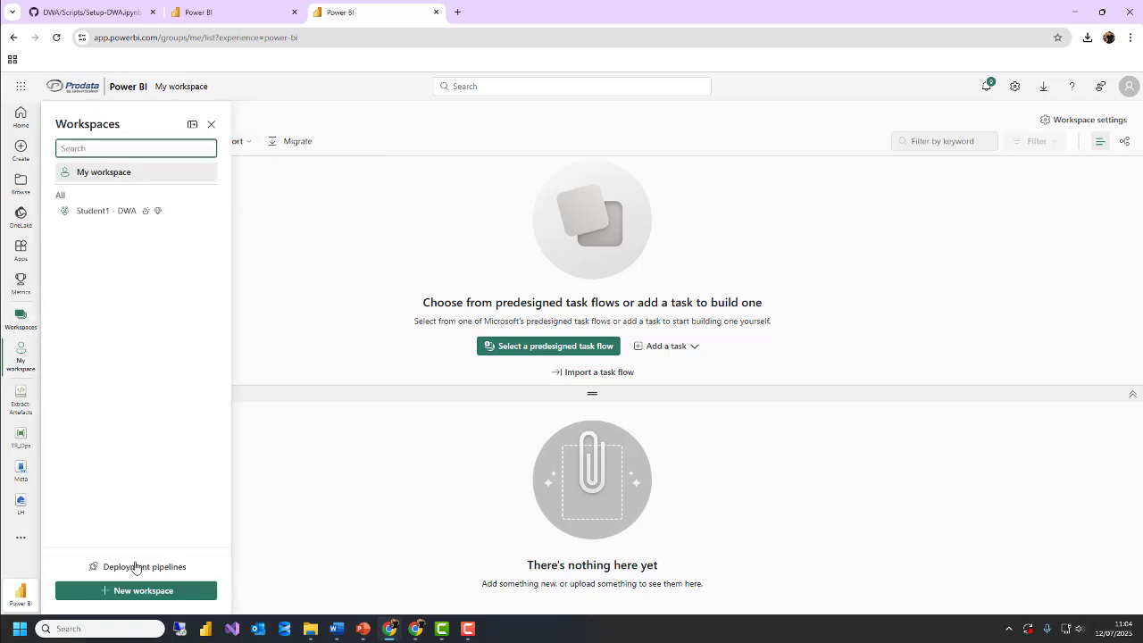
left_click(123, 593)
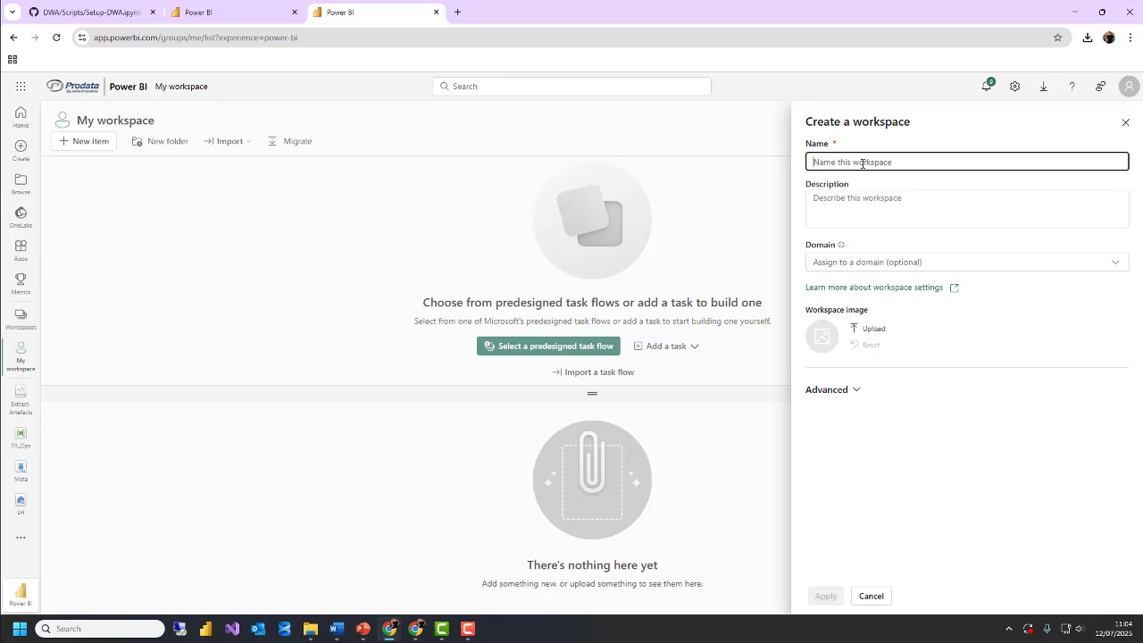
type("Student1")
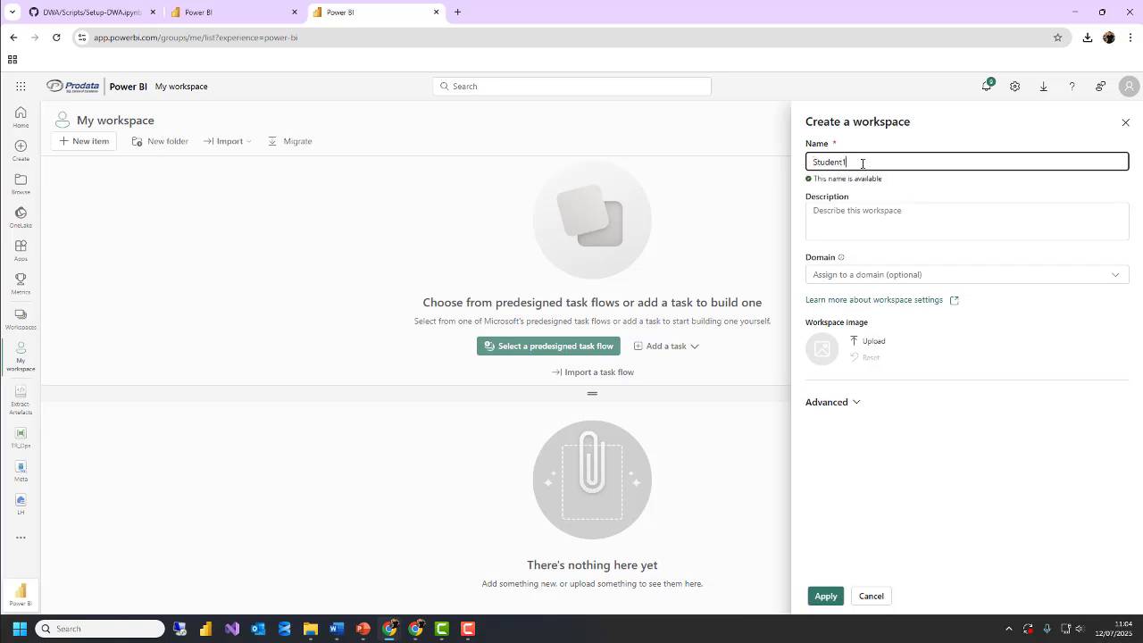
type(" - DWA")
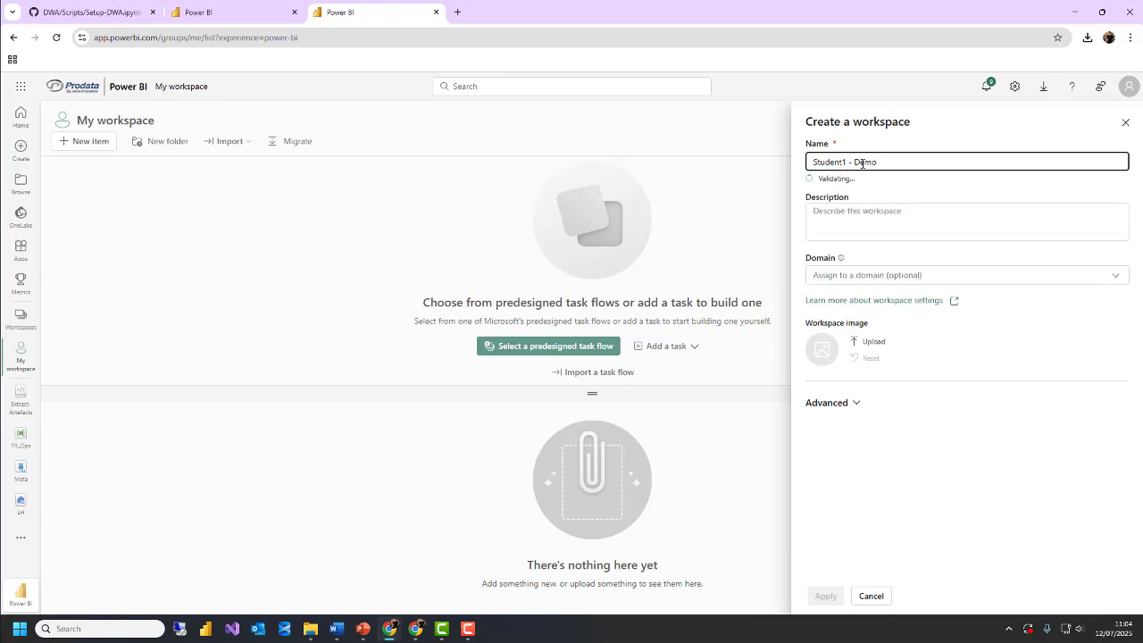
left_click(898, 279)
left_click(854, 323)
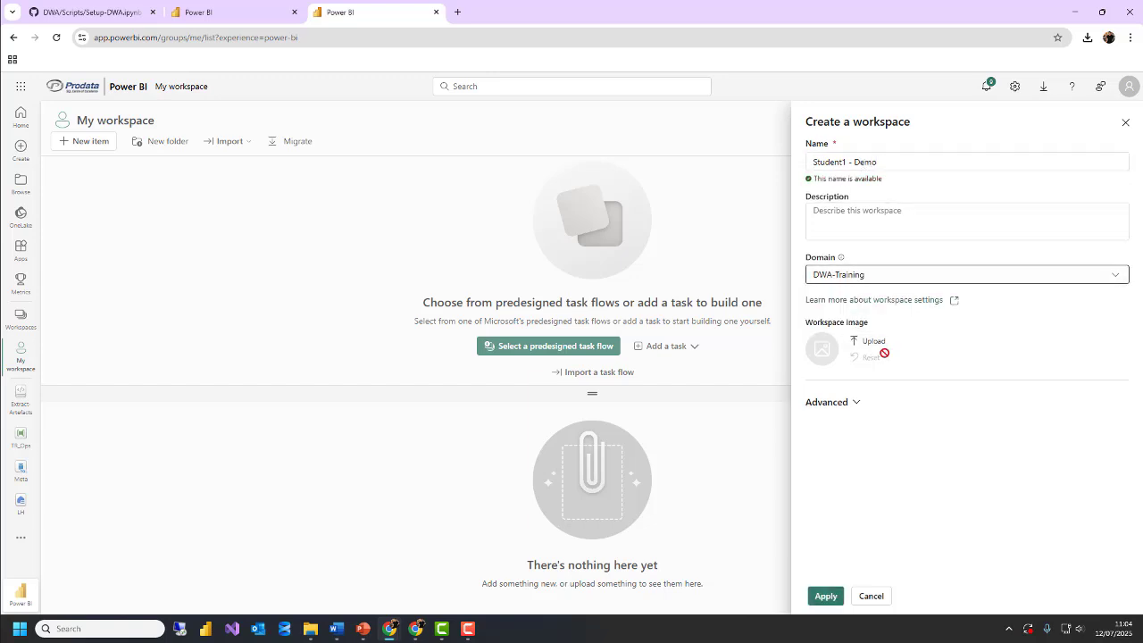
Create the workspace with Premium capacity on Prodata-P1 - North Europe, and collapse its task flow area.
left_click(848, 403)
scroll(866, 415, "down", 3)
scroll(886, 428, "down", 2)
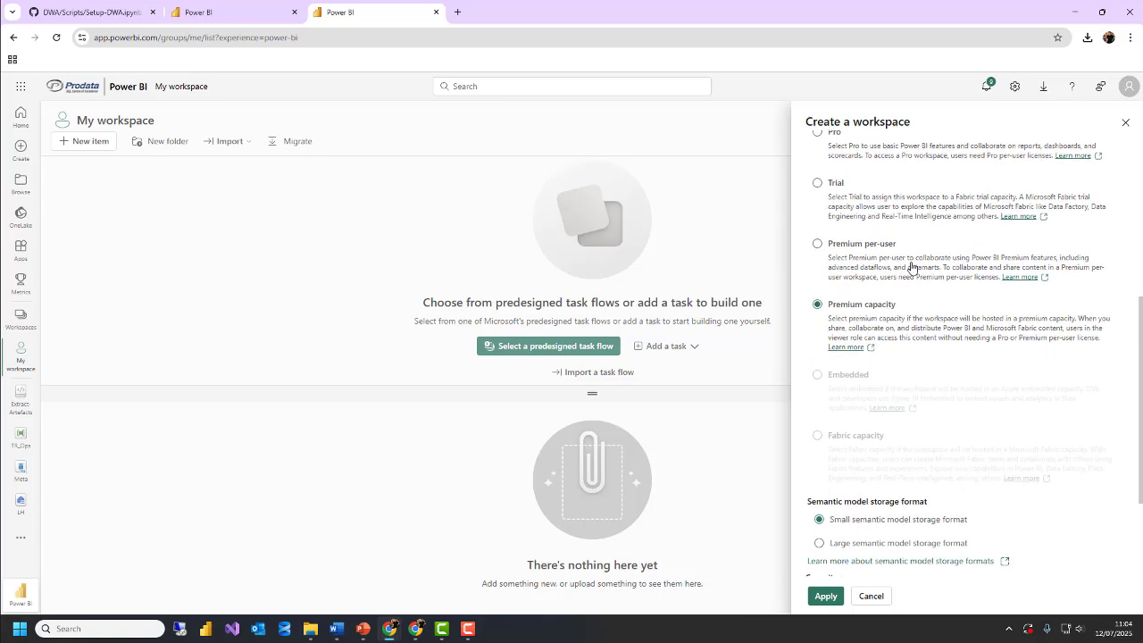
scroll(859, 427, "down", 1)
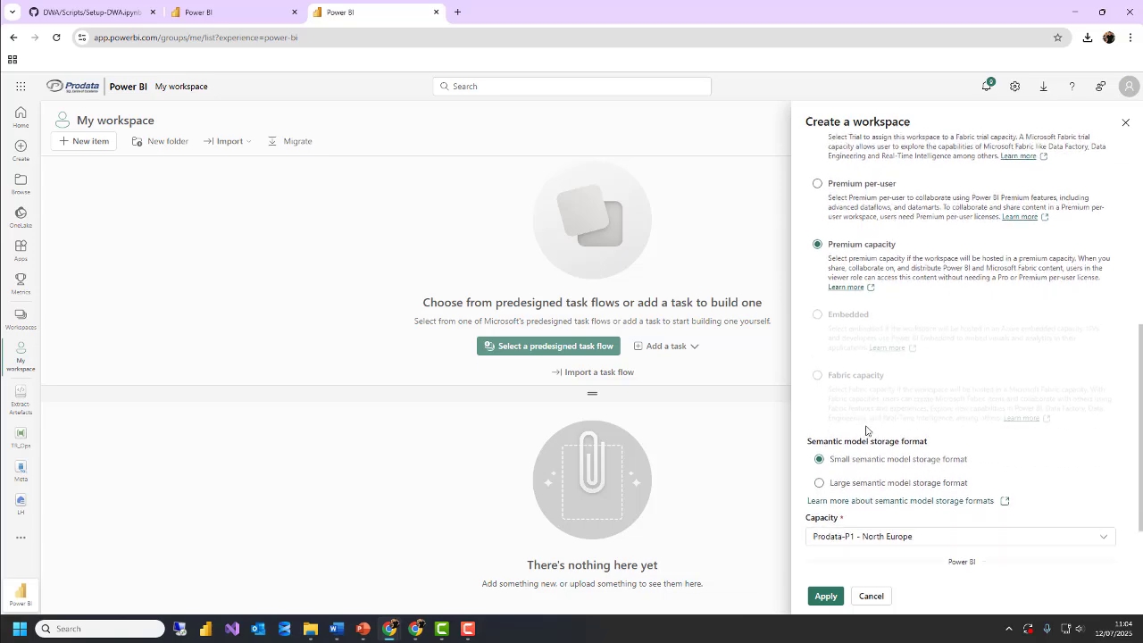
scroll(867, 434, "down", 2)
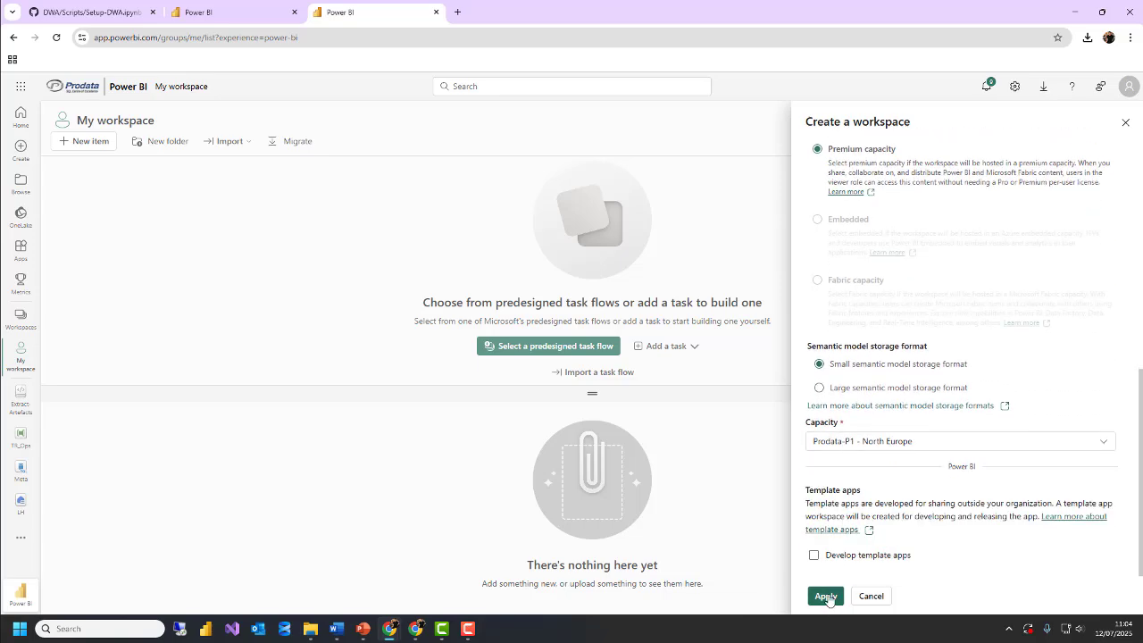
left_click(826, 597)
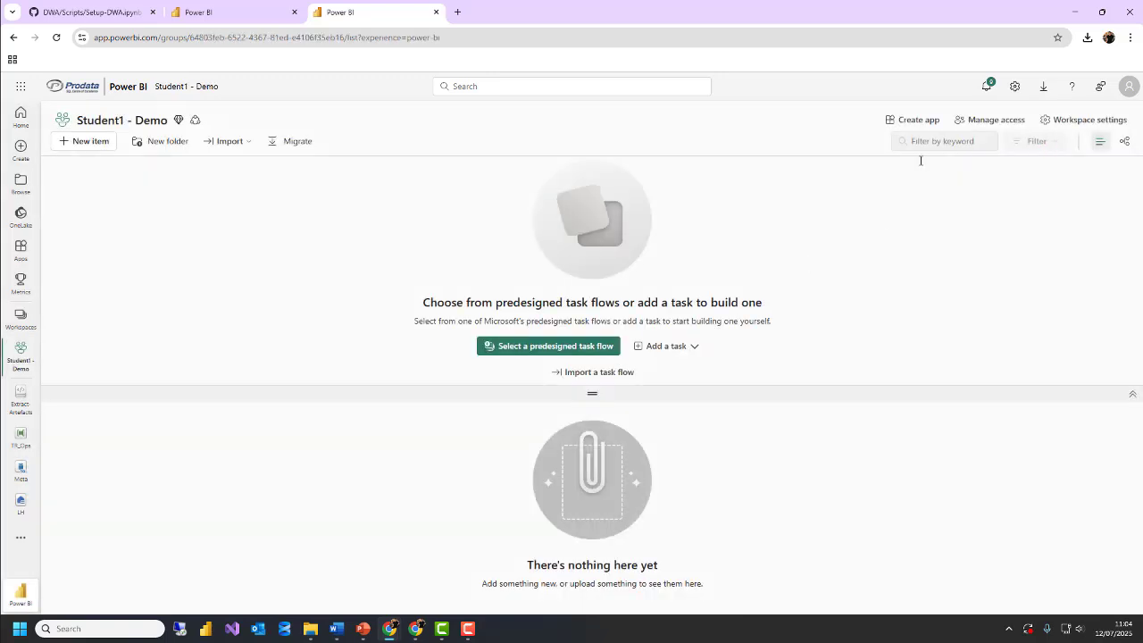
left_click_drag(590, 394, 559, 191)
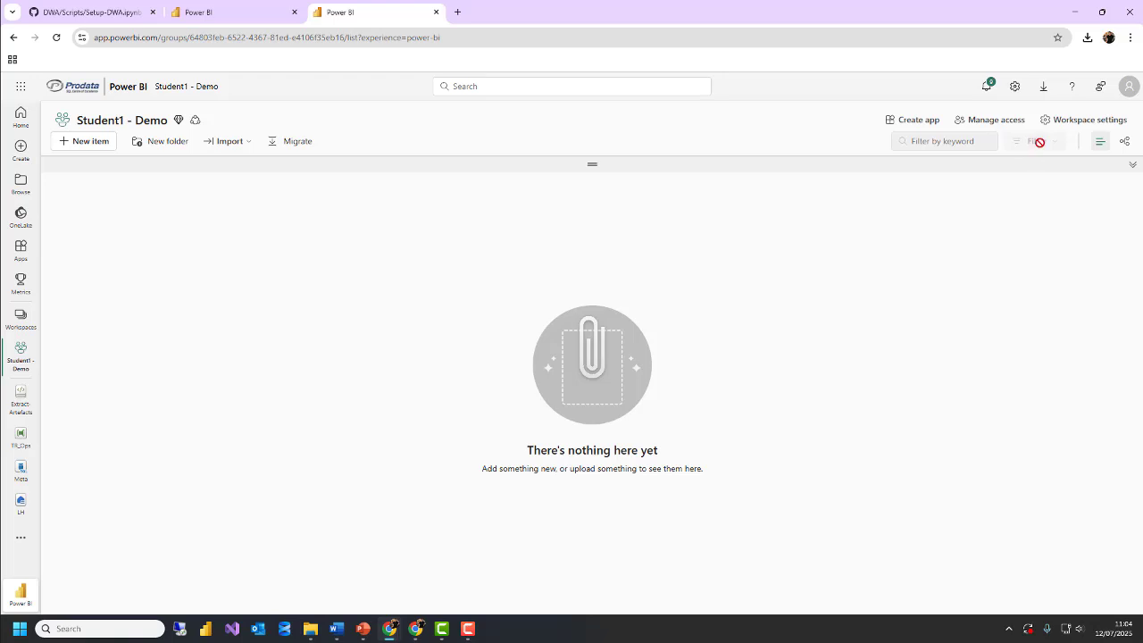
Give a person Viewer access to the Student1 - Demo workspace by entering their e-mail.
left_click(996, 119)
left_click(1010, 194)
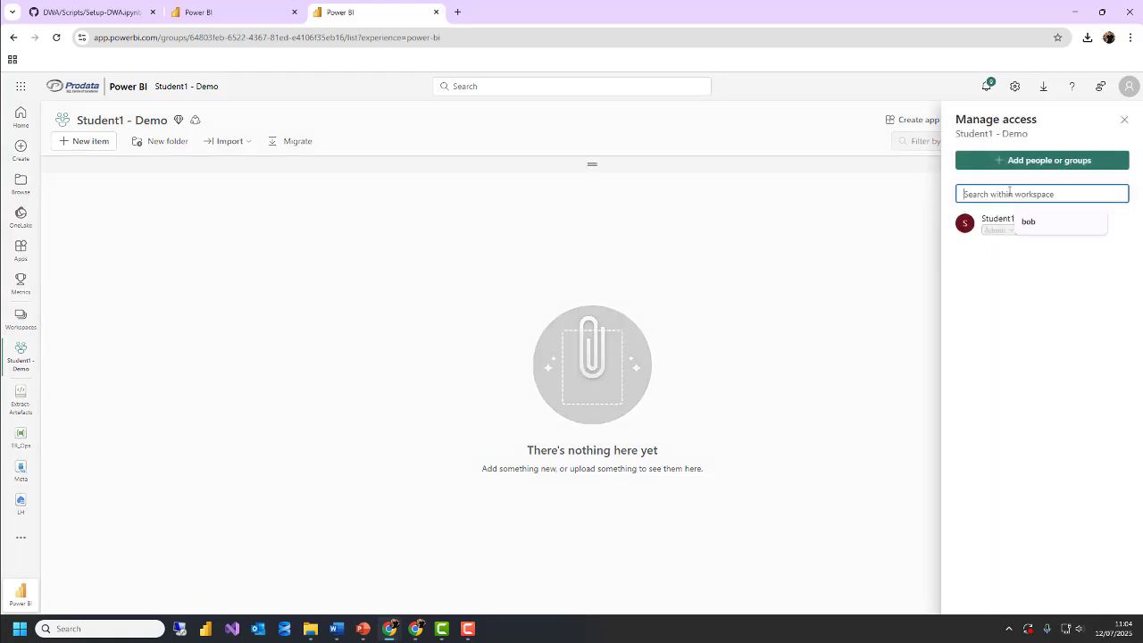
type("bob")
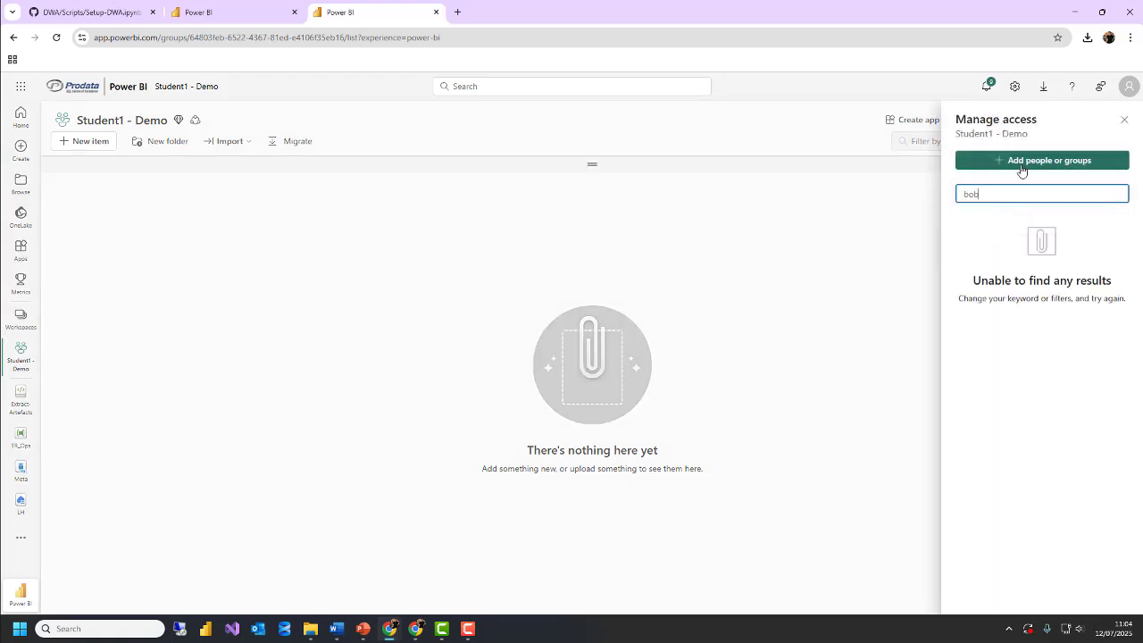
left_click(1020, 166)
left_click(1000, 210)
type("bob")
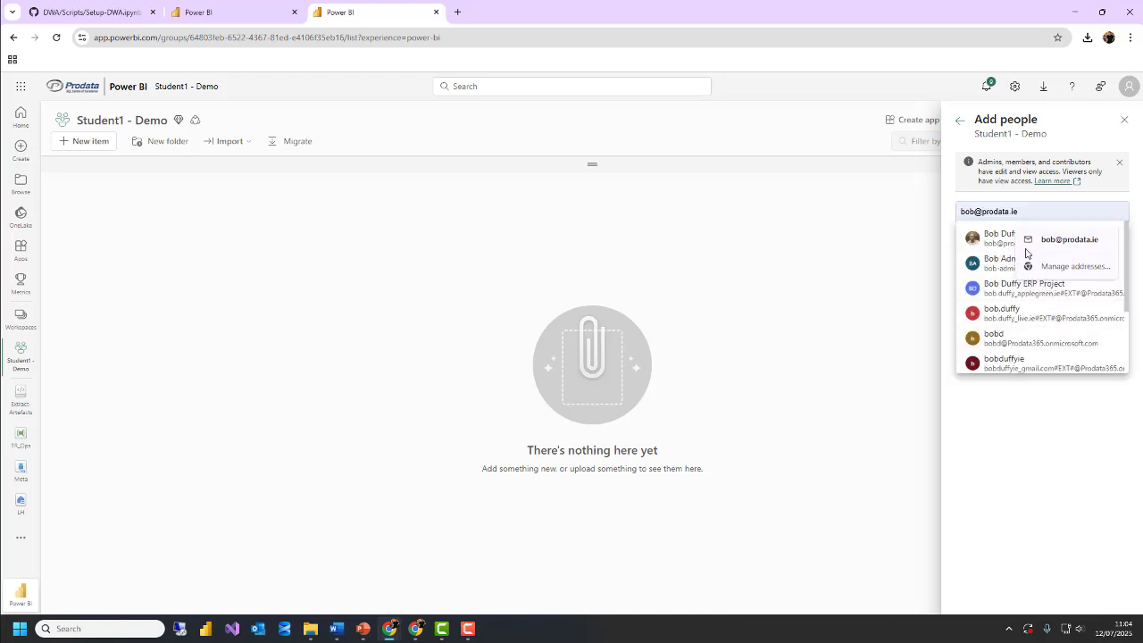
left_click(999, 238)
left_click(1114, 241)
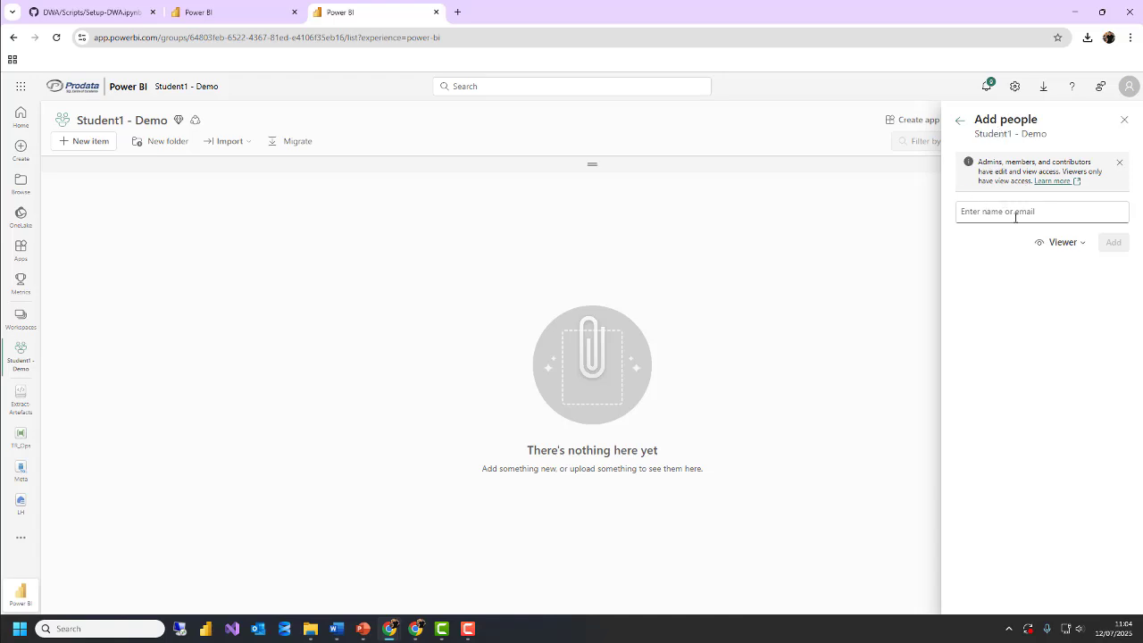
Change the newly added person's workspace role to Admin and finish managing access.
left_click(959, 121)
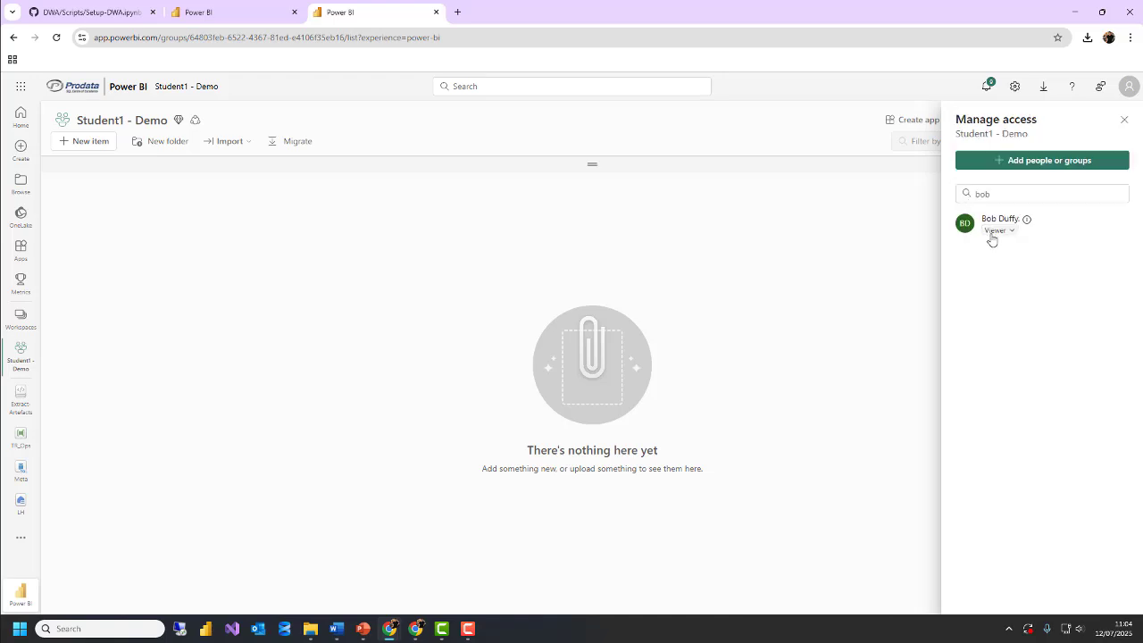
left_click(1014, 231)
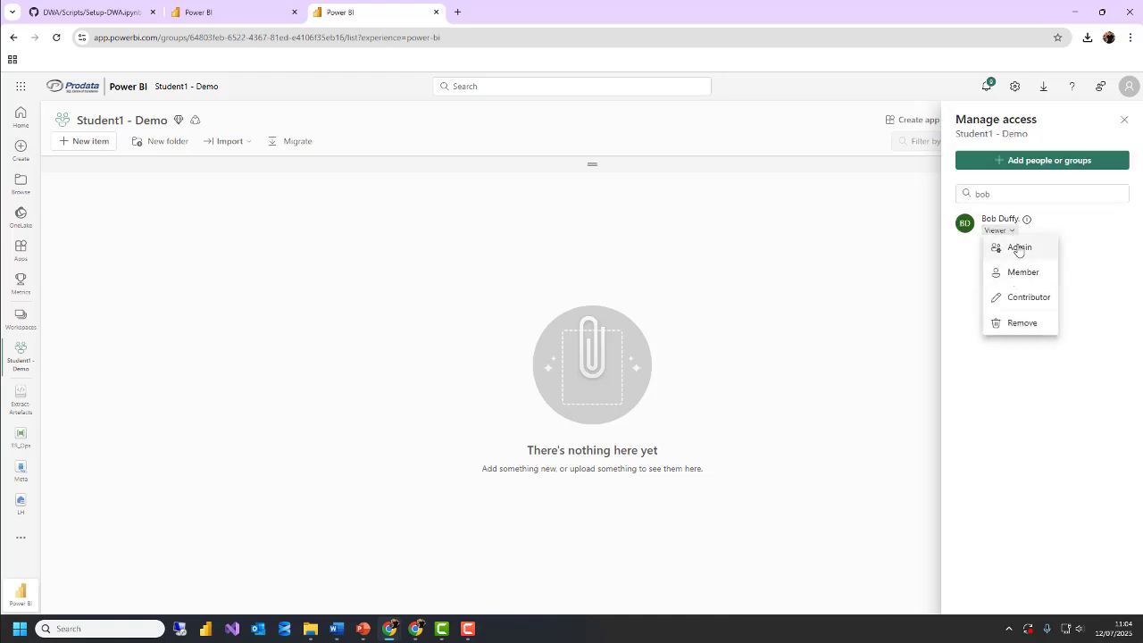
left_click(1018, 247)
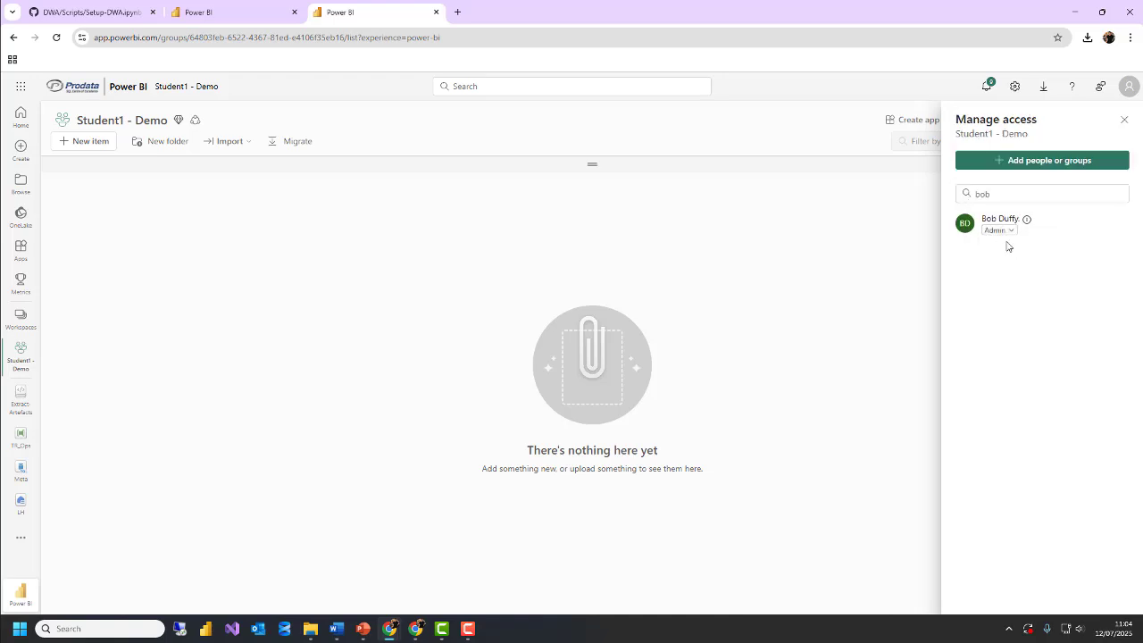
left_click(1124, 119)
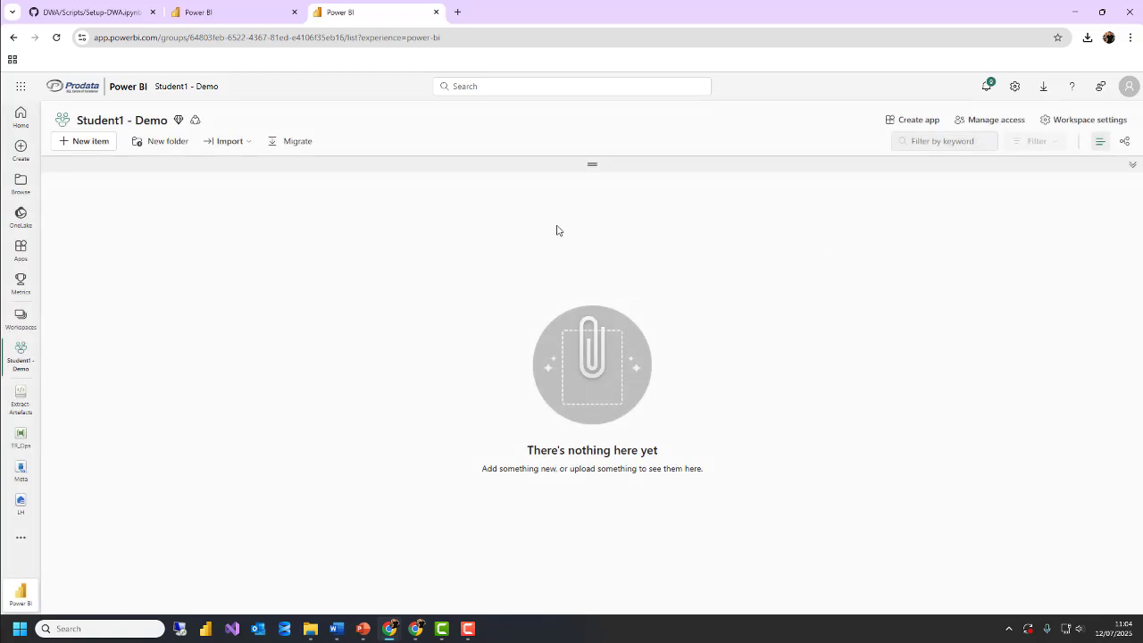
Return to the DWA Installation slide and open its linked Getting Started guide to check the cloud connections requirement.
left_click_drag(545, 7, 617, 80)
left_click(260, 87)
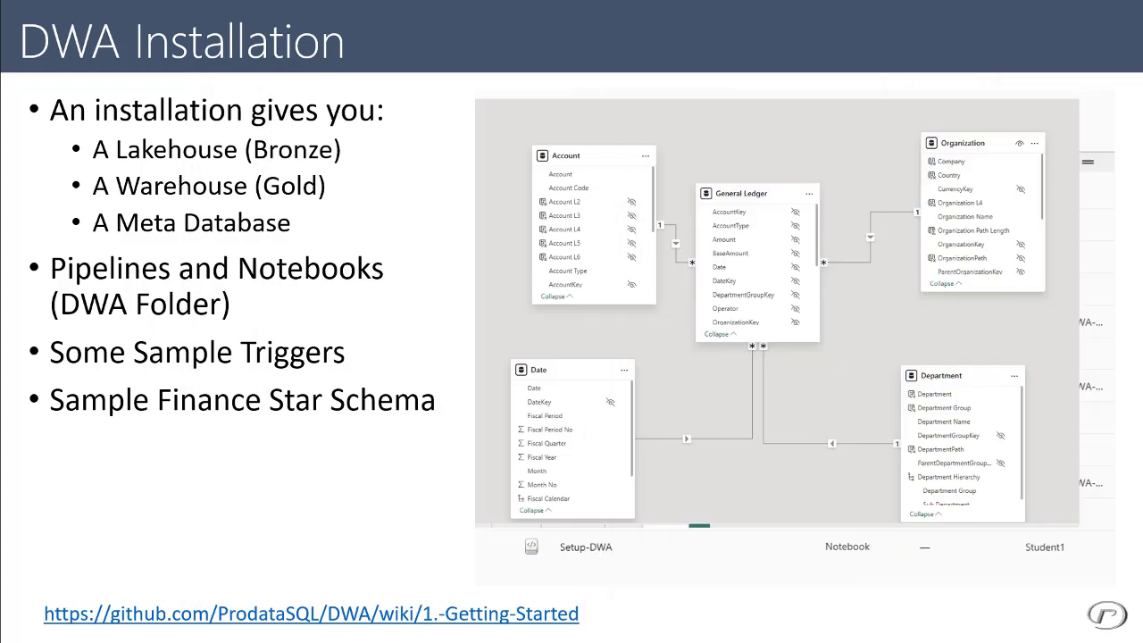
left_click(506, 618)
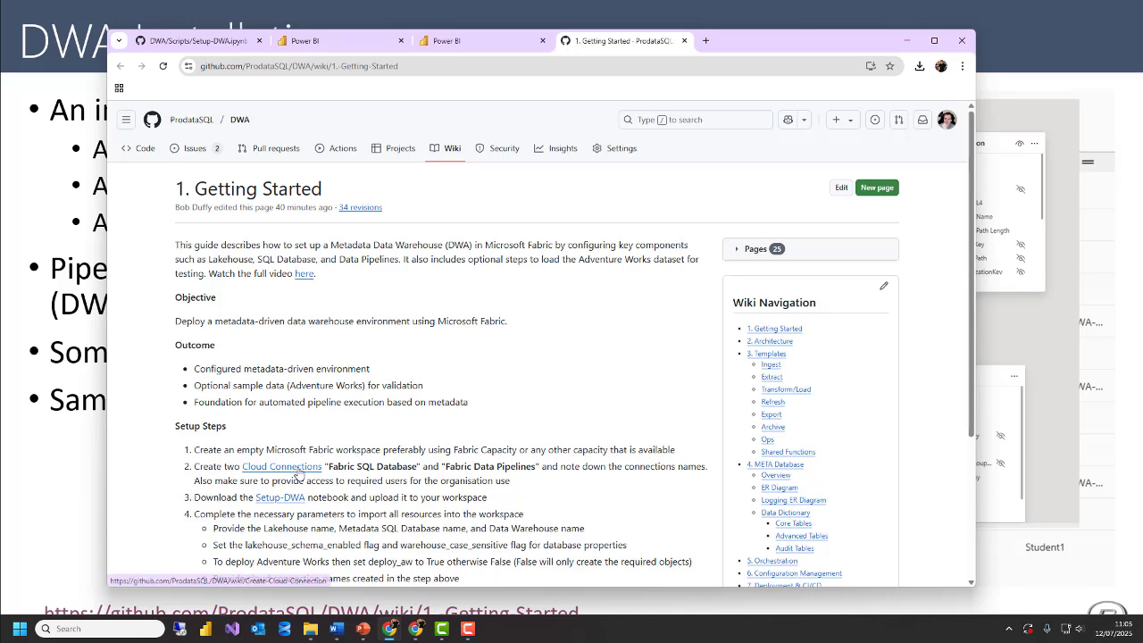
Open Power BI's connections and gateways management and examine the connection types of Meta-DWA-Training and Pipelines-DWA-Training.
left_click(482, 45)
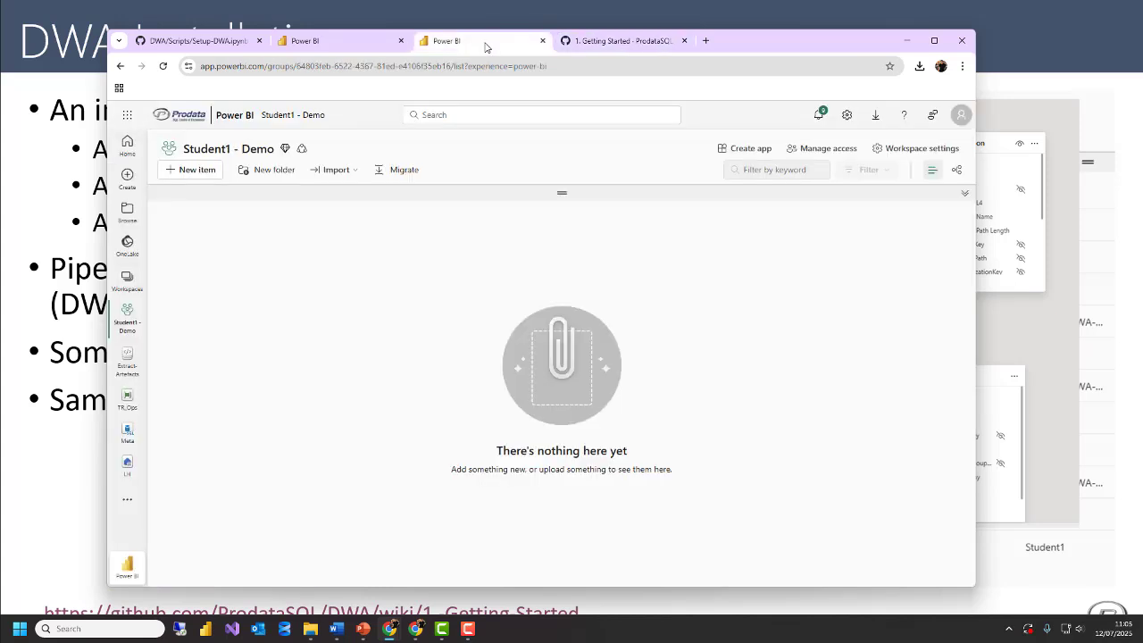
left_click(846, 114)
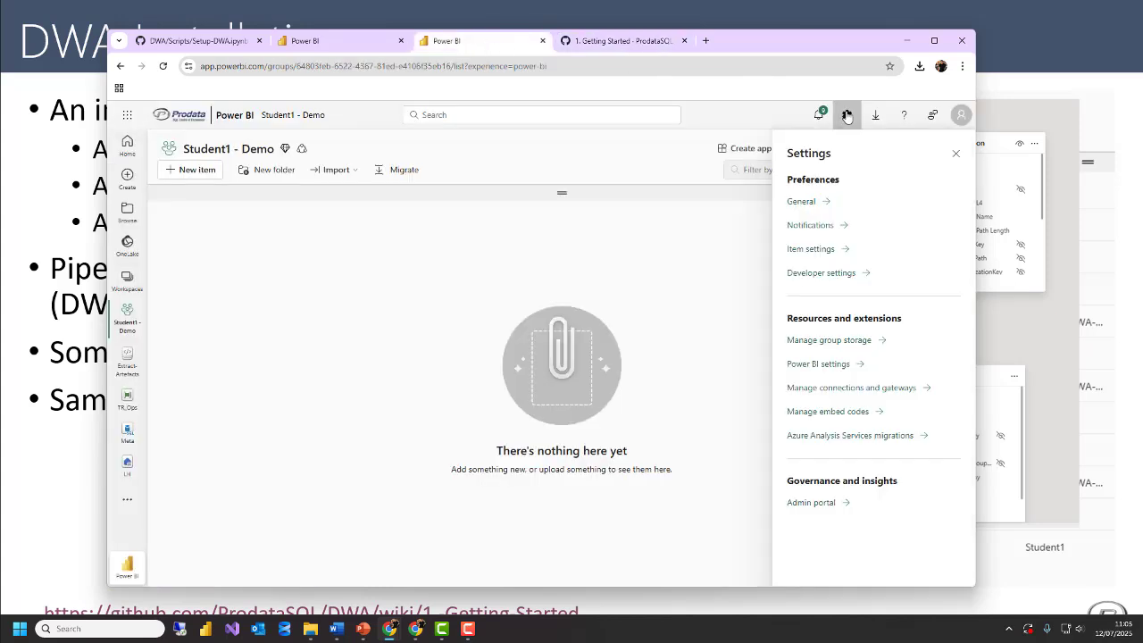
left_click(846, 390)
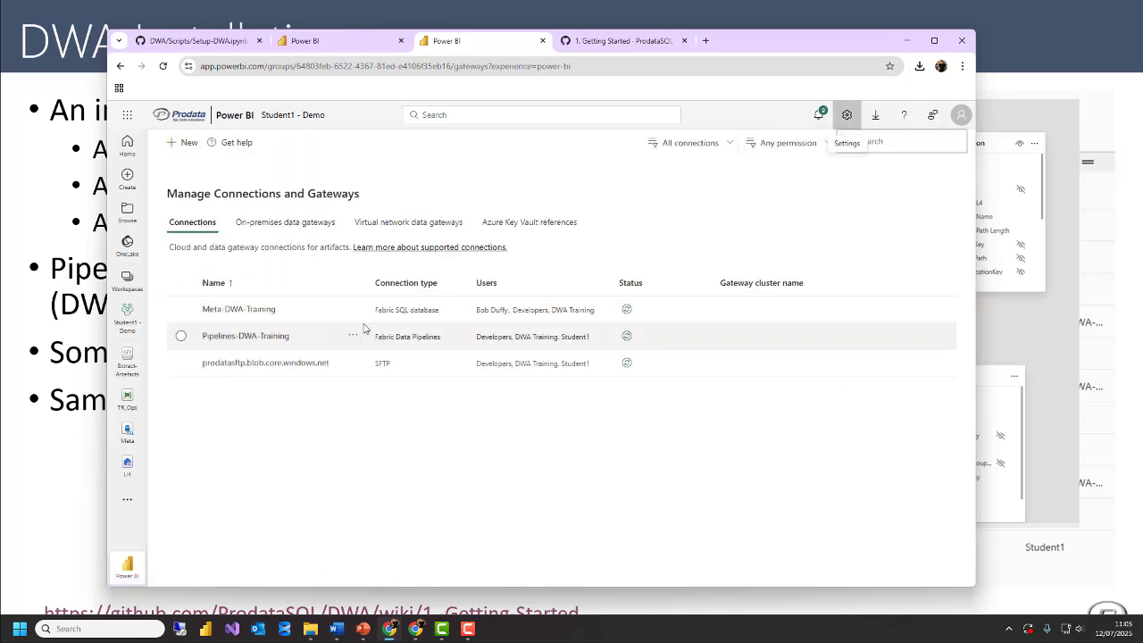
left_click_drag(374, 310, 441, 310)
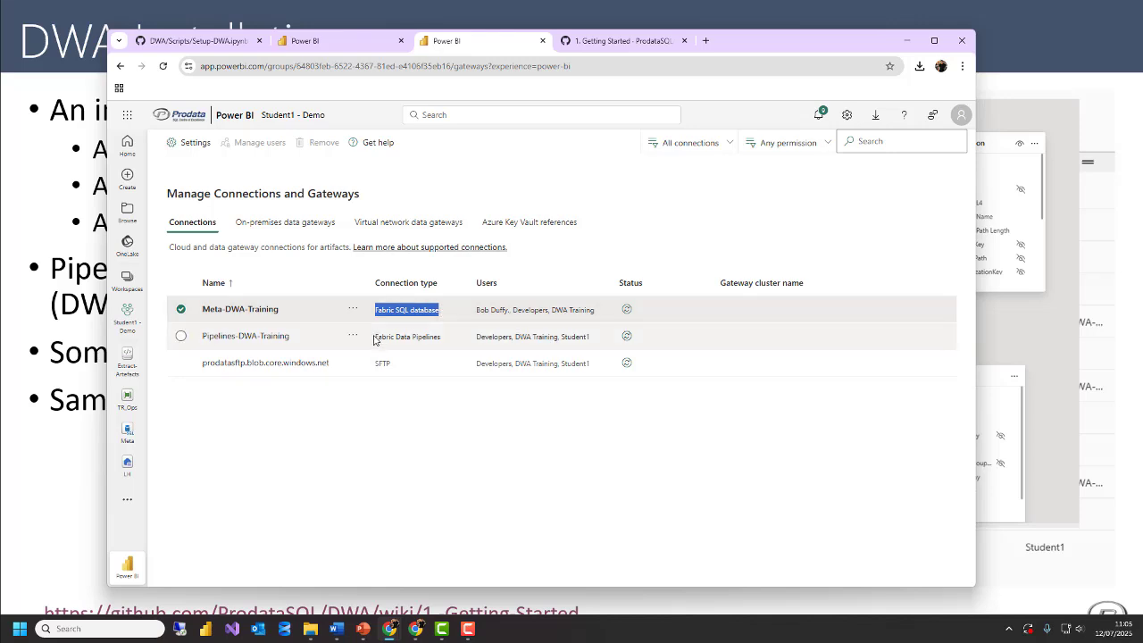
left_click_drag(374, 336, 444, 336)
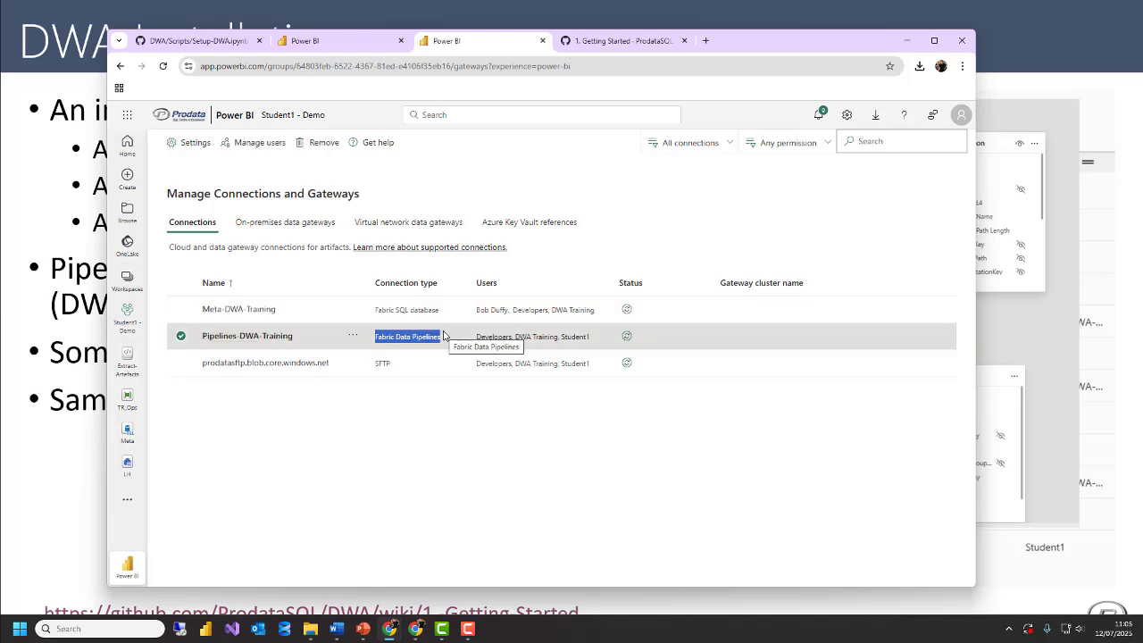
left_click(356, 310)
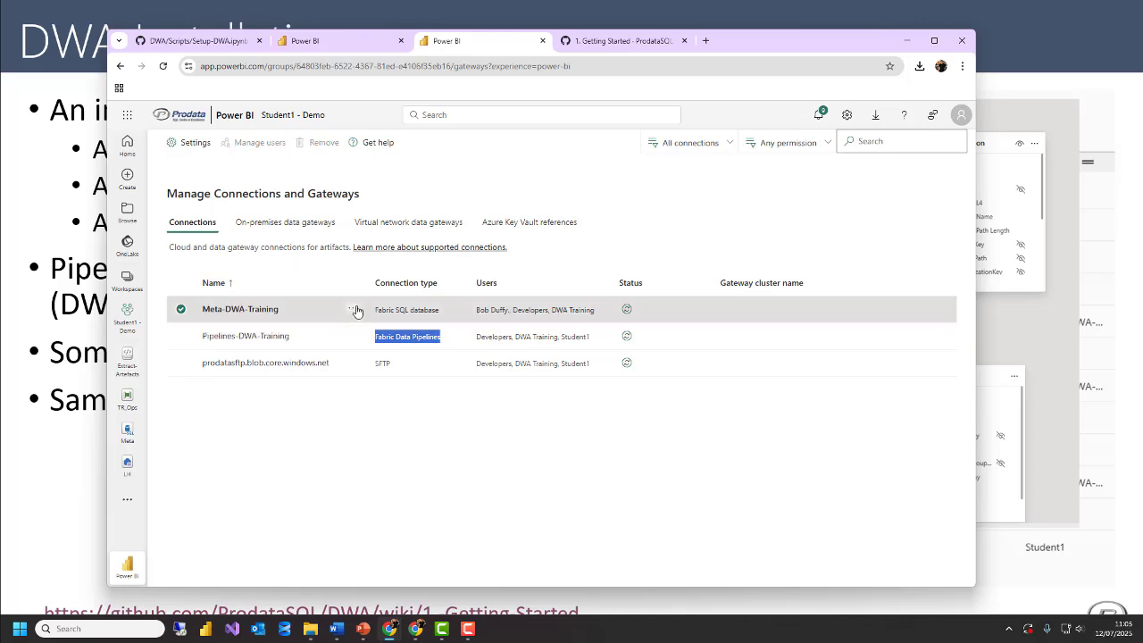
Review the settings of the Meta-DWA-Training connection, close them, and highlight the name of the Pipelines-DWA-Training connection.
left_click(356, 310)
left_click(379, 324)
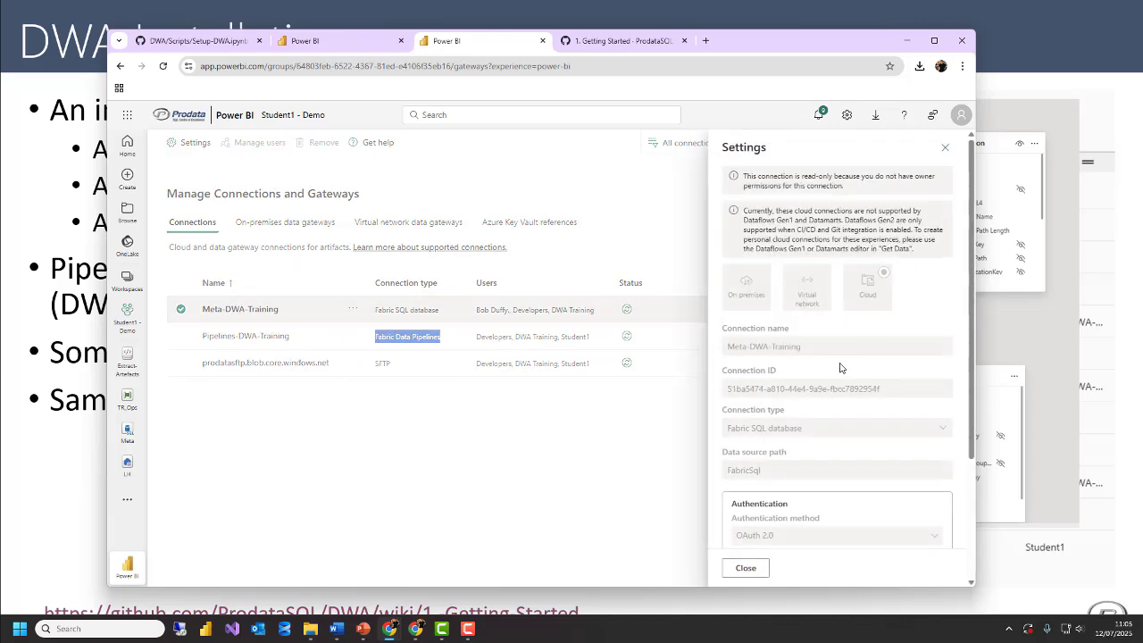
left_click_drag(801, 346, 729, 349)
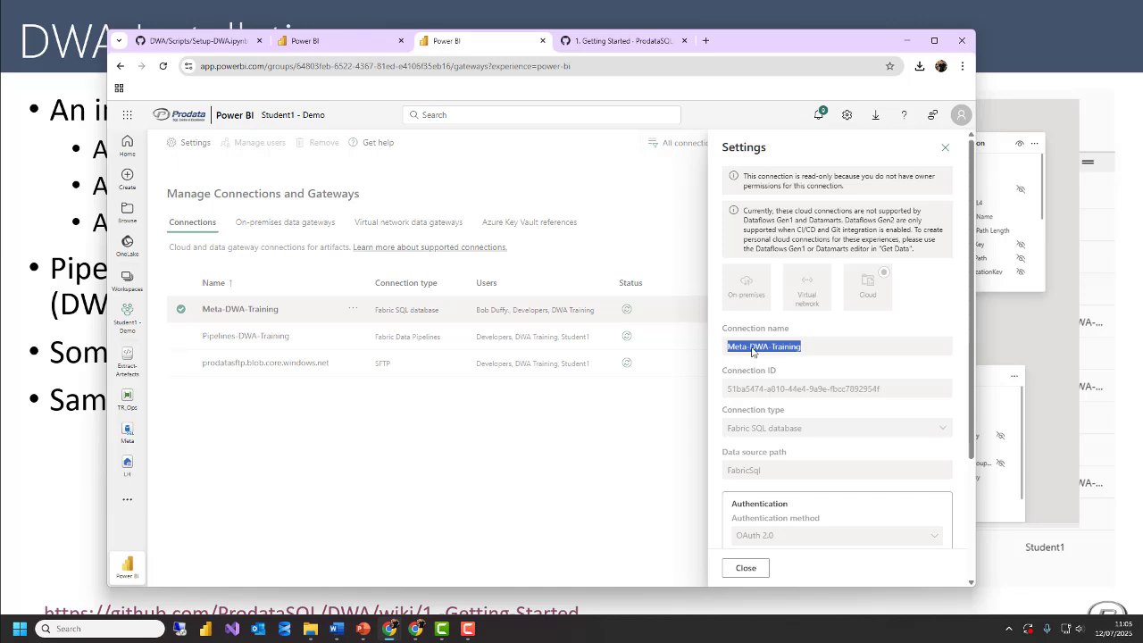
scroll(754, 351, "down", 3)
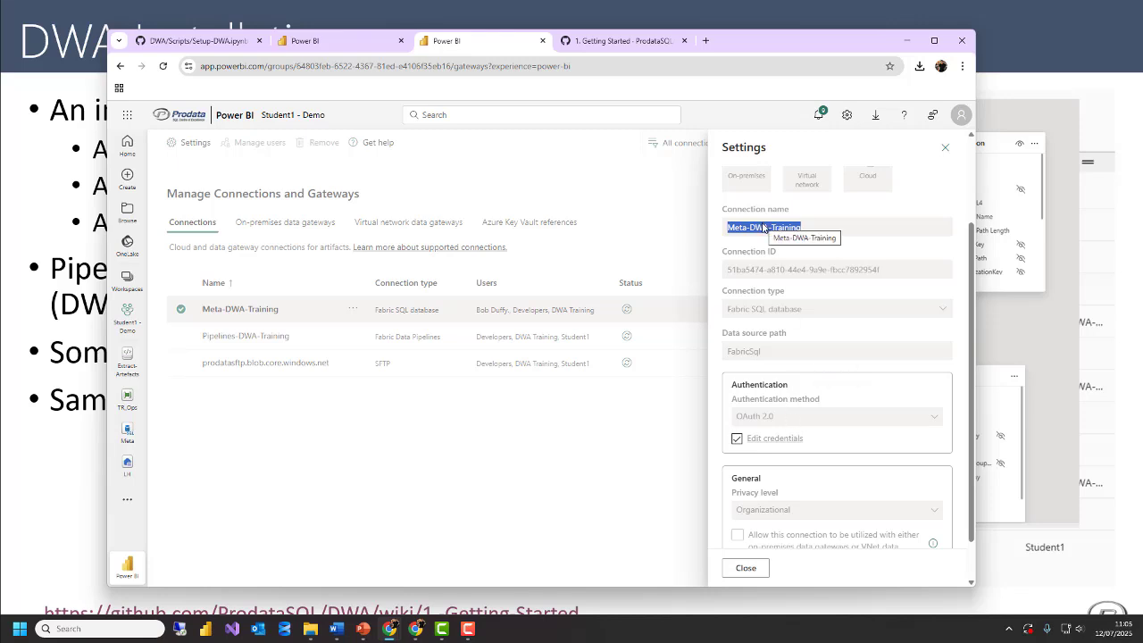
left_click(553, 471)
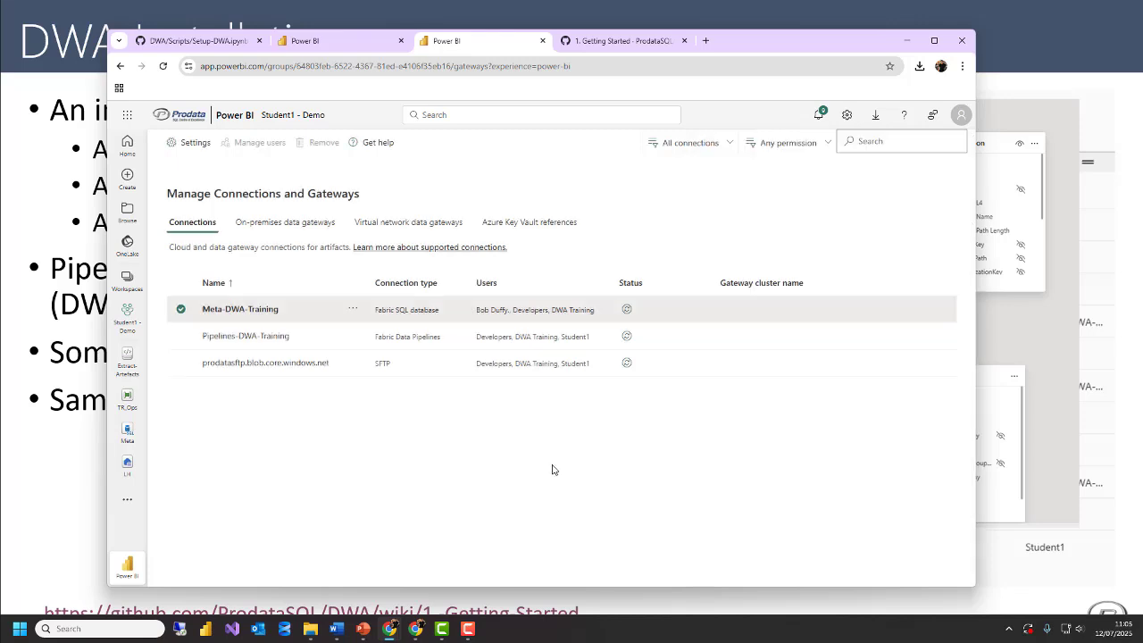
left_click_drag(290, 340, 229, 337)
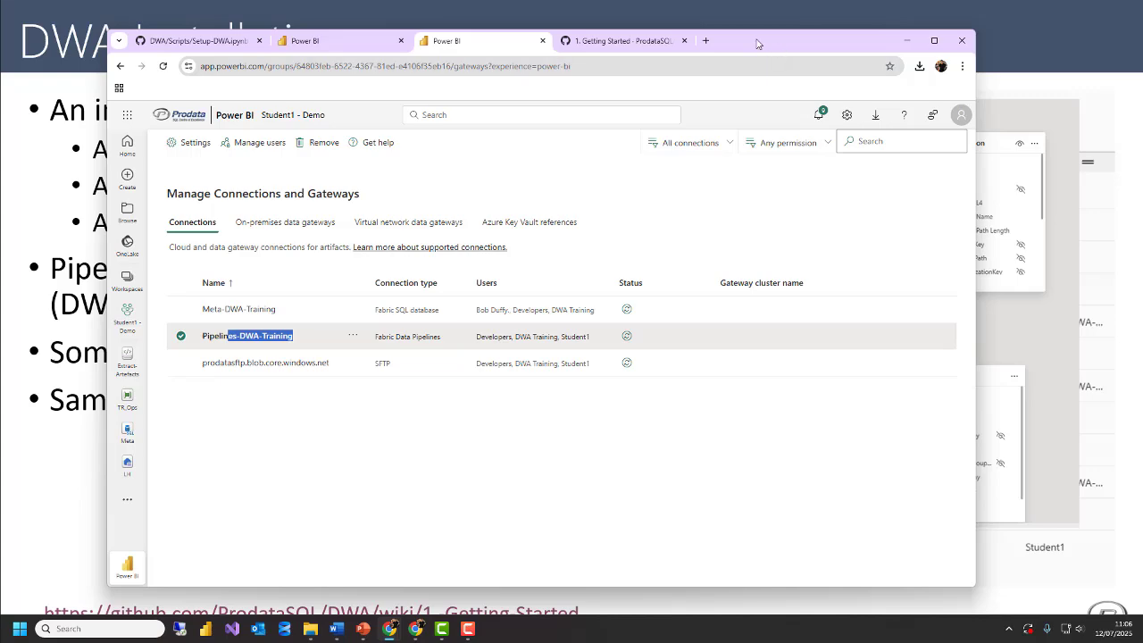
Open the Setup-DWA notebook linked in the Getting Started guide and download Setup-DWA.ipynb from GitHub.
left_click(617, 42)
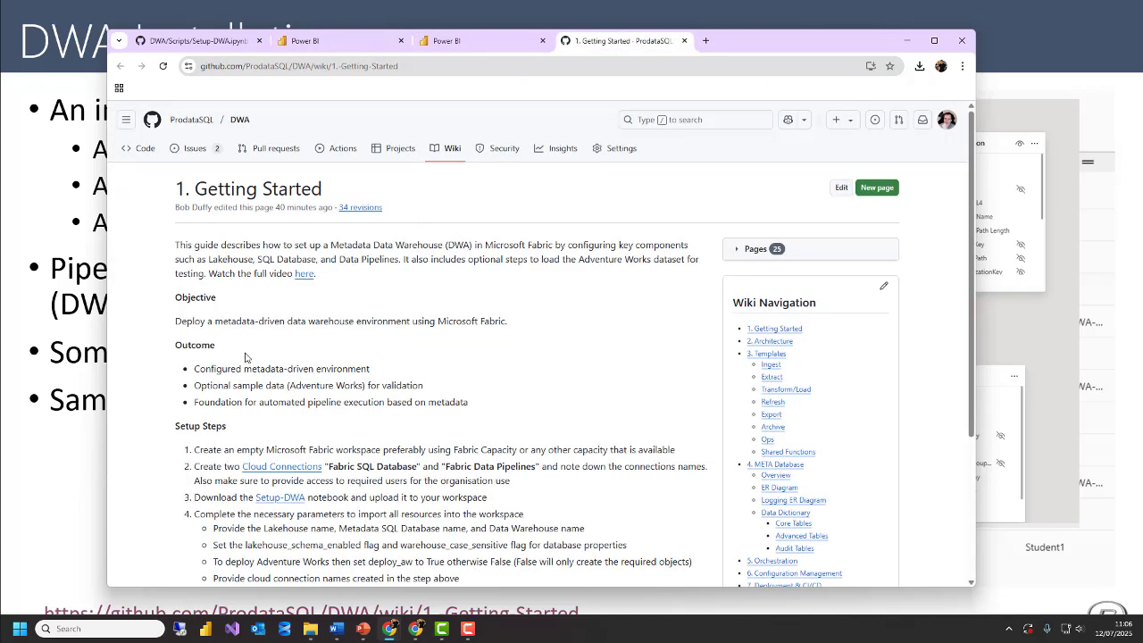
left_click(286, 501)
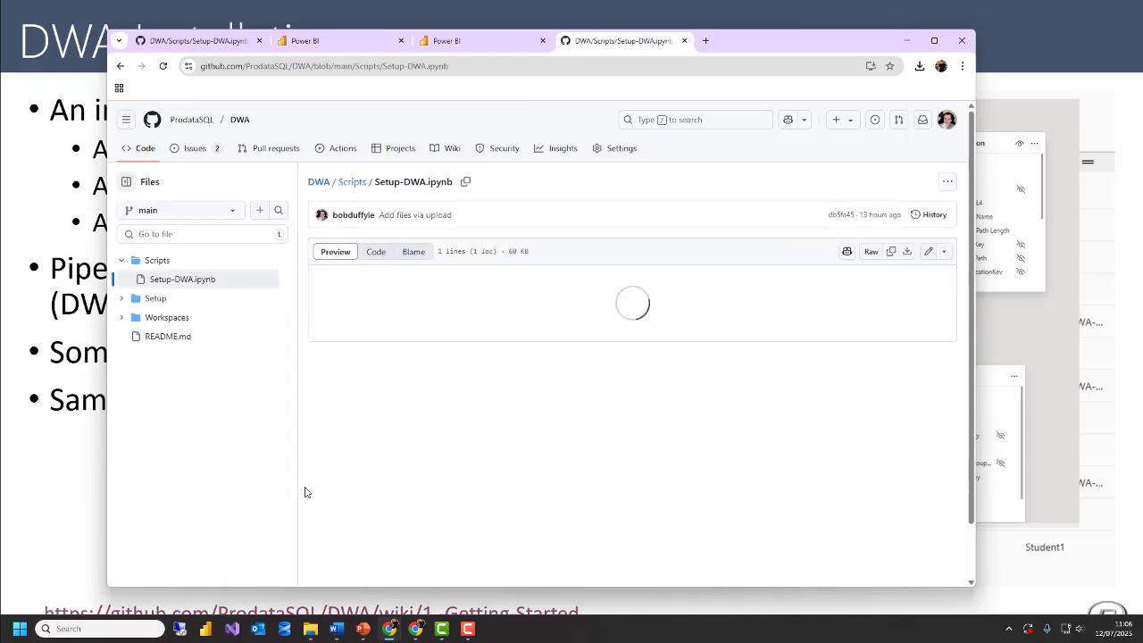
left_click(907, 253)
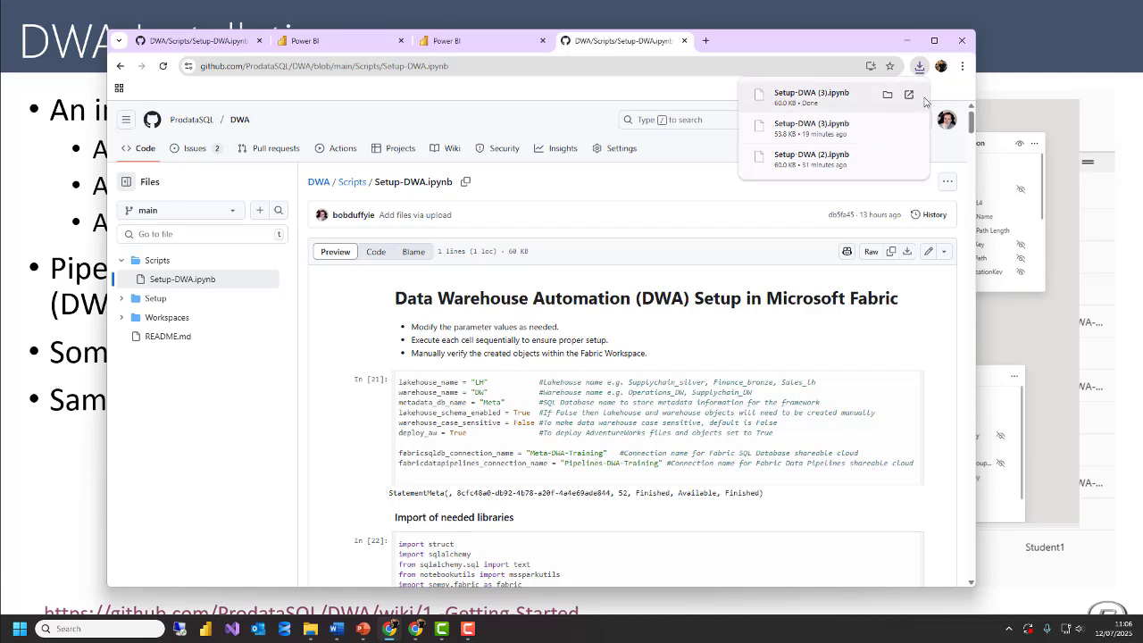
Return to the Student1 - Demo workspace in Power BI and import the downloaded Setup-DWA notebook from this computer.
left_click(439, 46)
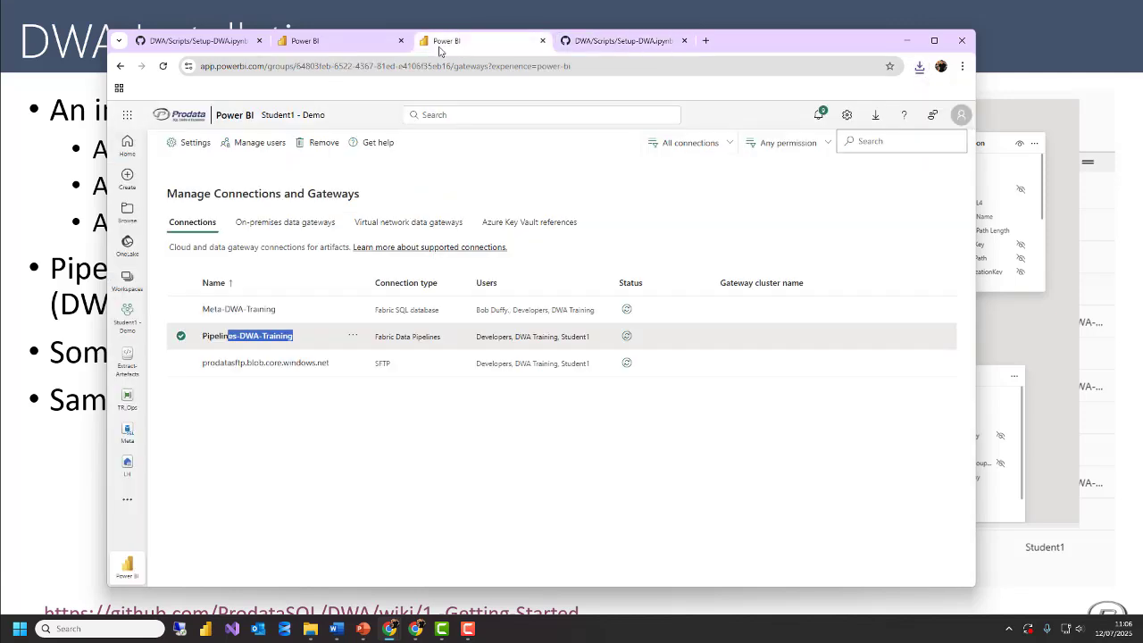
left_click(127, 279)
left_click(218, 239)
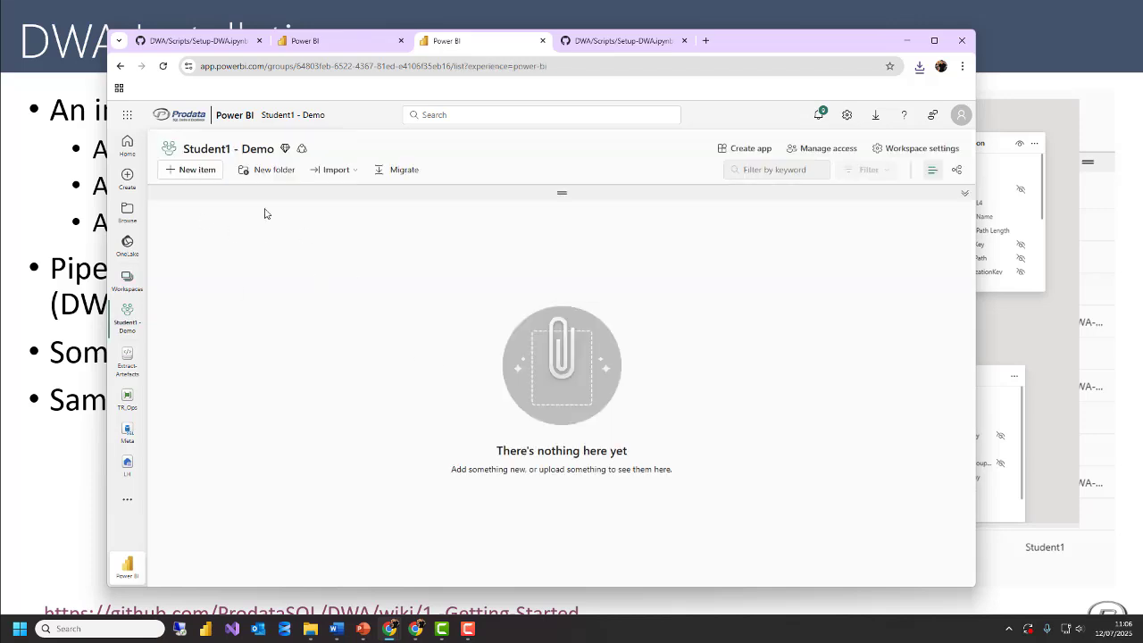
left_click(335, 170)
mouse_move(332, 191)
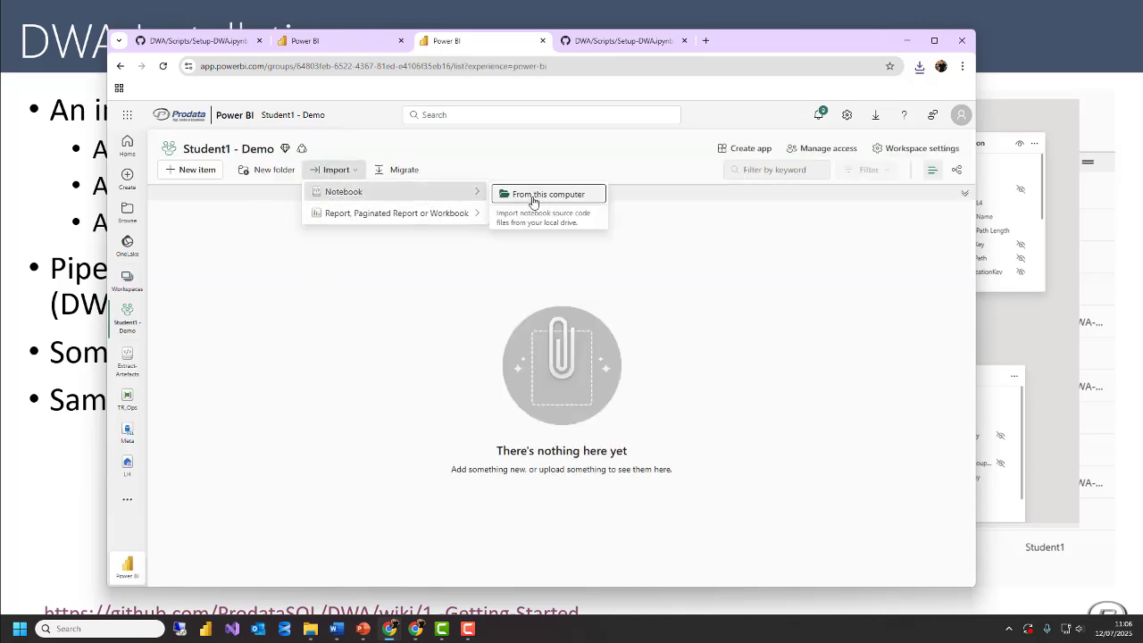
left_click(533, 198)
left_click(829, 227)
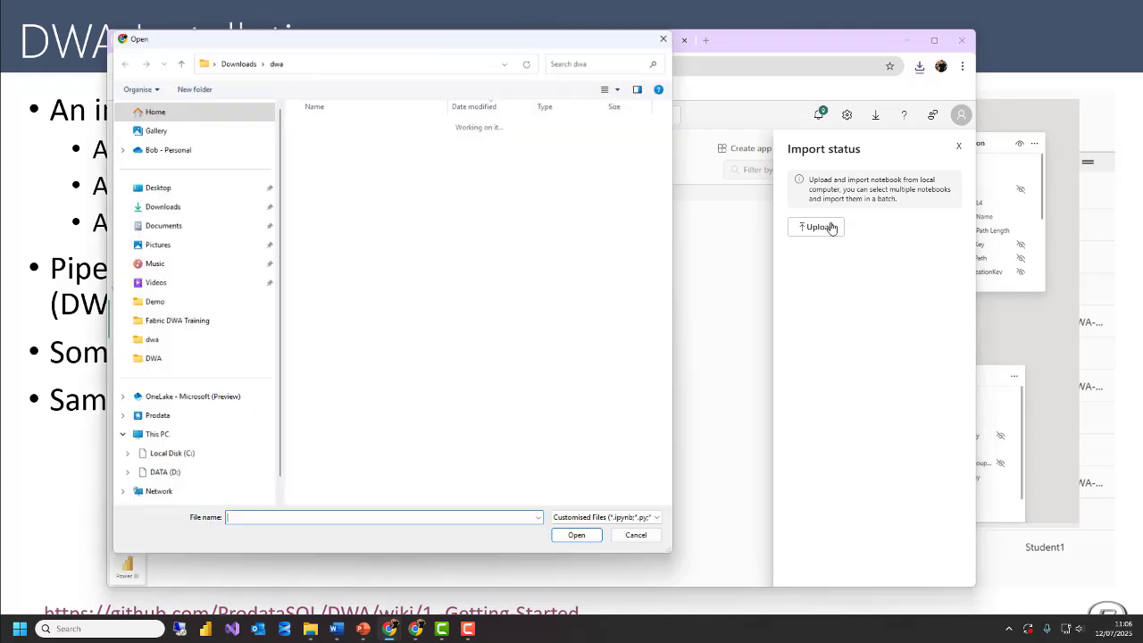
double_click(396, 143)
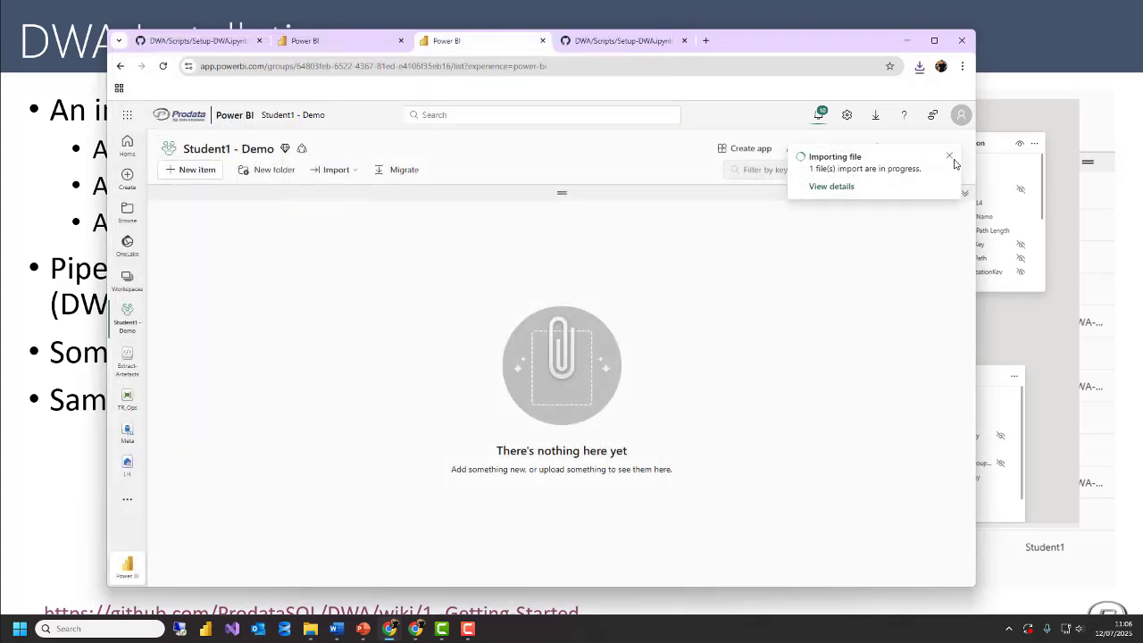
Open the imported Setup-DWA notebook, run its parameters cell, and maximise the browser window to show the parameter list.
left_click(250, 252)
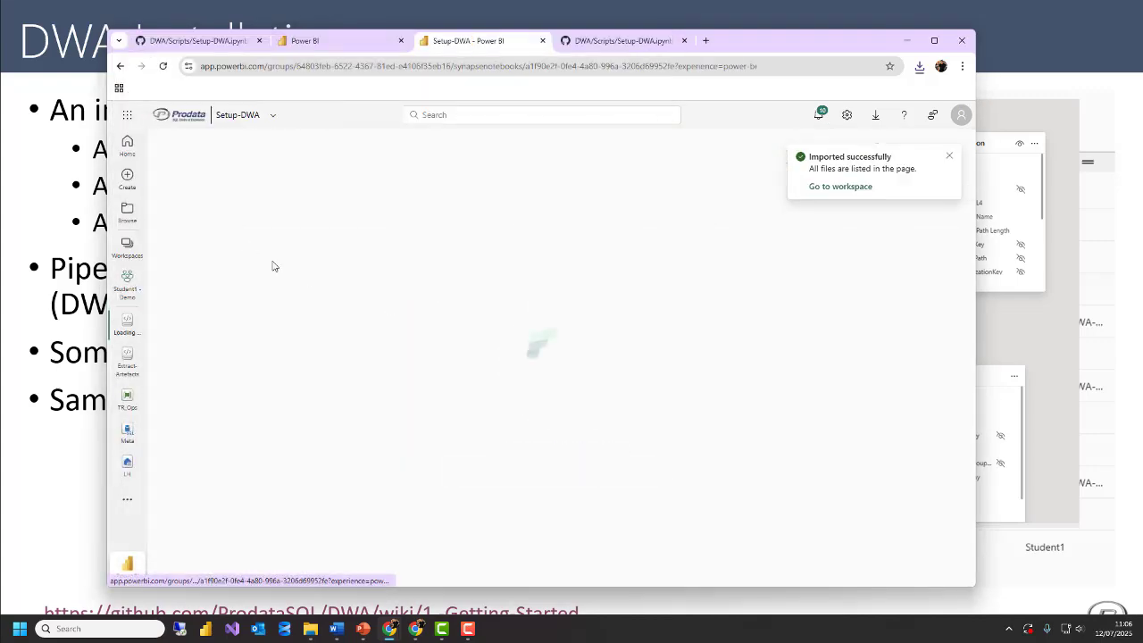
left_click(948, 157)
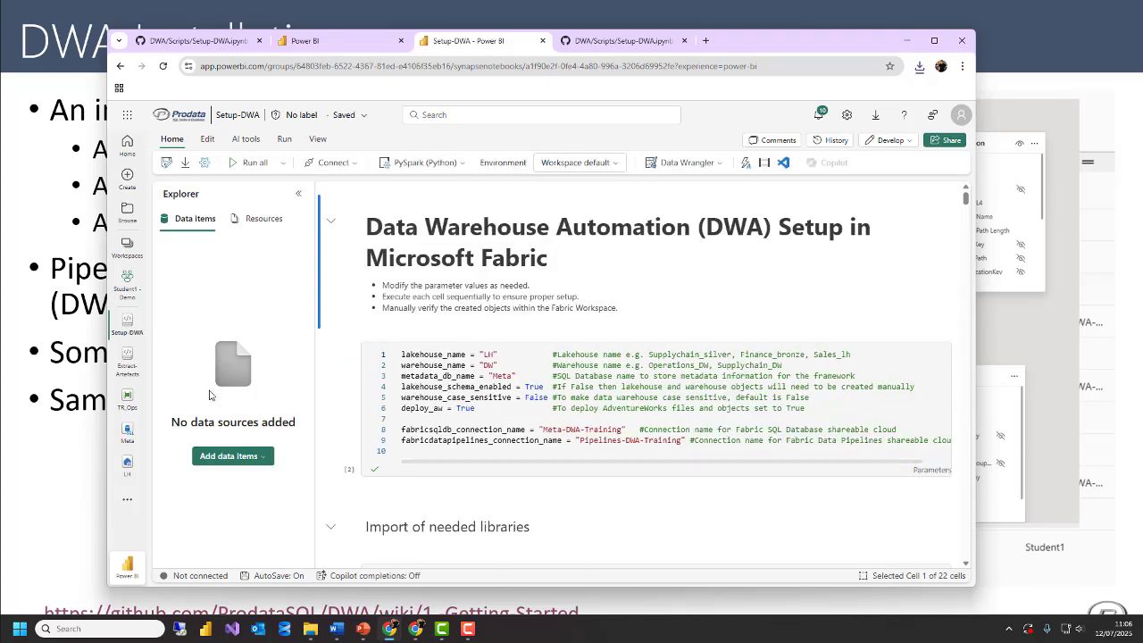
left_click(520, 364)
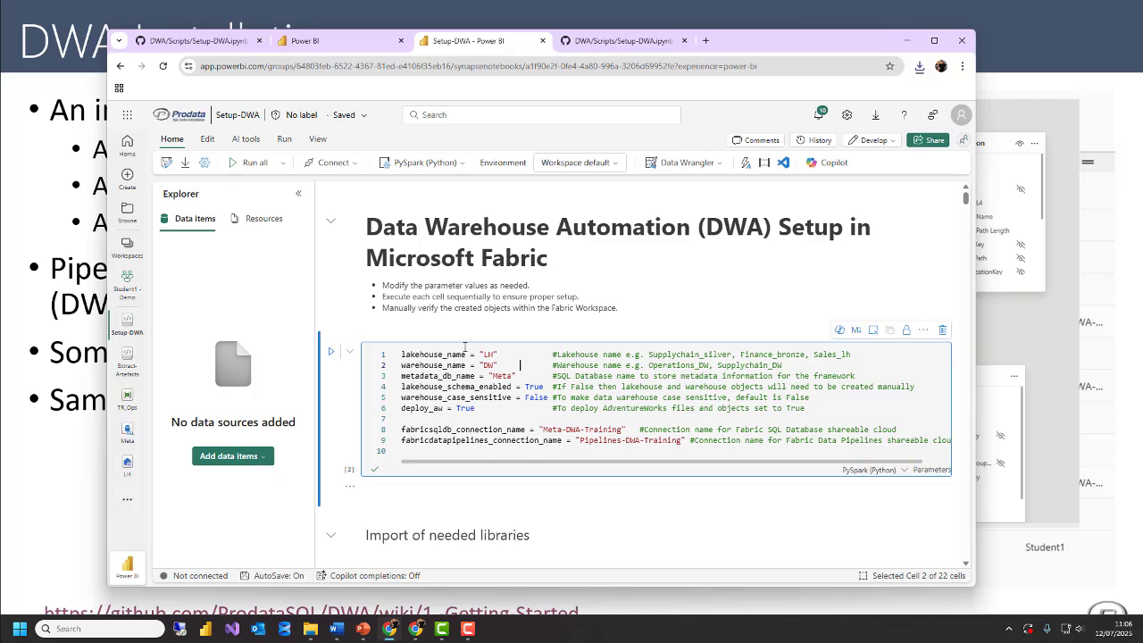
key("ctrl+Return")
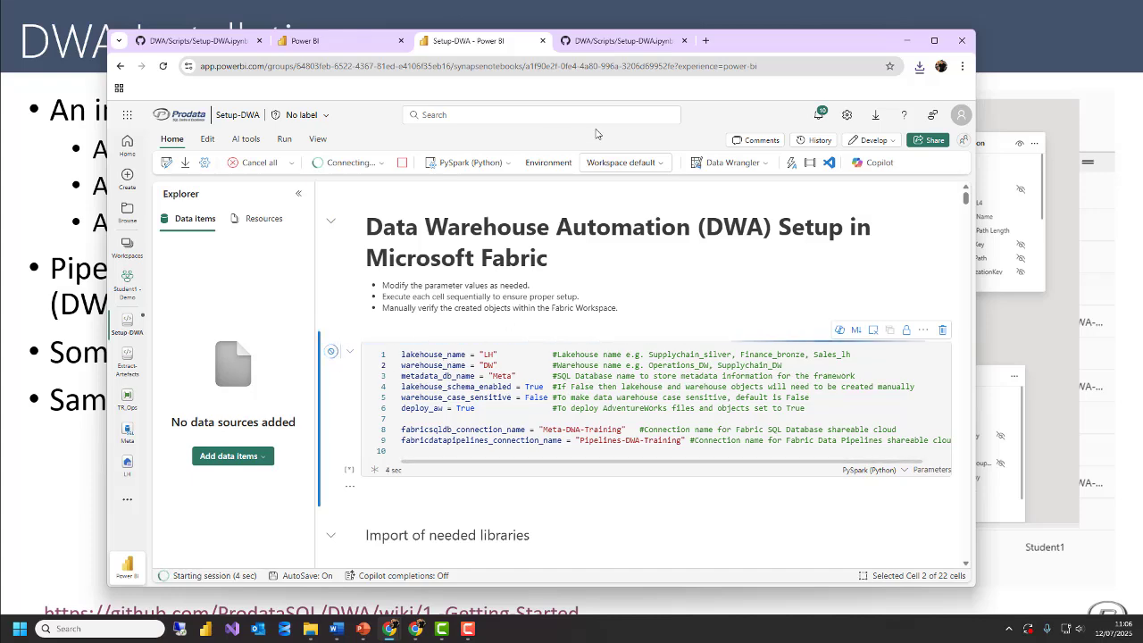
double_click(770, 41)
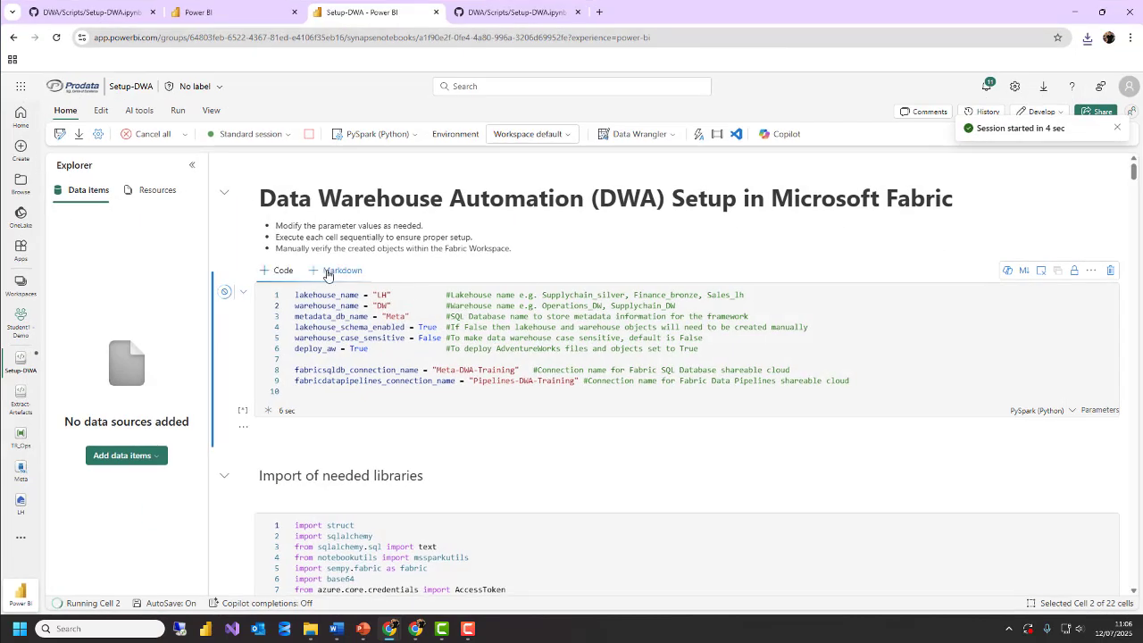
left_click_drag(849, 382, 223, 295)
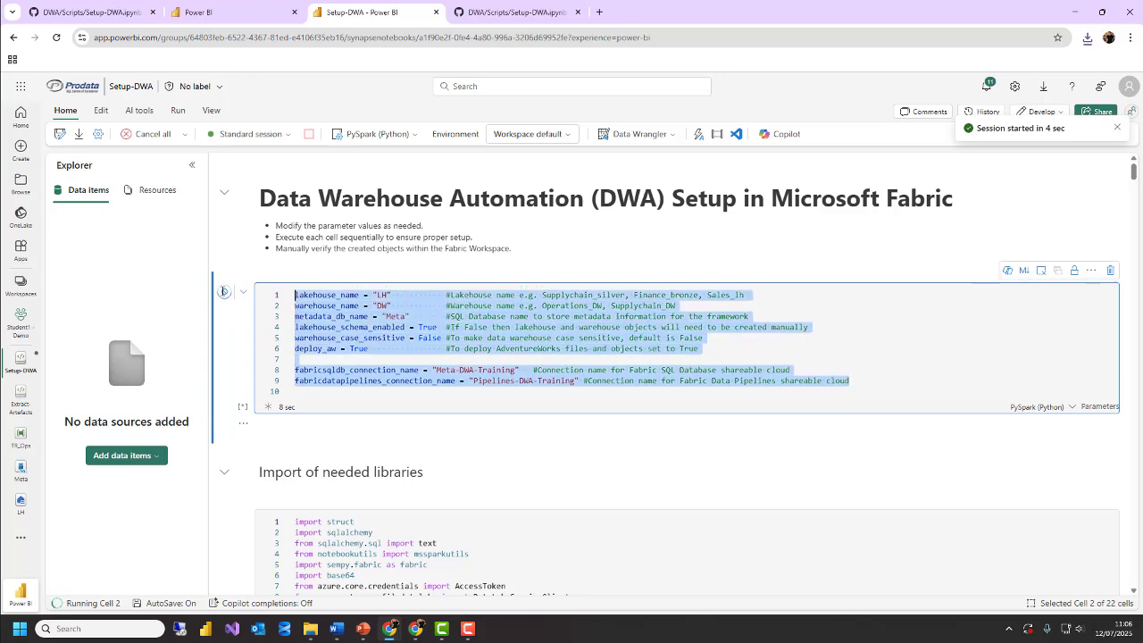
Try prefixing the lakehouse name with Prodata in the parameters cell, and remove the prefix again.
left_click(376, 346)
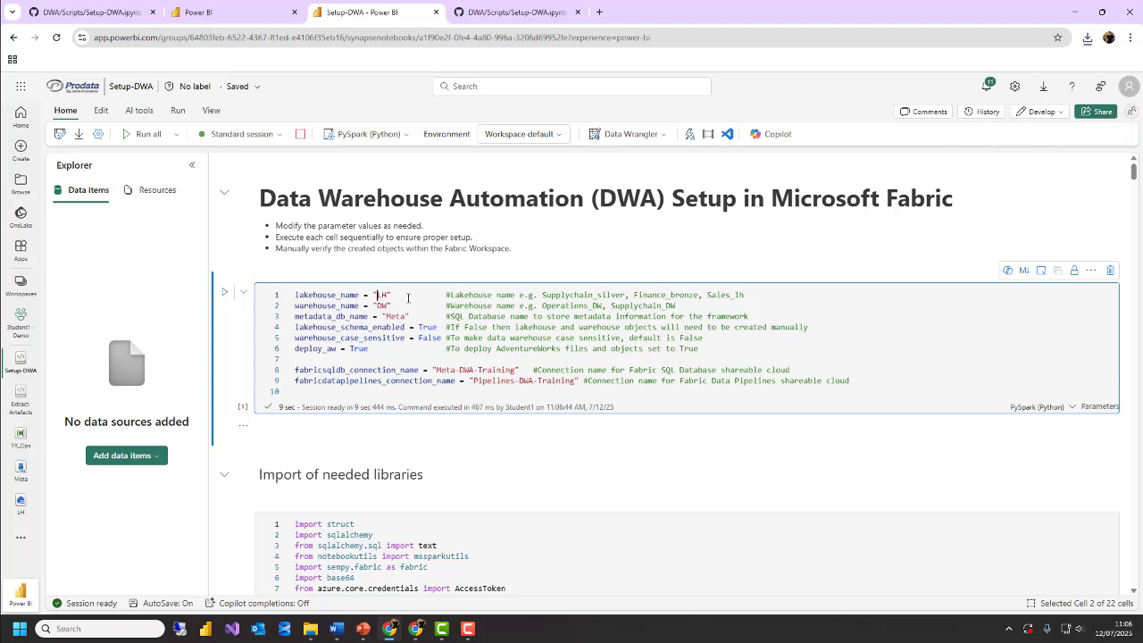
type("rodata")
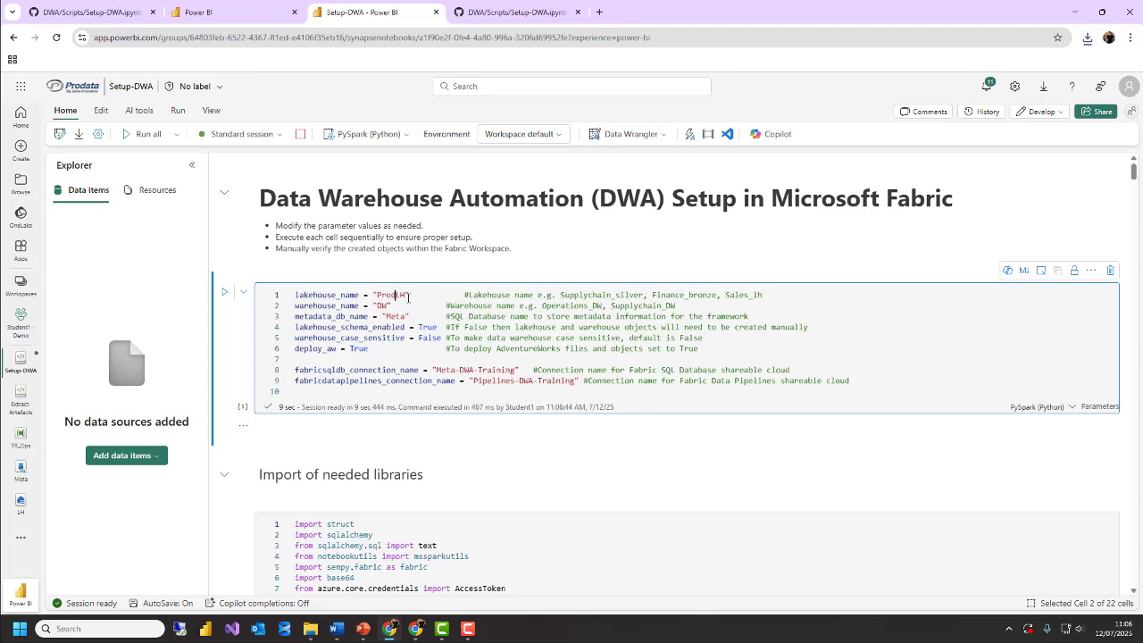
key("shift+Left")
key("shift+Left")
key("shift+Left")
key("shift+Left")
key("shift+Left")
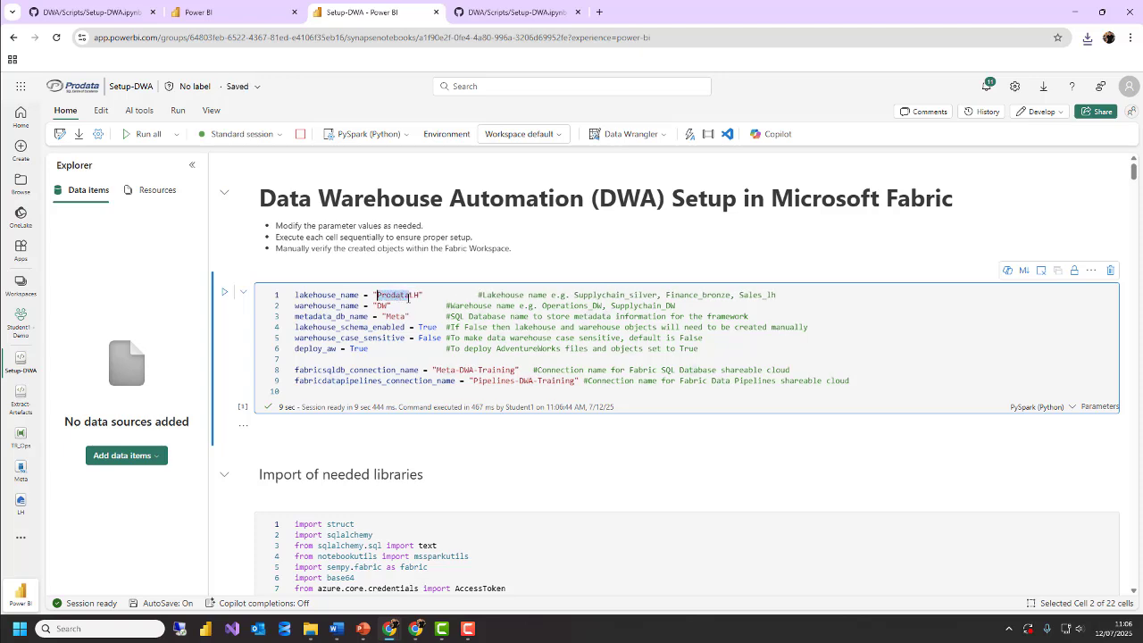
key("BackSpace")
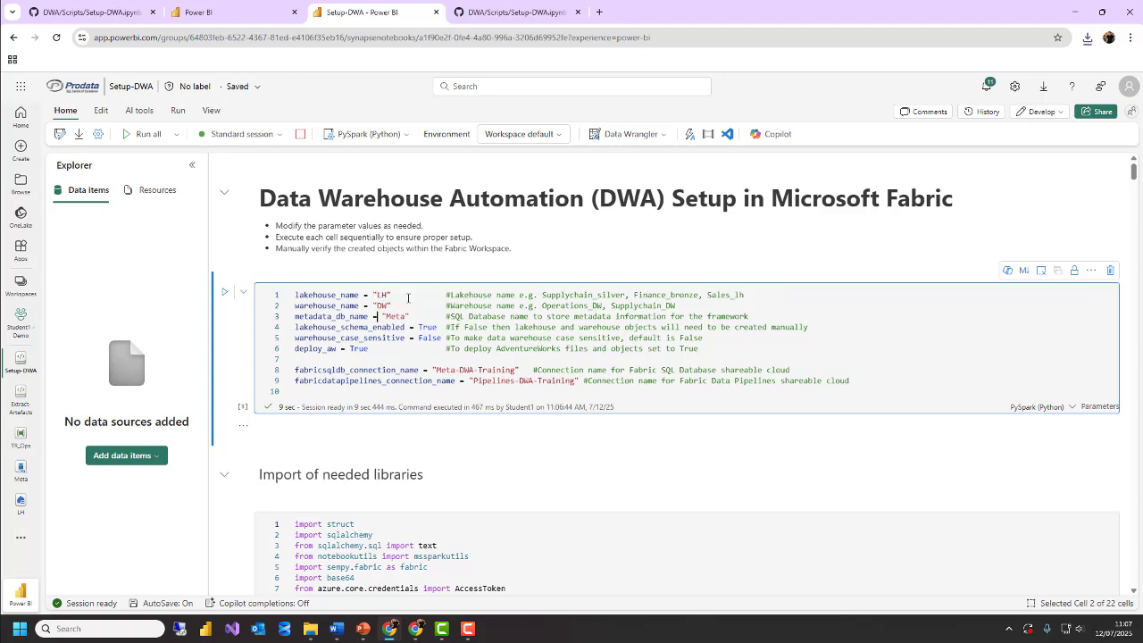
Examine the metadata database name, the lakehouse schema flag, and the warehouse case sensitivity flag in the parameters cell.
left_click_drag(412, 316, 292, 320)
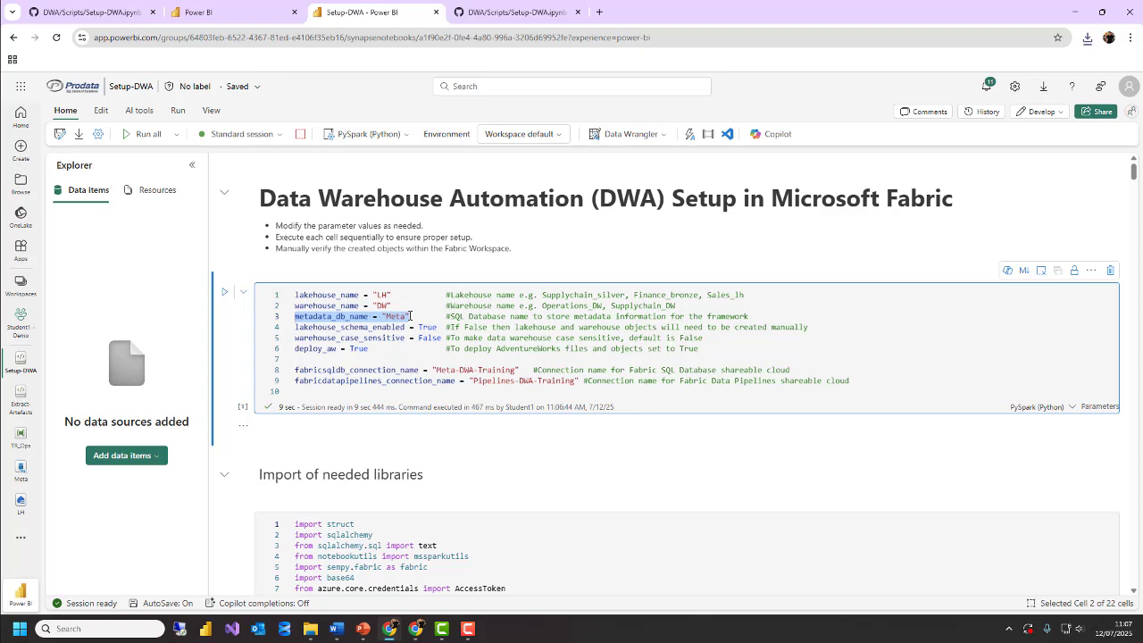
key("Down")
key("Left")
key("Left")
key("Left")
key("Left")
key("Left")
key("Left")
key("Left")
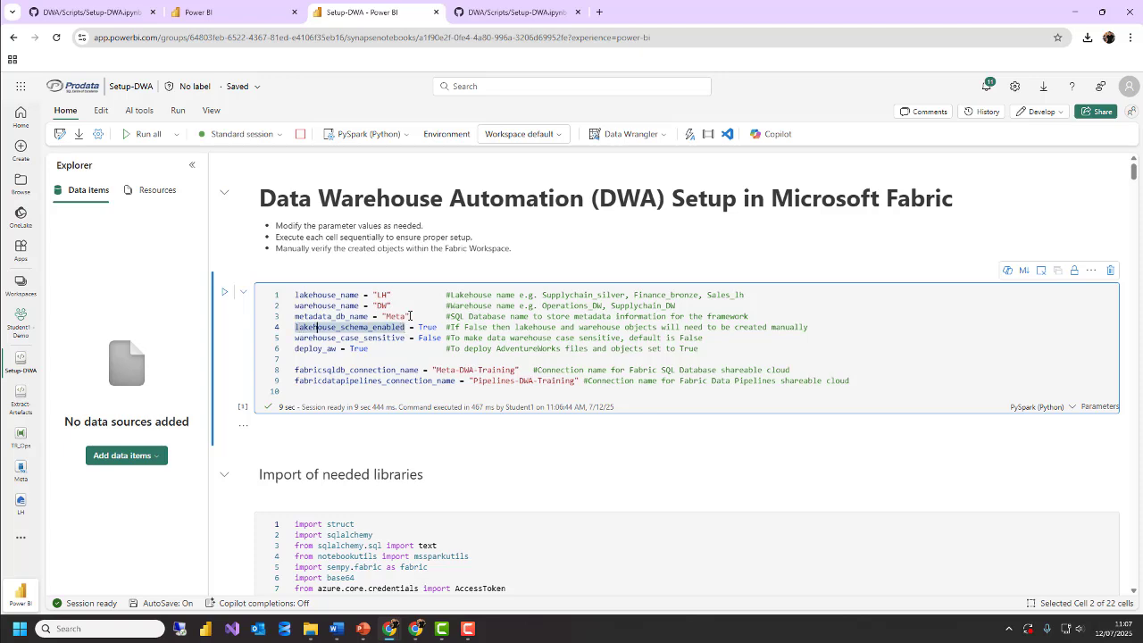
key("Down")
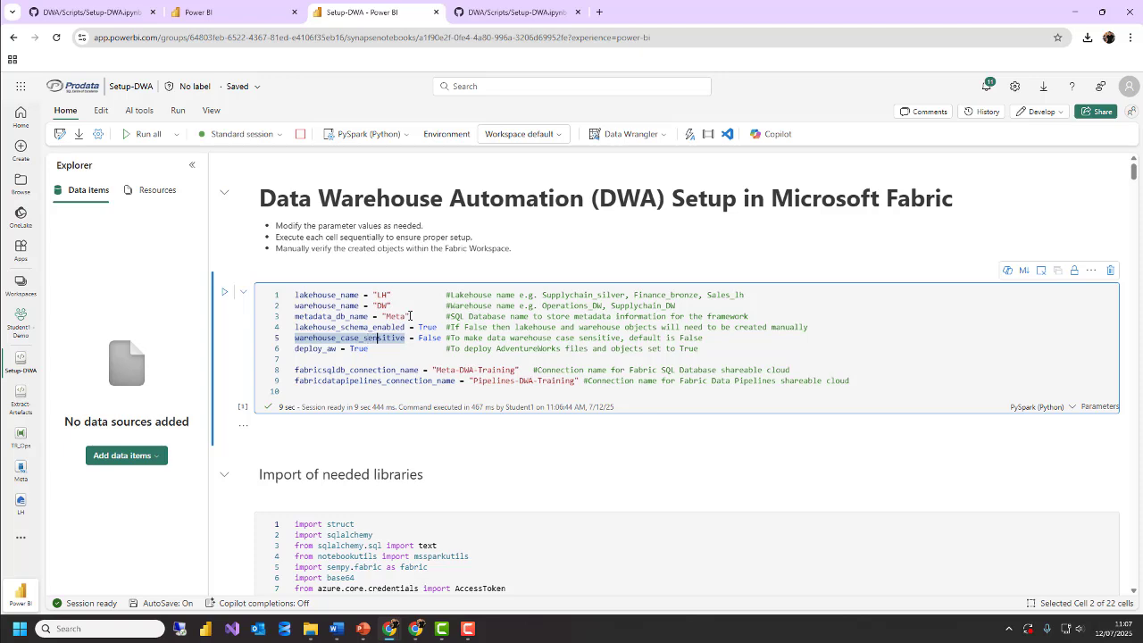
key("Right")
key("Right")
key("Right")
key("Right")
key("Right")
key("Right")
key("Right")
key("Left")
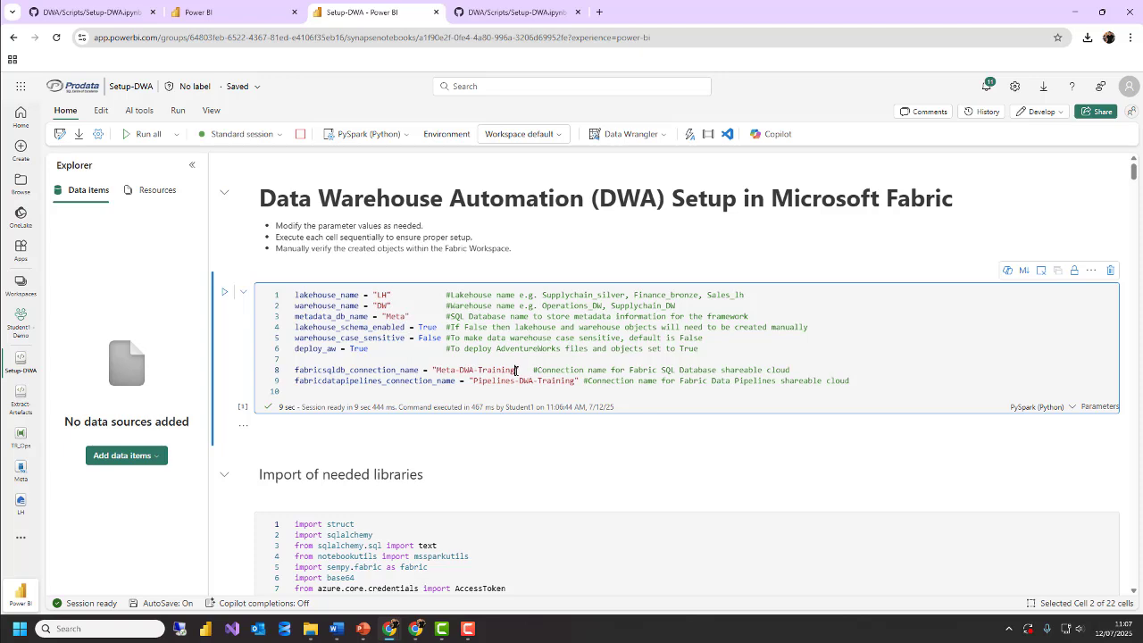
Highlight the Fabric SQL database connection name, locate connections and gateways management in the settings, and close the settings.
left_click_drag(516, 370, 436, 370)
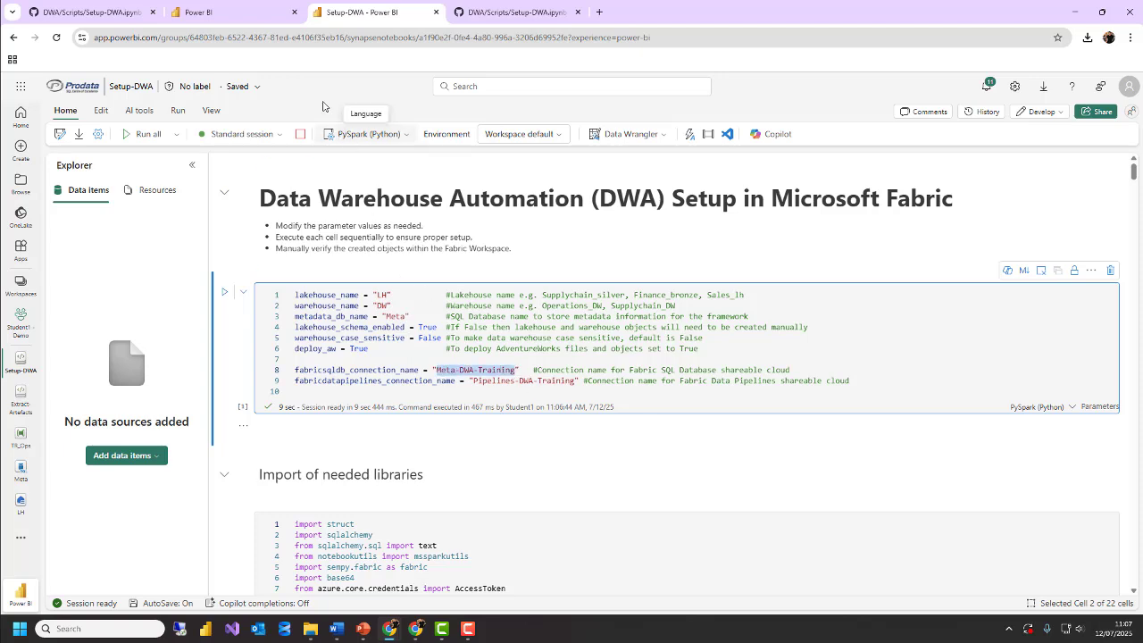
left_click(1016, 88)
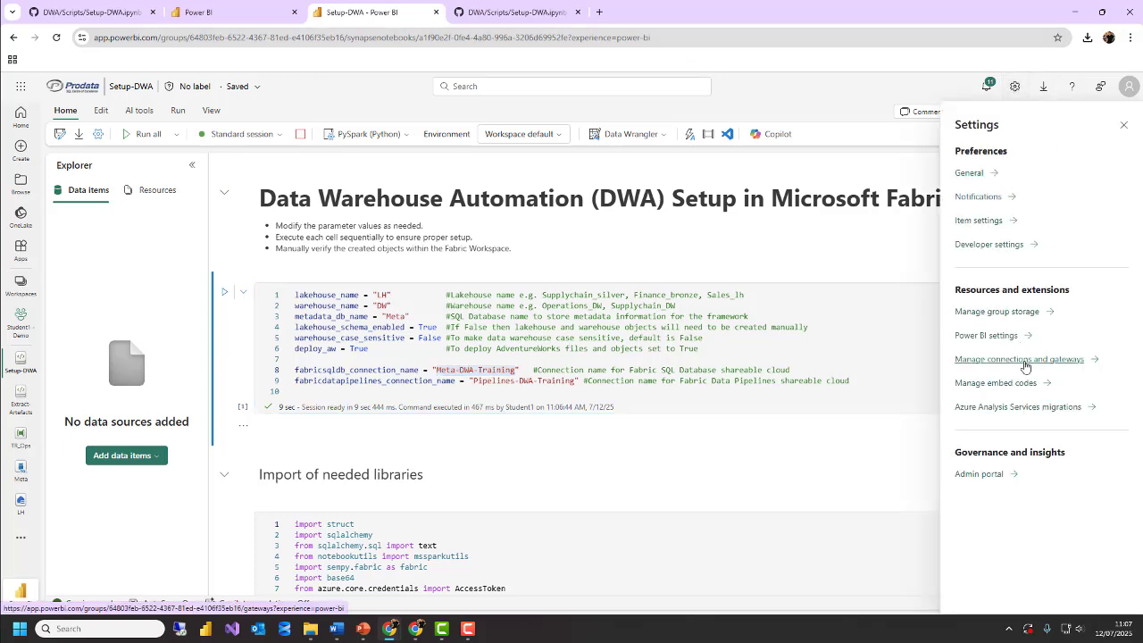
left_click(430, 338)
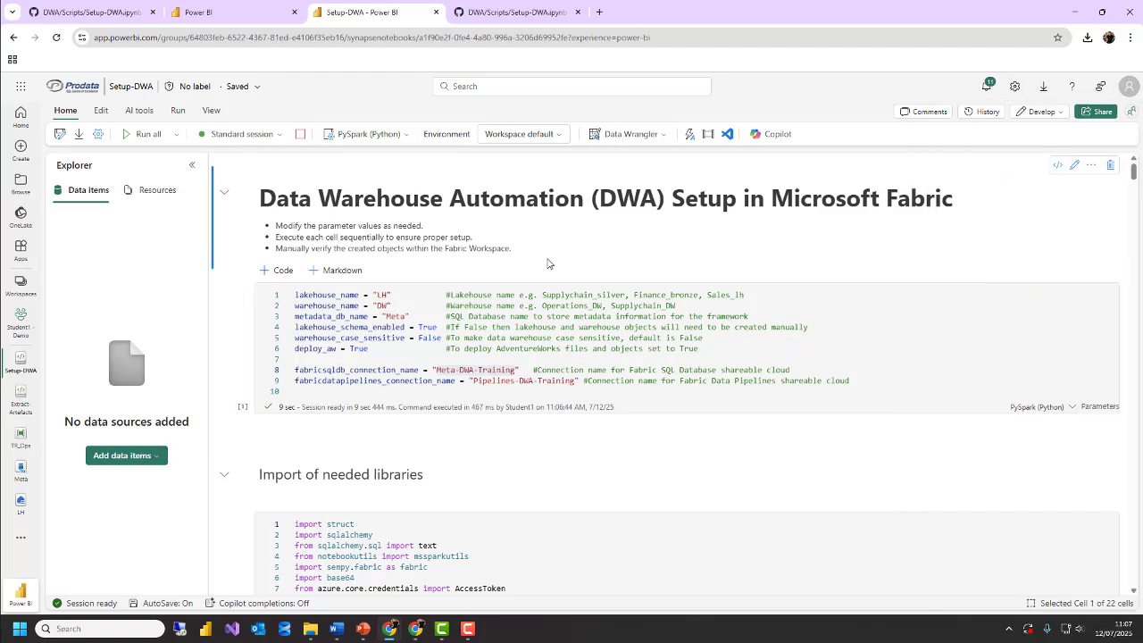
Look through the notebook's lakehouse and SQL database creation cells, and run all cells of the Setup-DWA notebook.
scroll(415, 327, "down", 6)
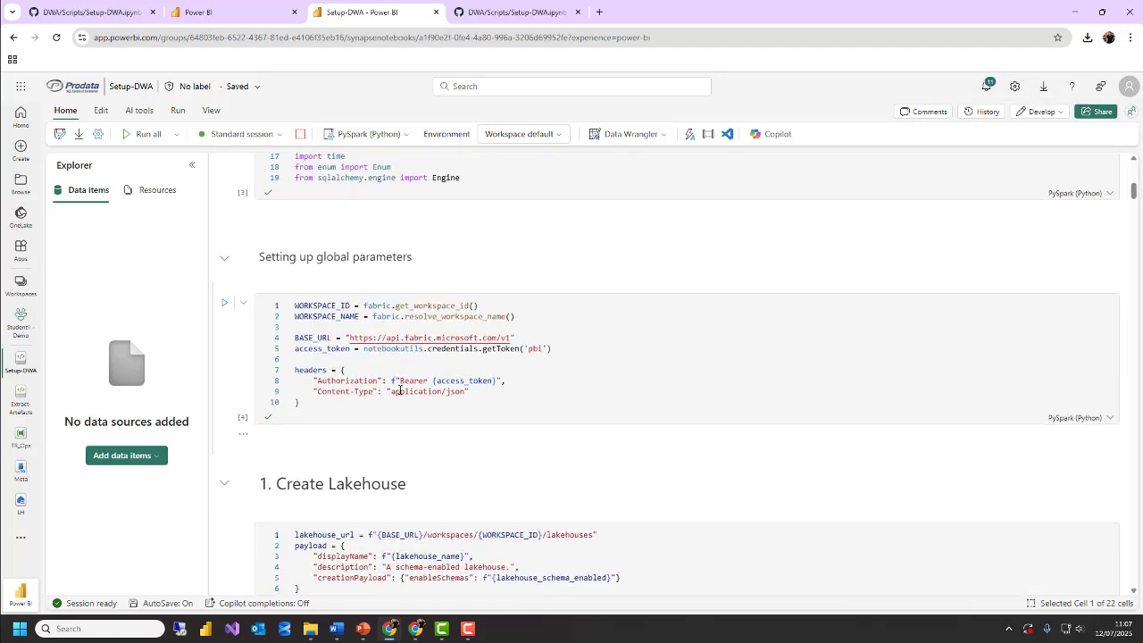
scroll(396, 387, "down", 2)
scroll(385, 457, "down", 8)
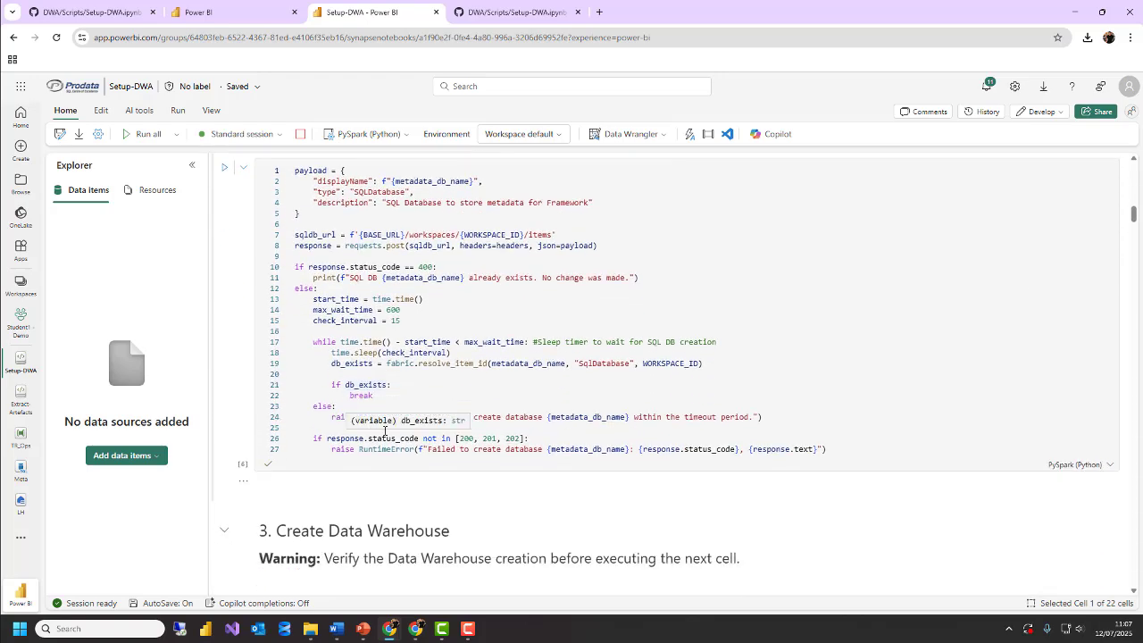
scroll(393, 384, "up", 3)
scroll(397, 326, "up", 10)
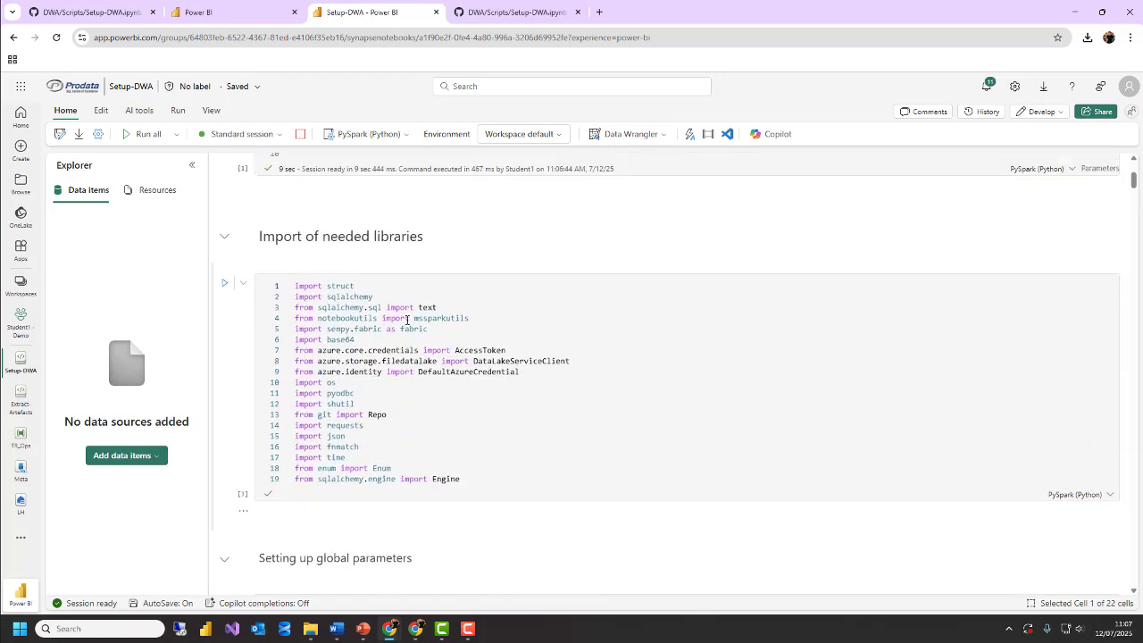
scroll(407, 319, "up", 2)
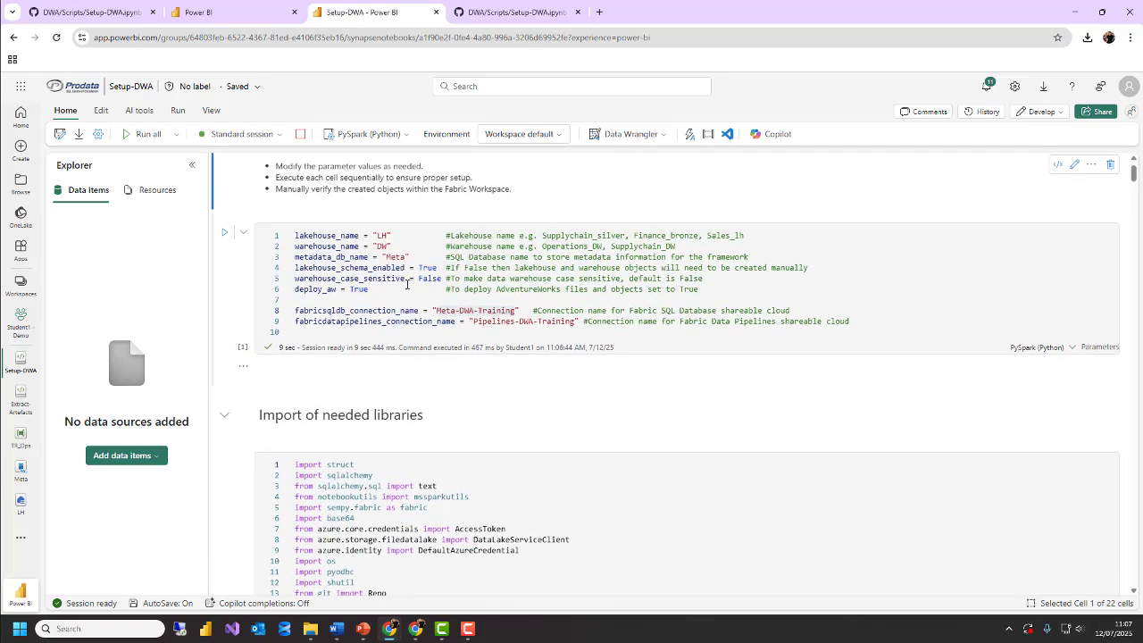
left_click(148, 136)
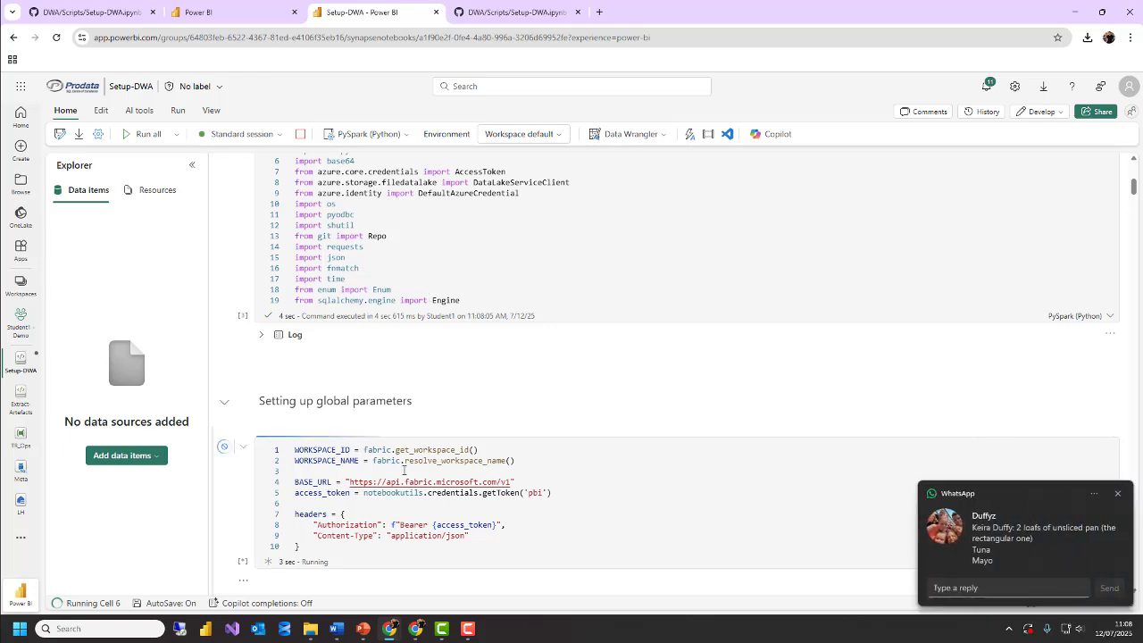
Dismiss the message notification and look through the executed Setup-DWA cells and outputs, from the global parameters to the data pipeline upload.
left_click(1123, 494)
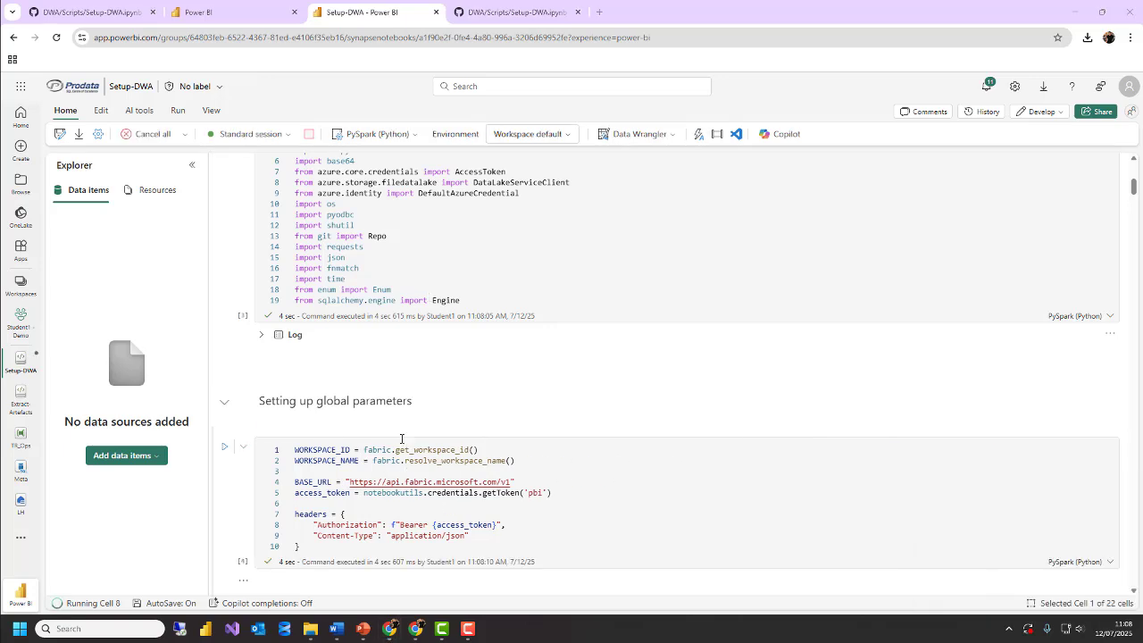
scroll(416, 394, "down", 2)
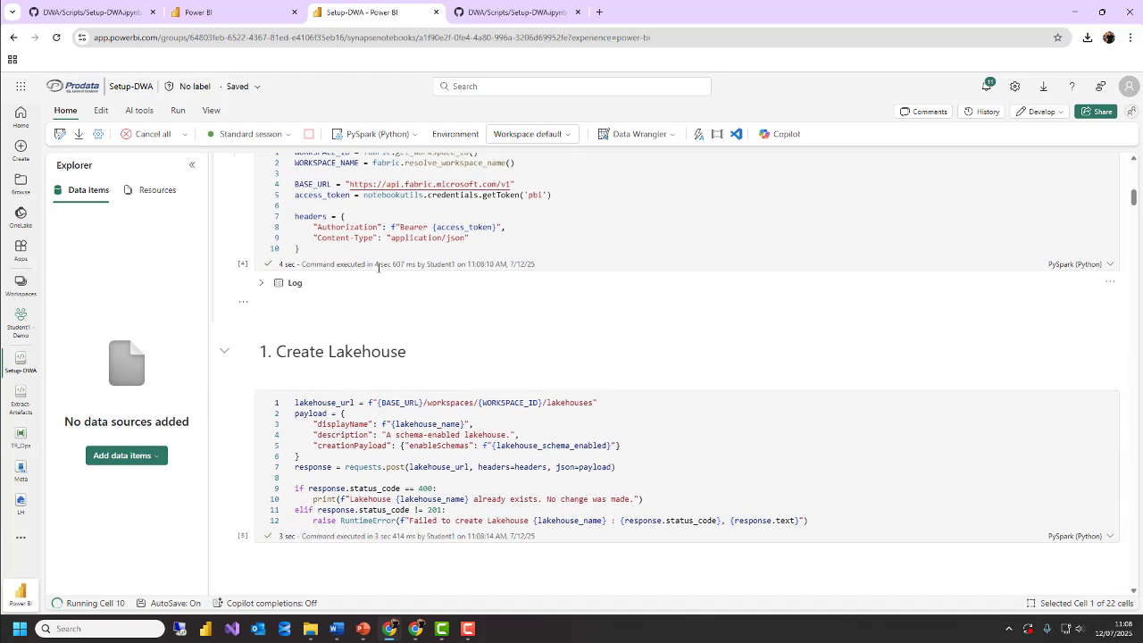
scroll(384, 286, "down", 4)
scroll(390, 297, "down", 3)
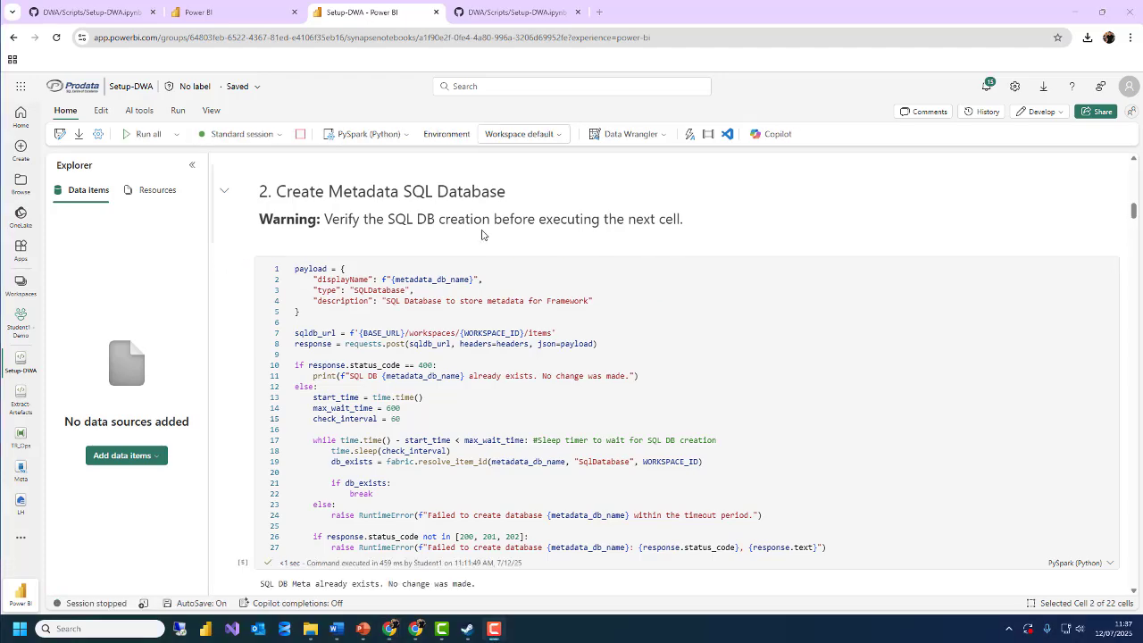
scroll(374, 396, "down", 3)
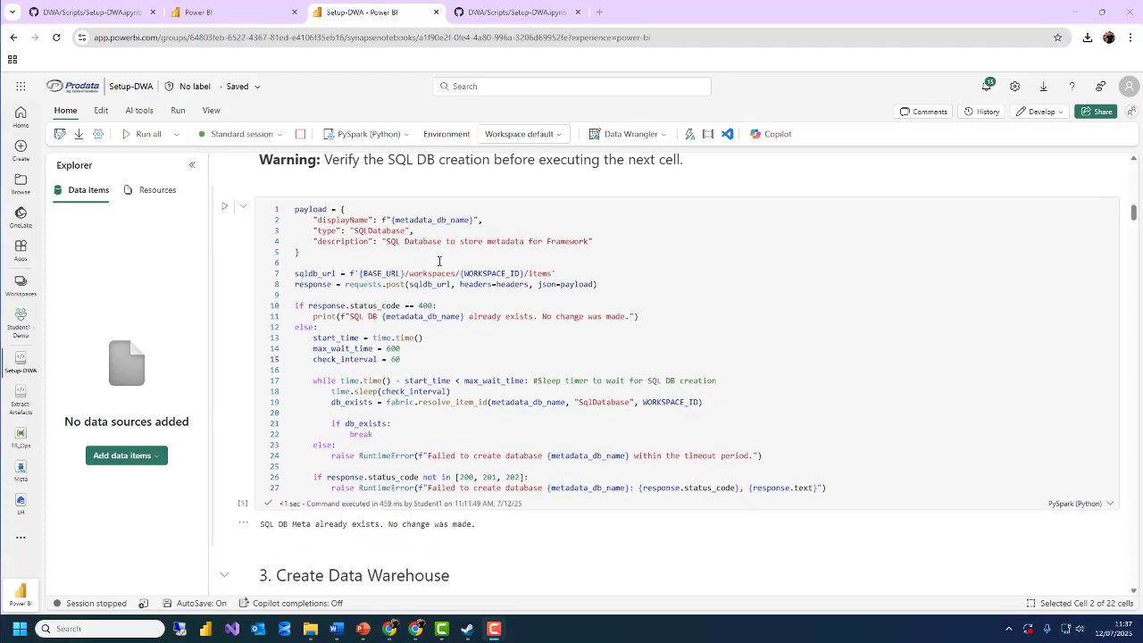
scroll(373, 396, "down", 10)
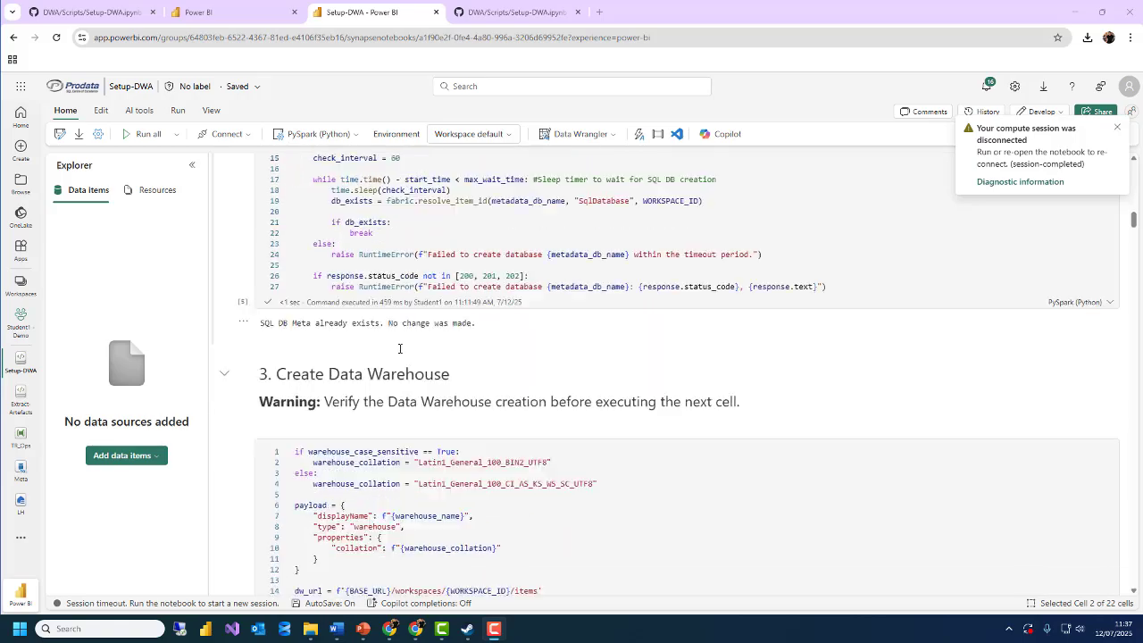
scroll(420, 375, "down", 20)
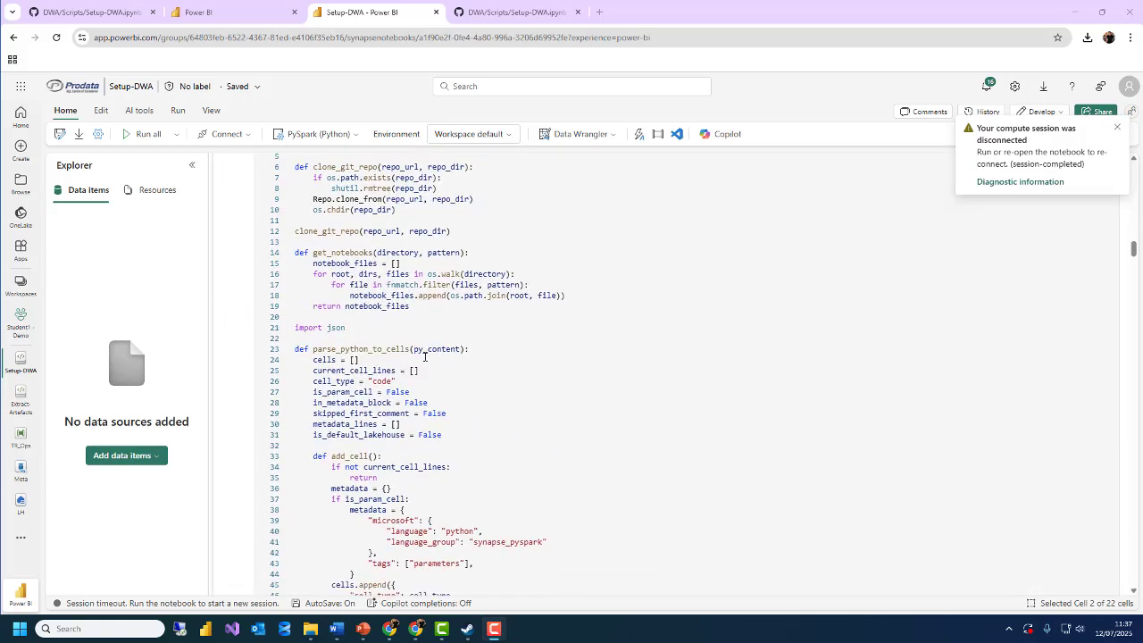
scroll(455, 429, "down", 20)
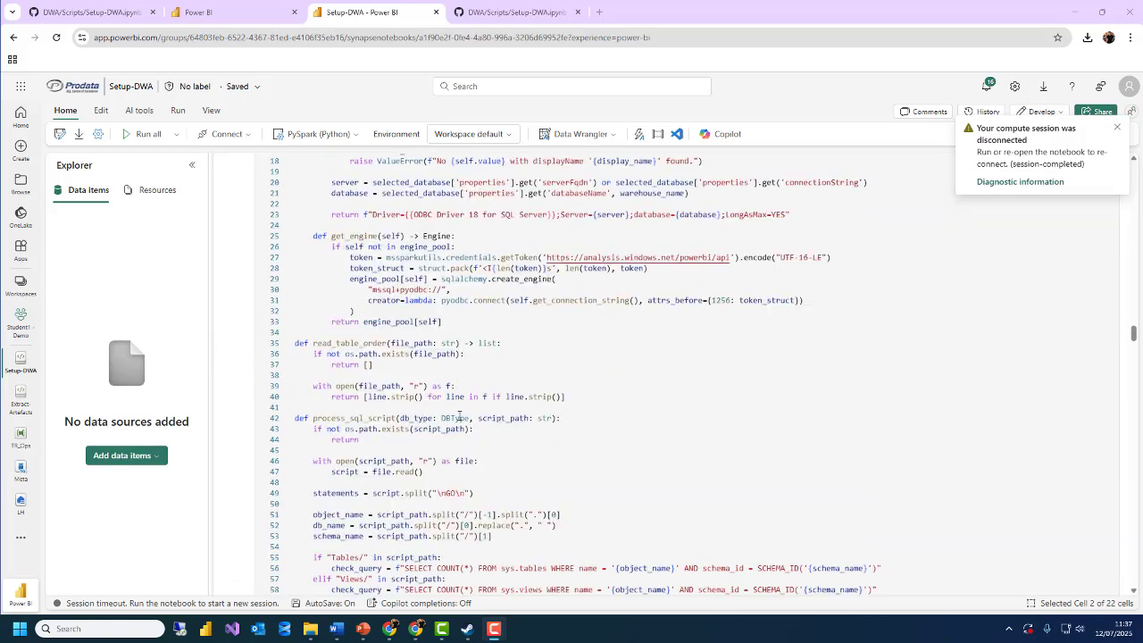
scroll(476, 449, "down", 20)
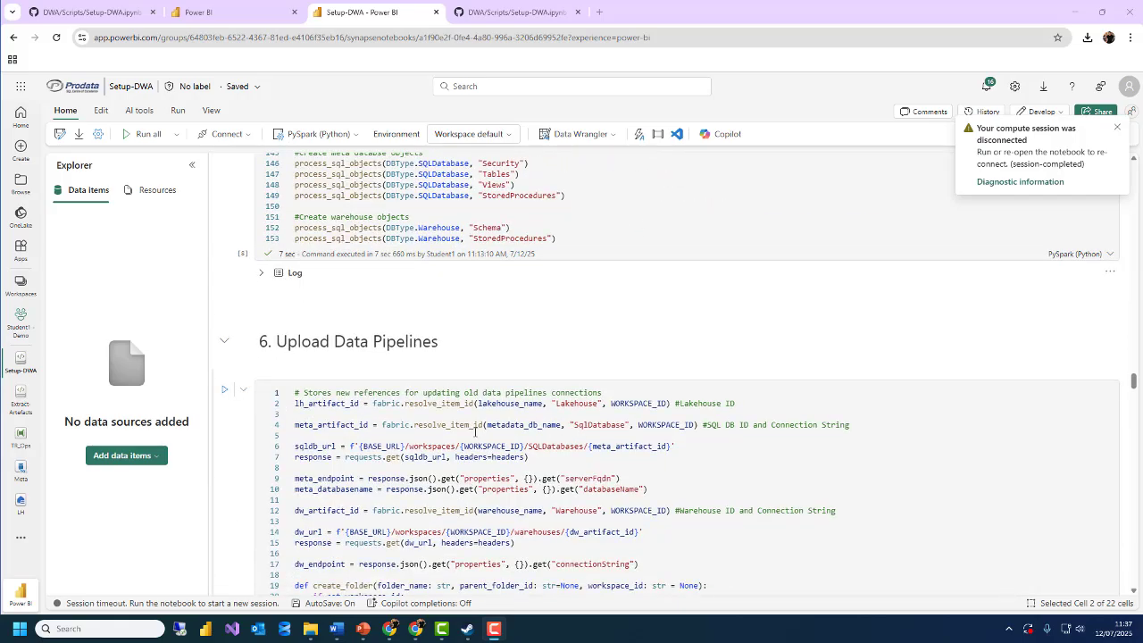
scroll(470, 445, "down", 20)
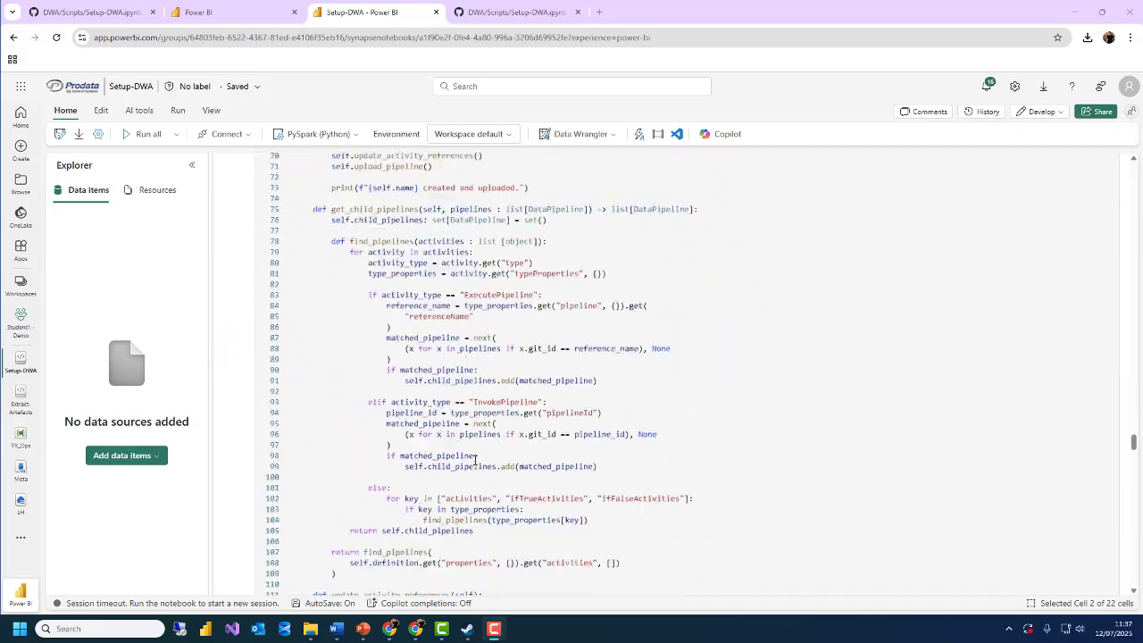
scroll(473, 457, "down", 20)
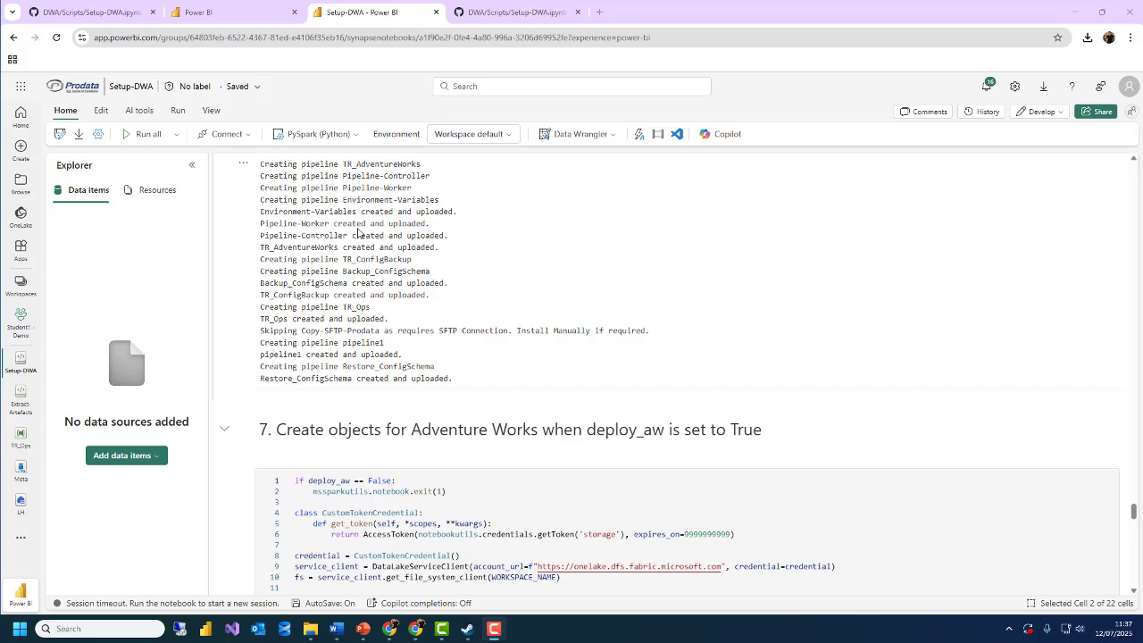
Look through the Adventure Works deployment and configuration restore cells, and highlight the list of restored tables in the last cell's output.
scroll(439, 259, "down", 3)
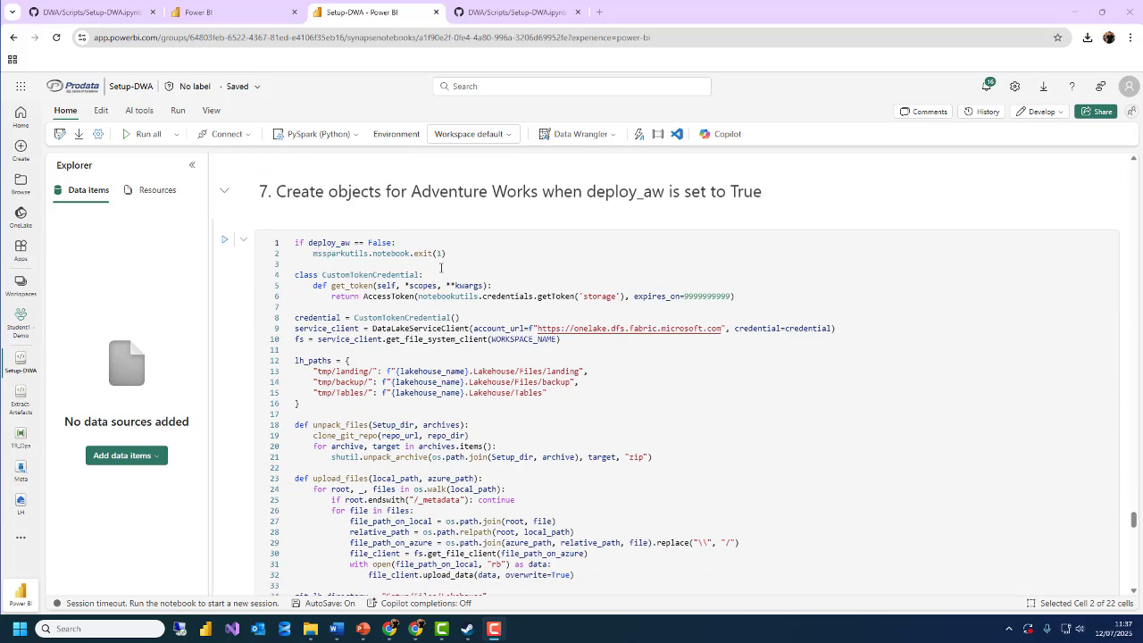
scroll(441, 267, "down", 2)
scroll(438, 260, "up", 3)
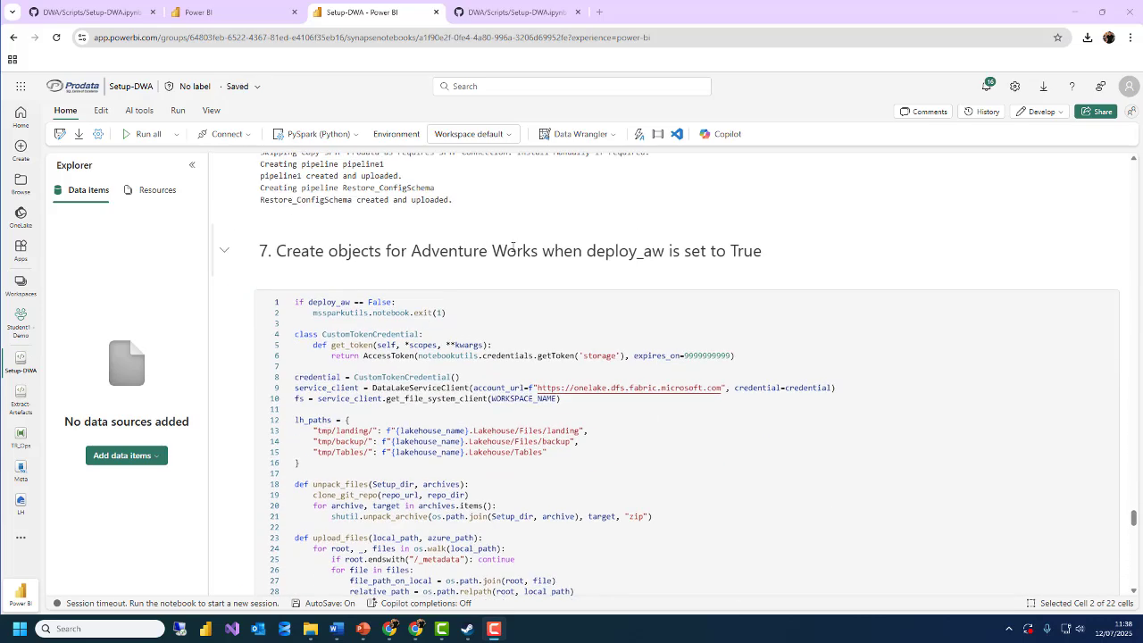
scroll(458, 326, "down", 6)
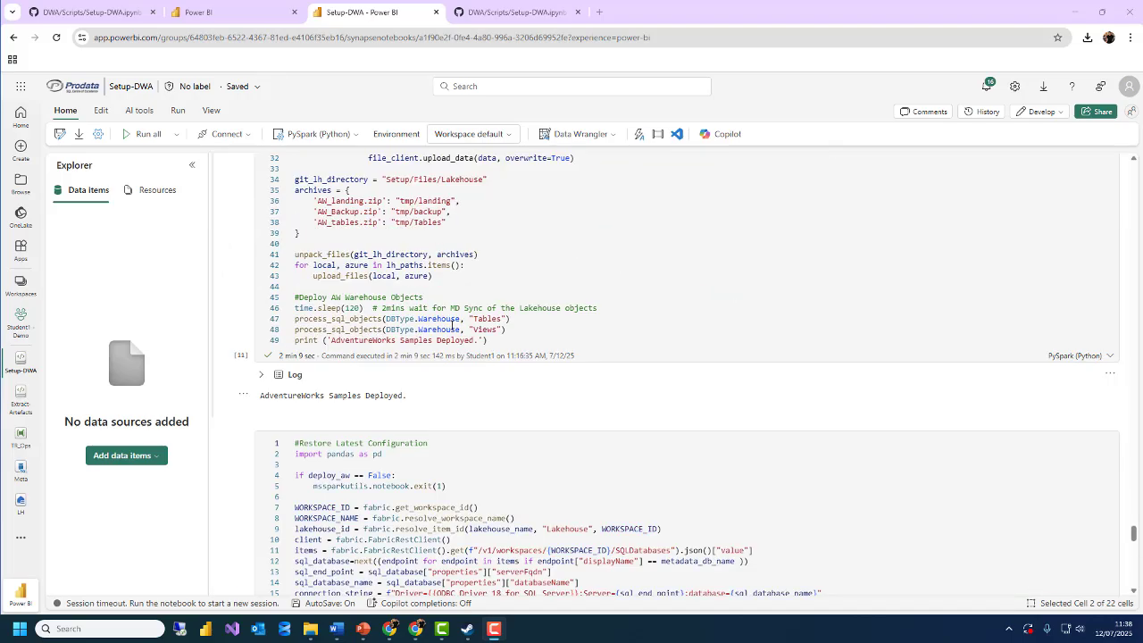
scroll(457, 326, "down", 7)
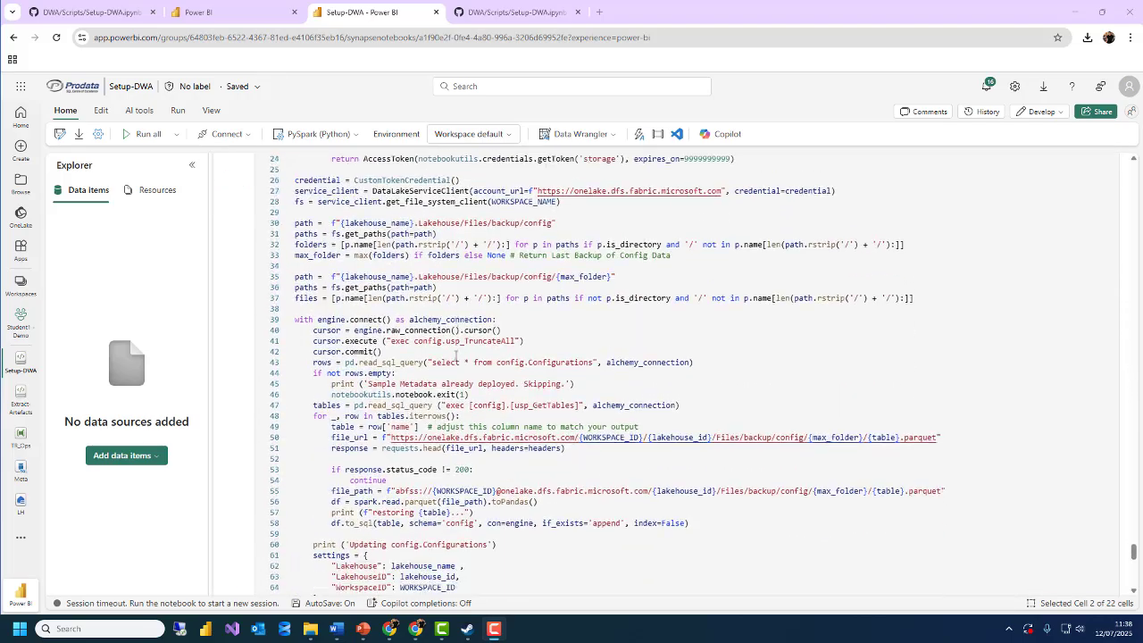
scroll(458, 356, "down", 7)
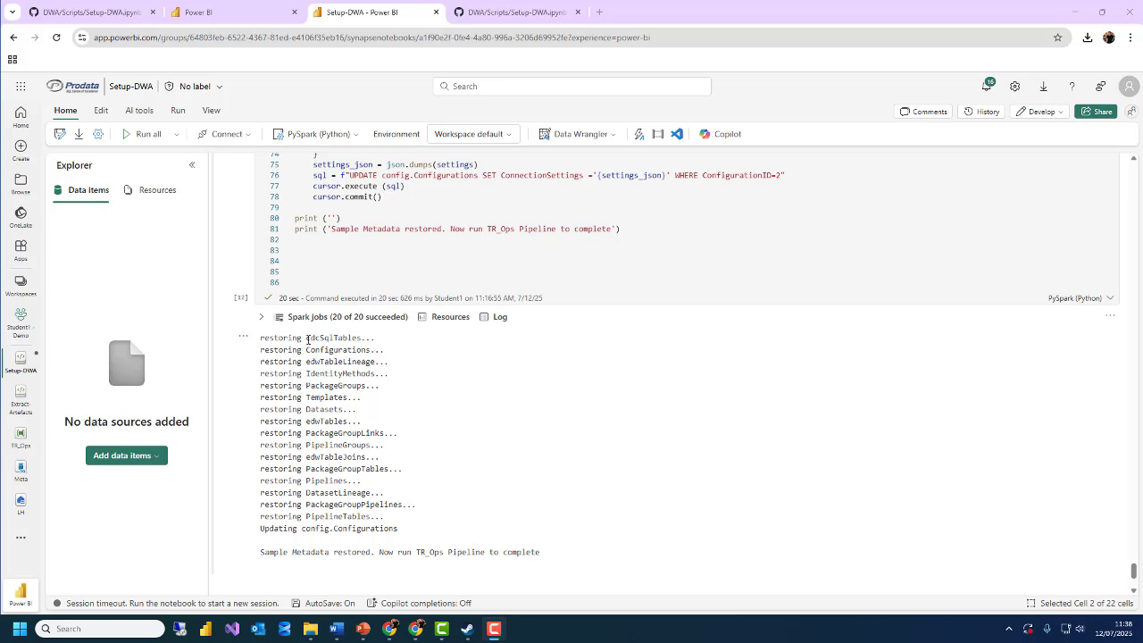
left_click_drag(408, 531, 268, 339)
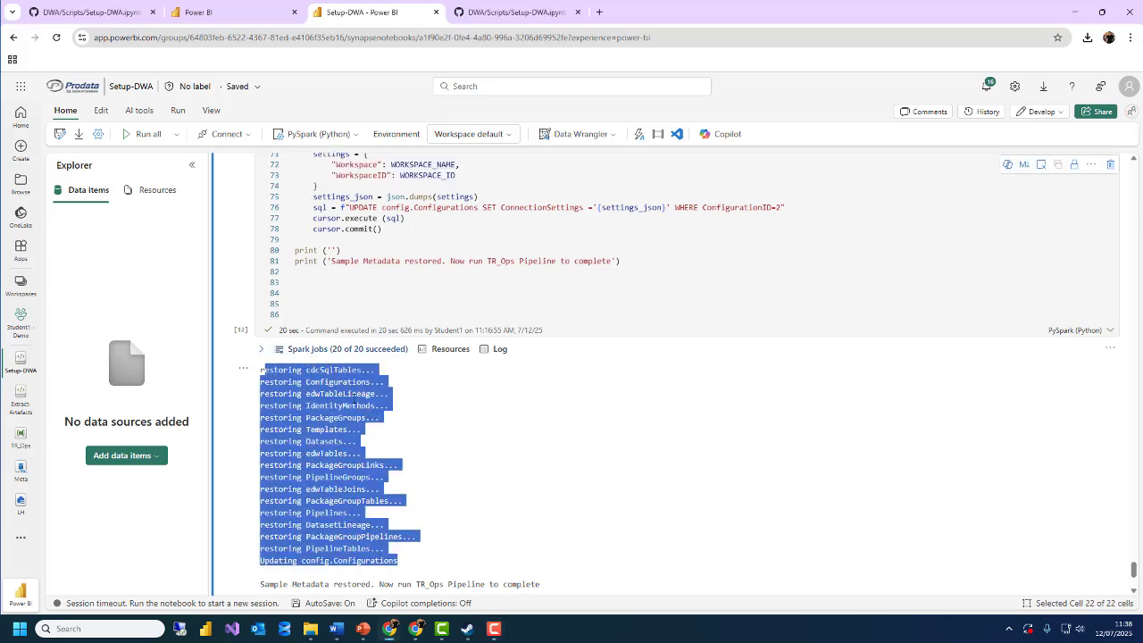
left_click(424, 494)
scroll(438, 507, "down", 1)
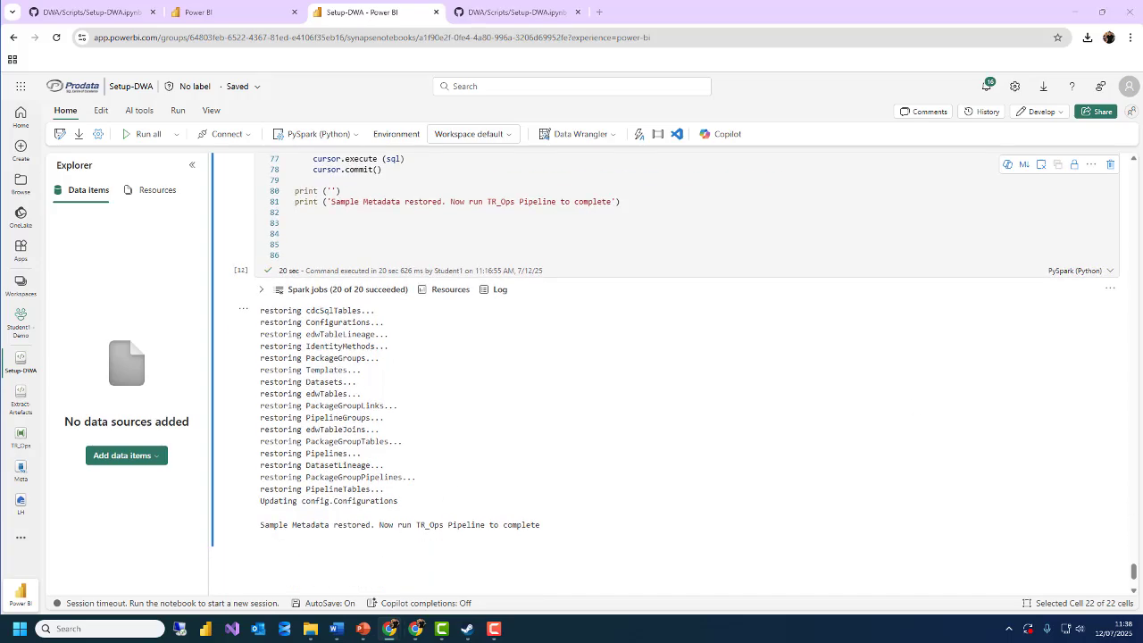
Check the setup steps in the Getting Started guide, highlighting the notebook execution and TR_Ops steps, and return to the notebook.
left_click_drag(1142, 82, 563, 48)
scroll(362, 422, "down", 2)
scroll(363, 425, "down", 1)
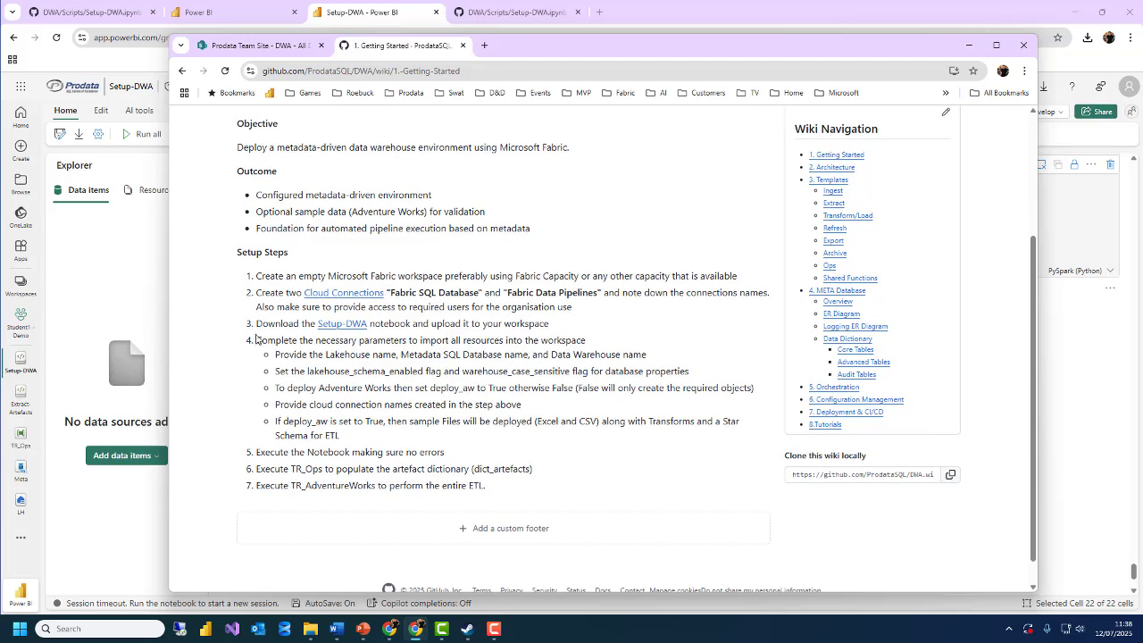
left_click_drag(254, 345, 276, 438)
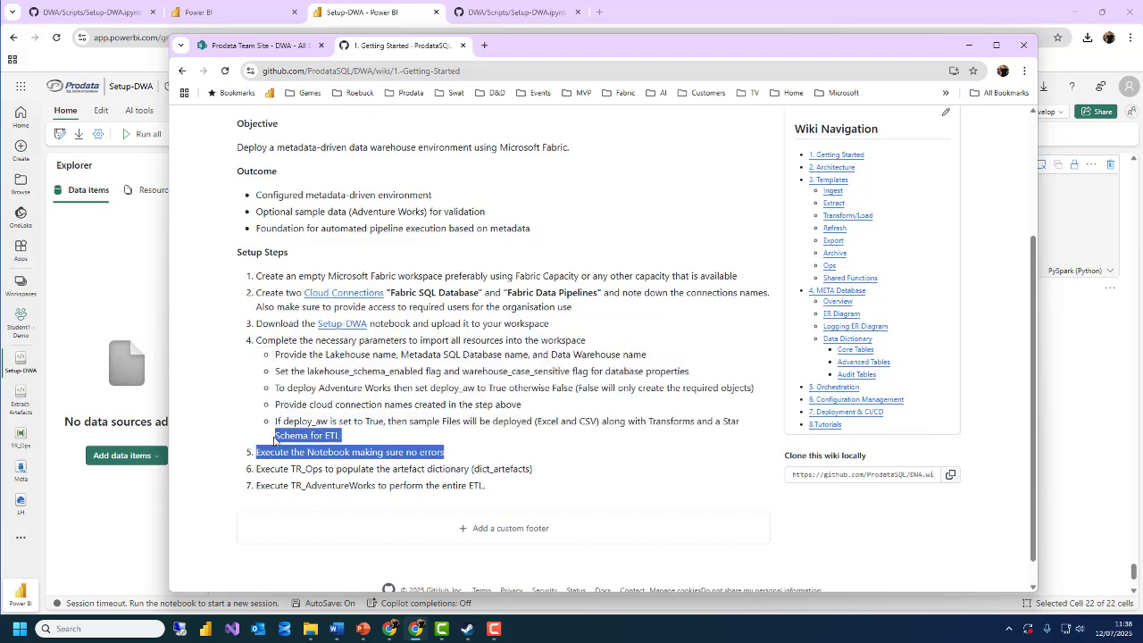
left_click_drag(539, 470, 289, 468)
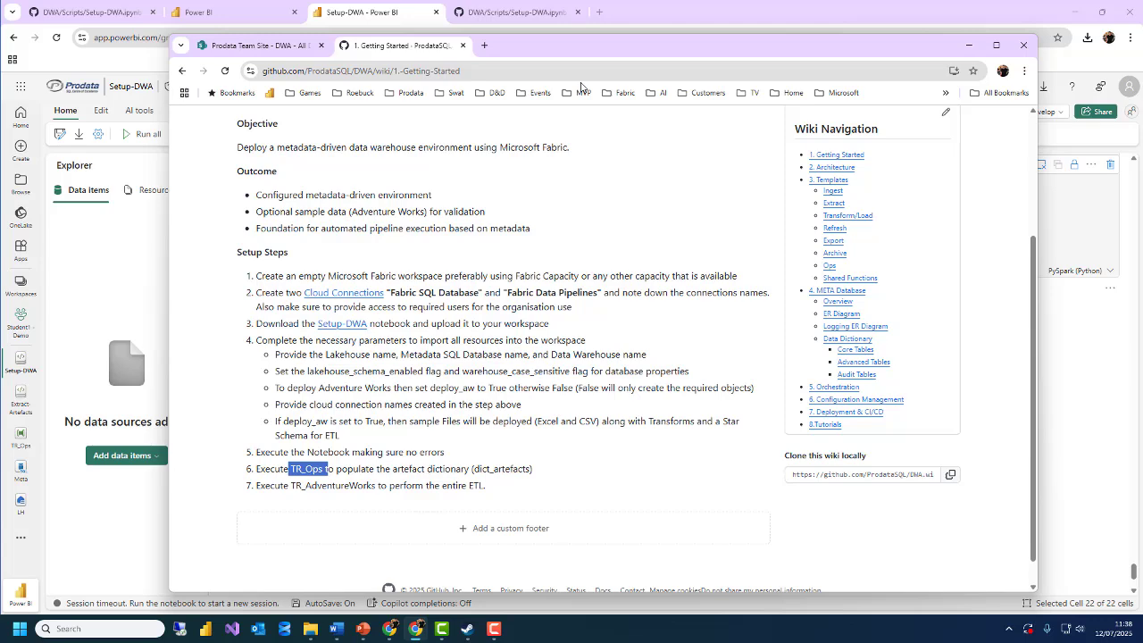
left_click_drag(569, 50, 1142, 54)
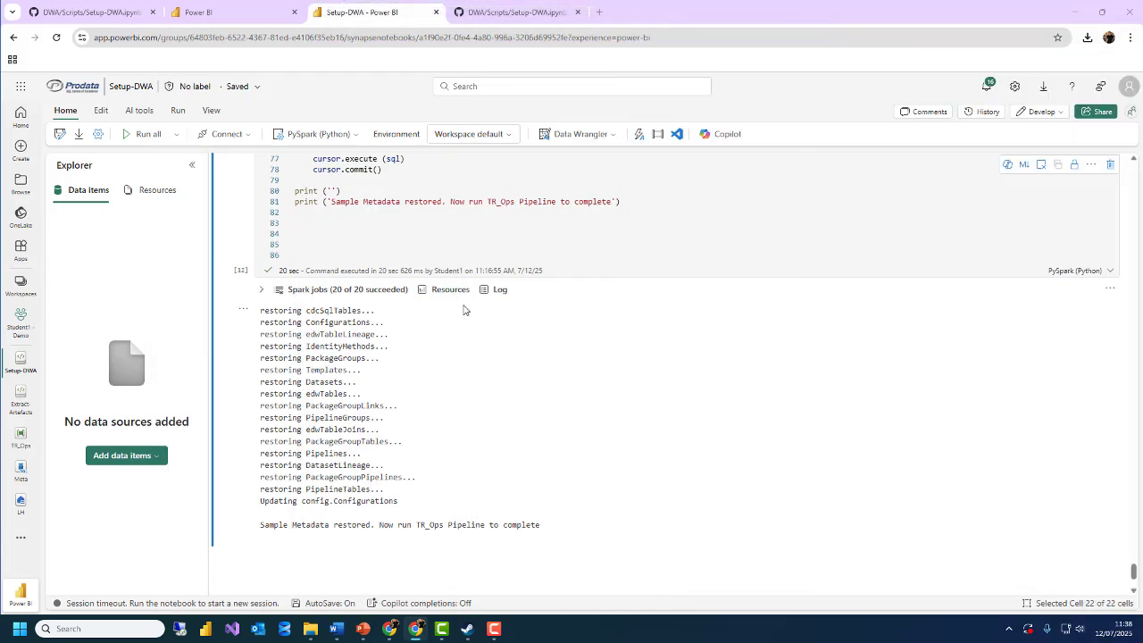
Open the Student1 - Demo workspace in the other Power BI browser tab.
left_click(221, 13)
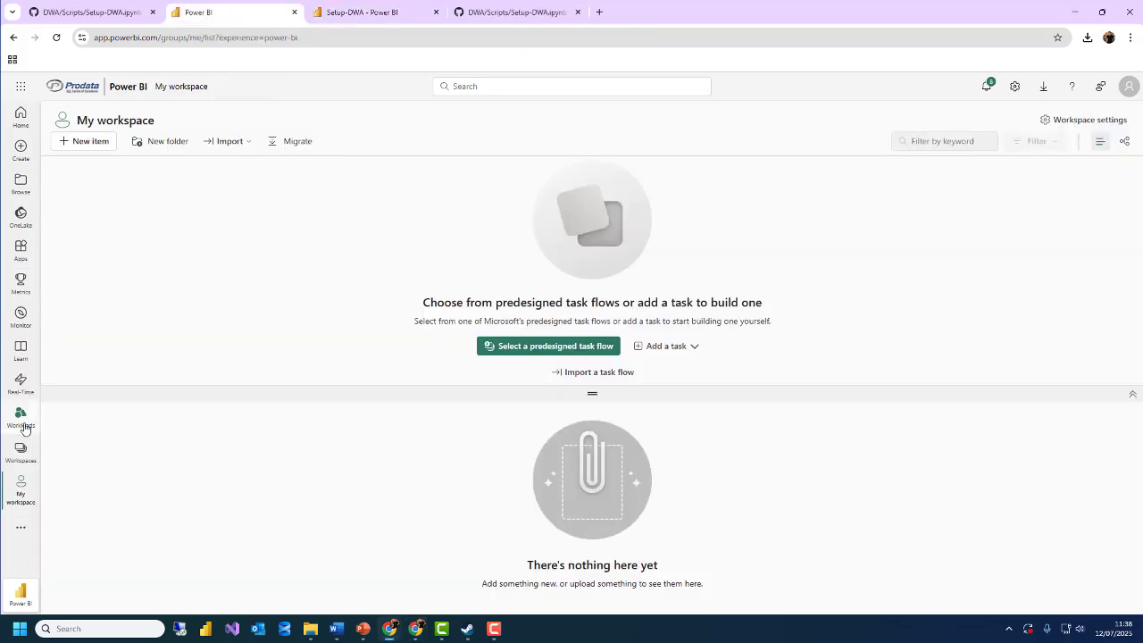
left_click(20, 451)
left_click(126, 214)
left_click(21, 449)
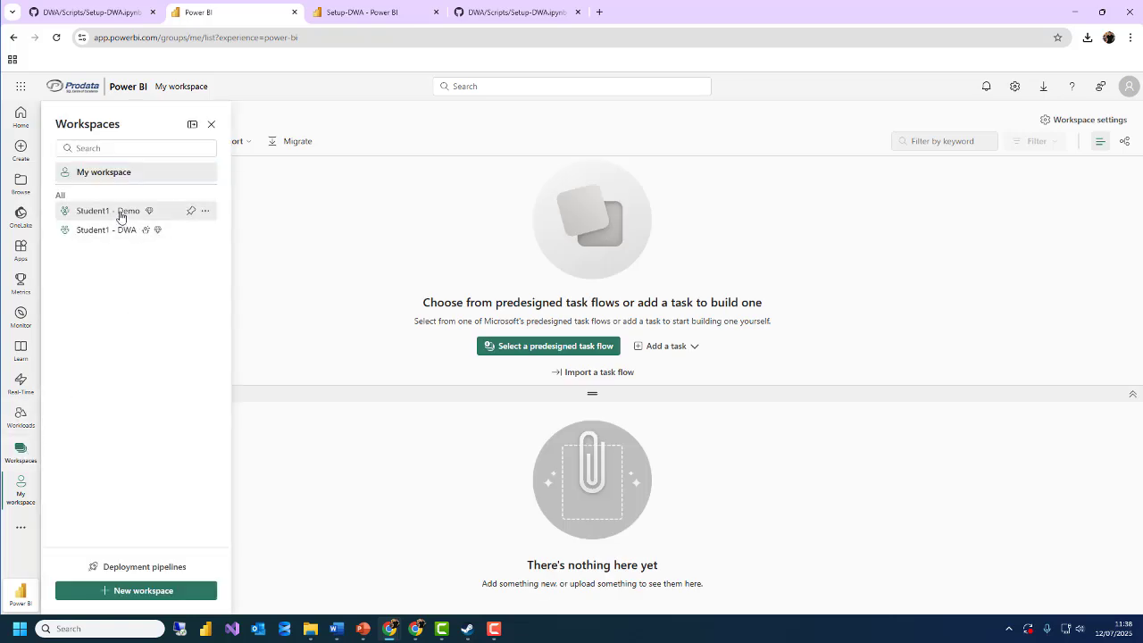
left_click(120, 212)
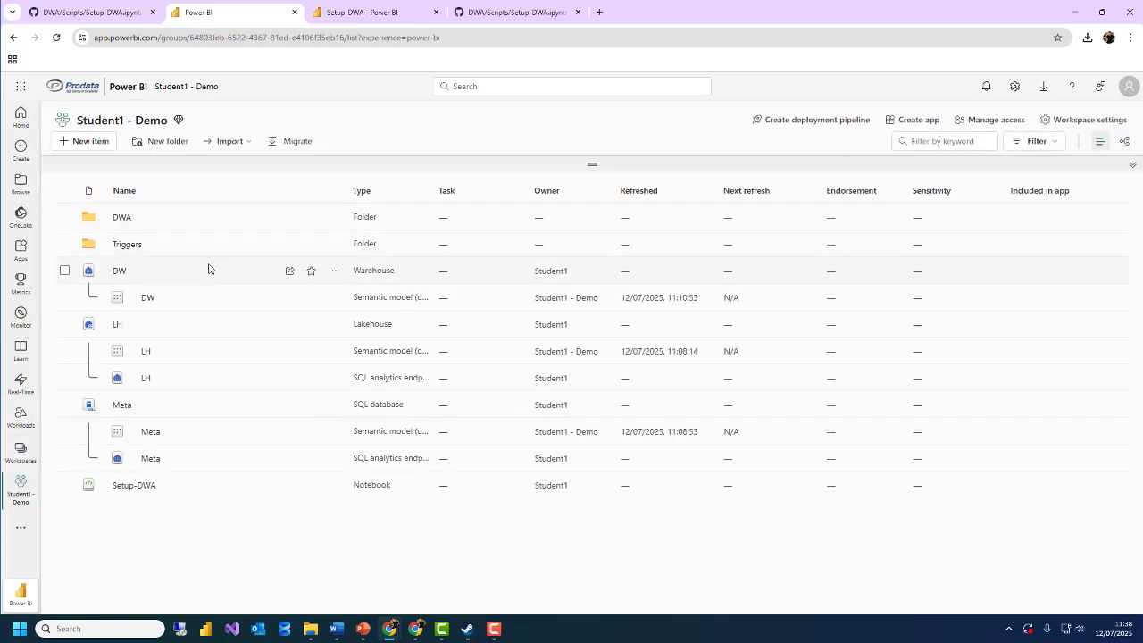
Open the TR_Ops pipeline from the Triggers folder, run it, and dismiss the run notification.
left_click(139, 248)
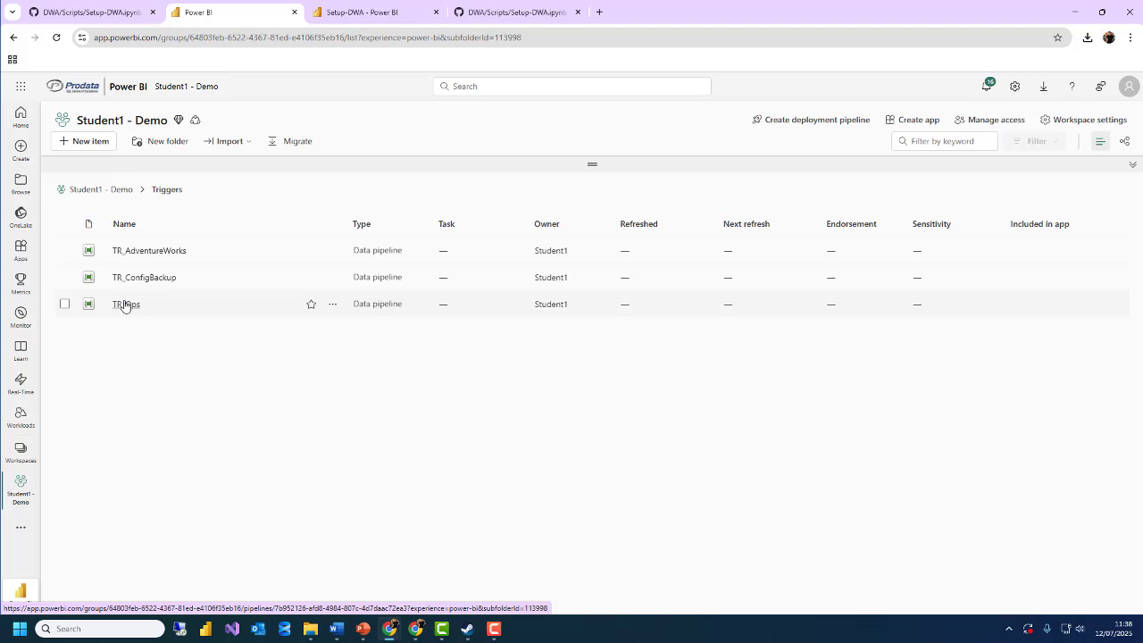
left_click(125, 305)
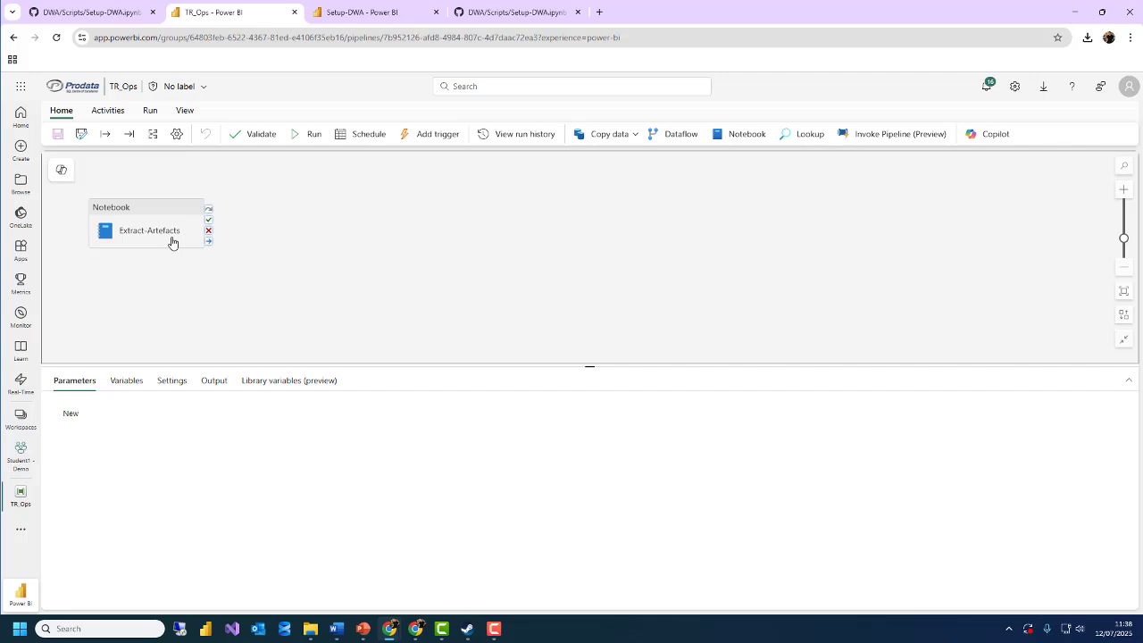
left_click(308, 134)
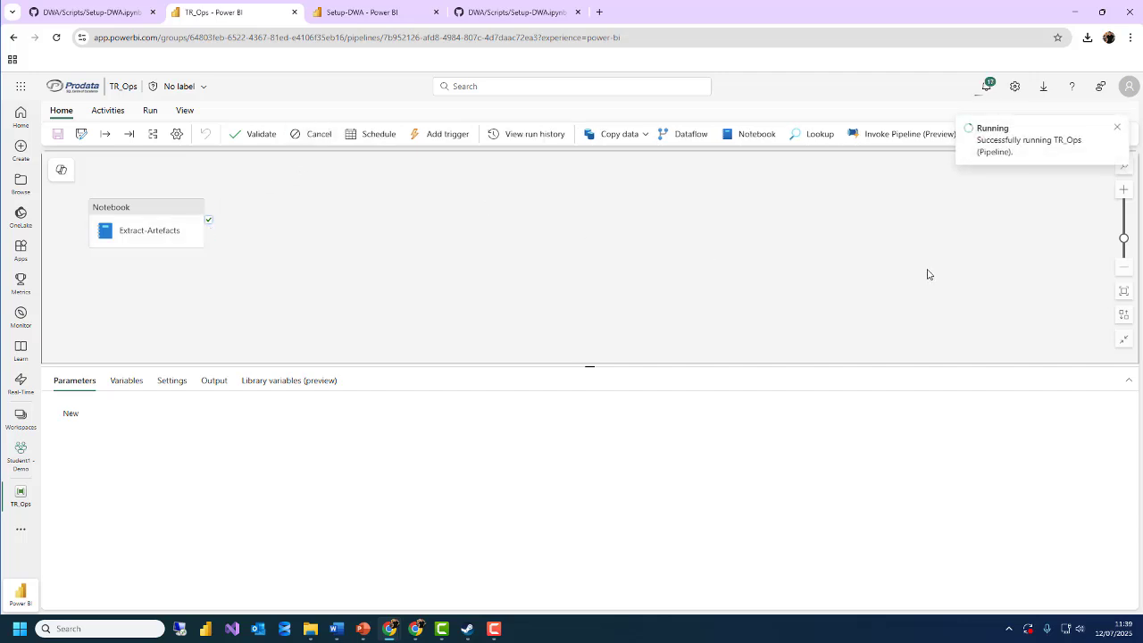
left_click(1117, 127)
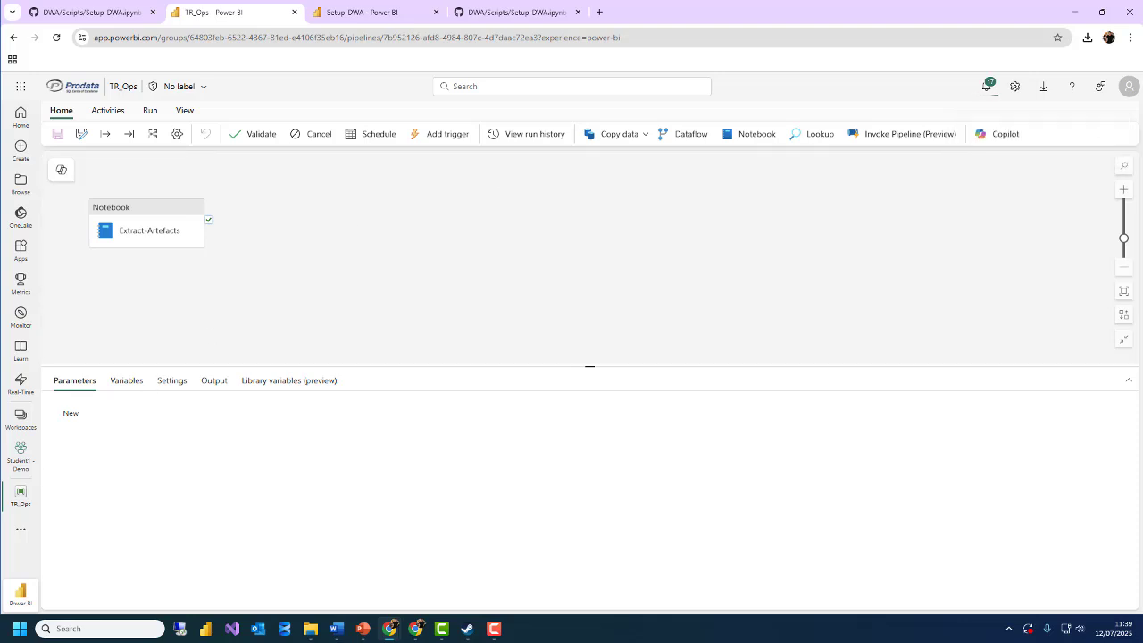
Open the Extract-Artefacts notebook from the settings of the pipeline's notebook activity.
left_click(157, 243)
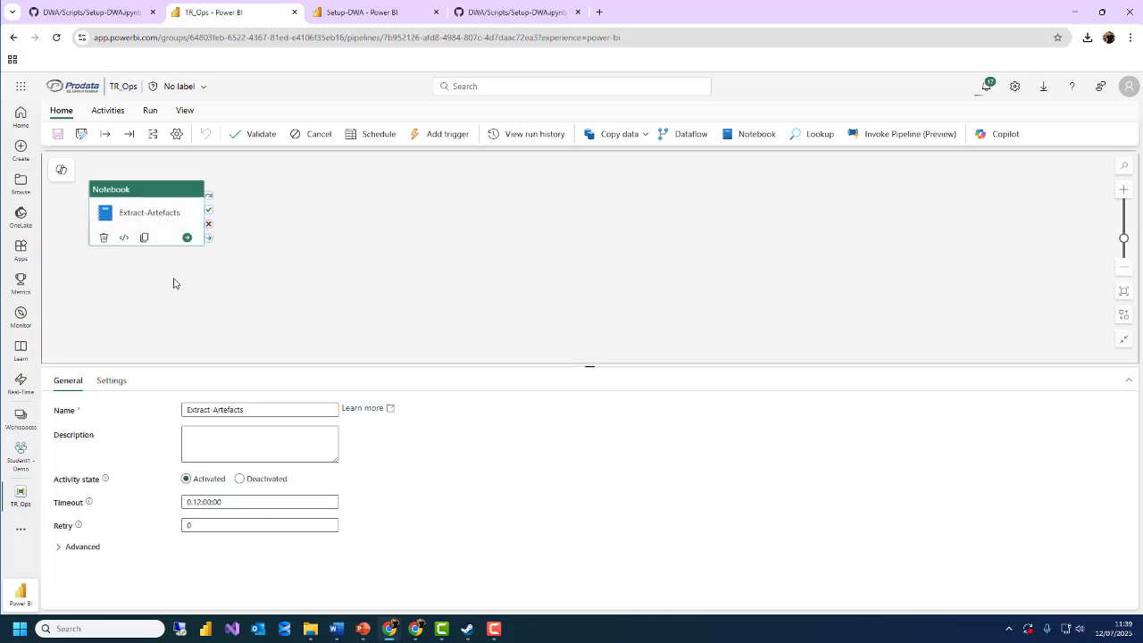
left_click(103, 384)
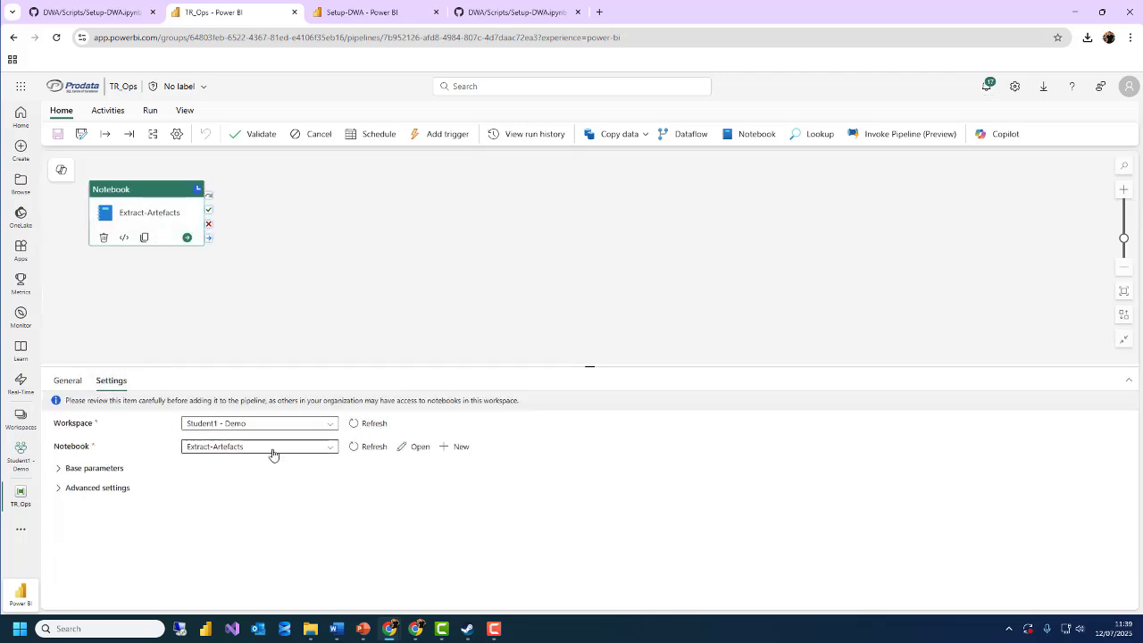
left_click(419, 446)
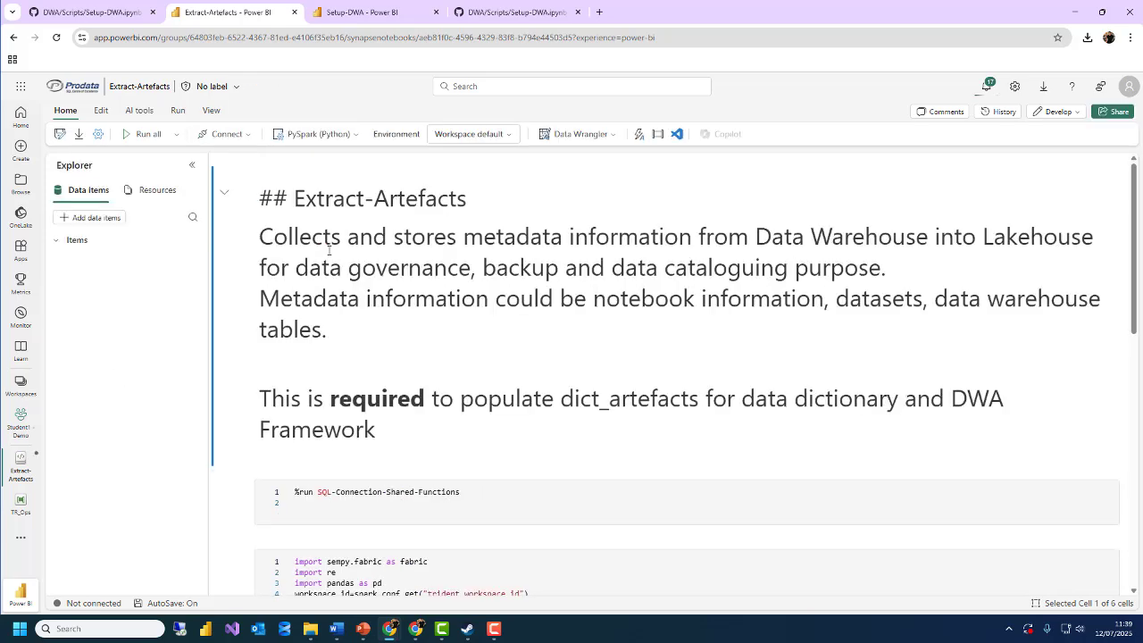
Examine the Extract-Artefacts code, highlighting the fabric.list_items call and the line that saves the dict_artefacts table to the lakehouse.
scroll(370, 339, "down", 6)
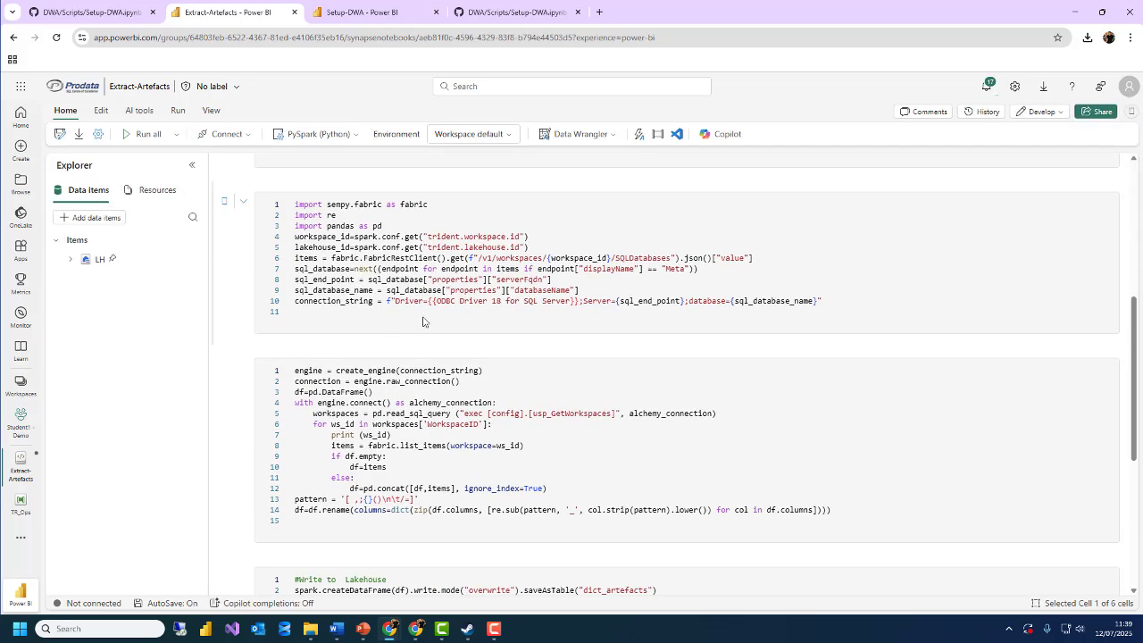
scroll(377, 268, "down", 2)
scroll(409, 282, "up", 1)
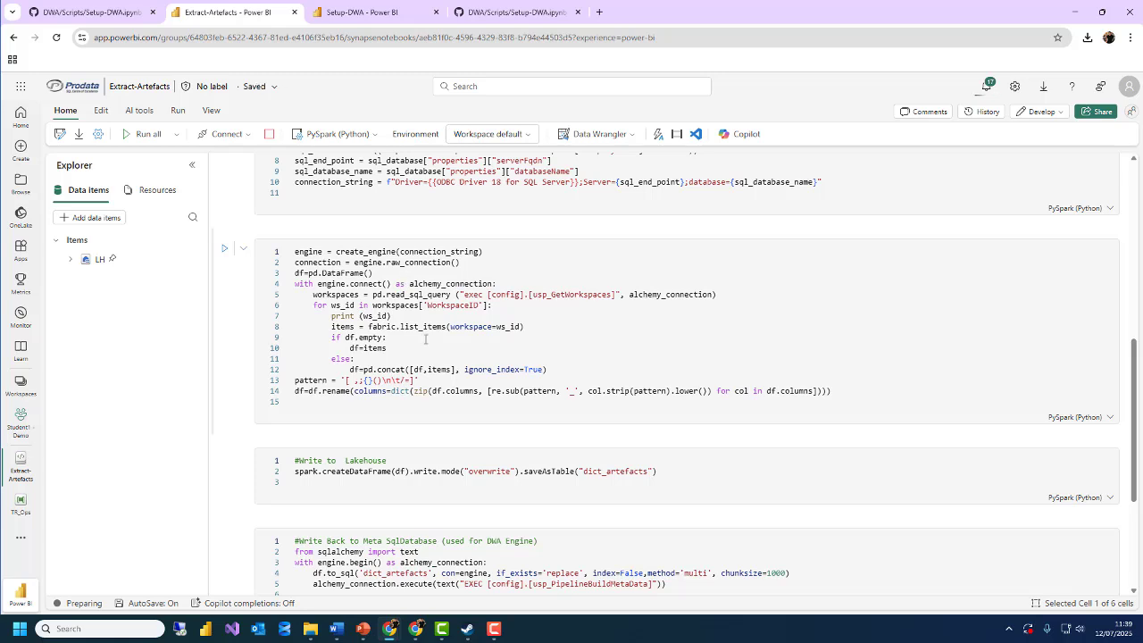
left_click_drag(367, 327, 443, 327)
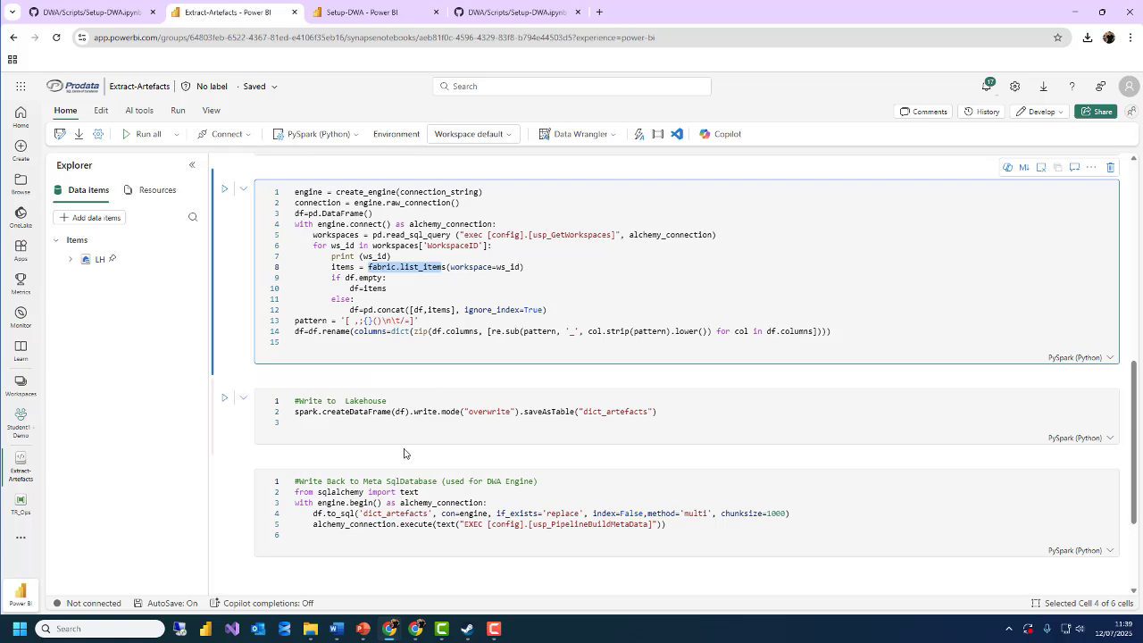
left_click(415, 400)
left_click(681, 413)
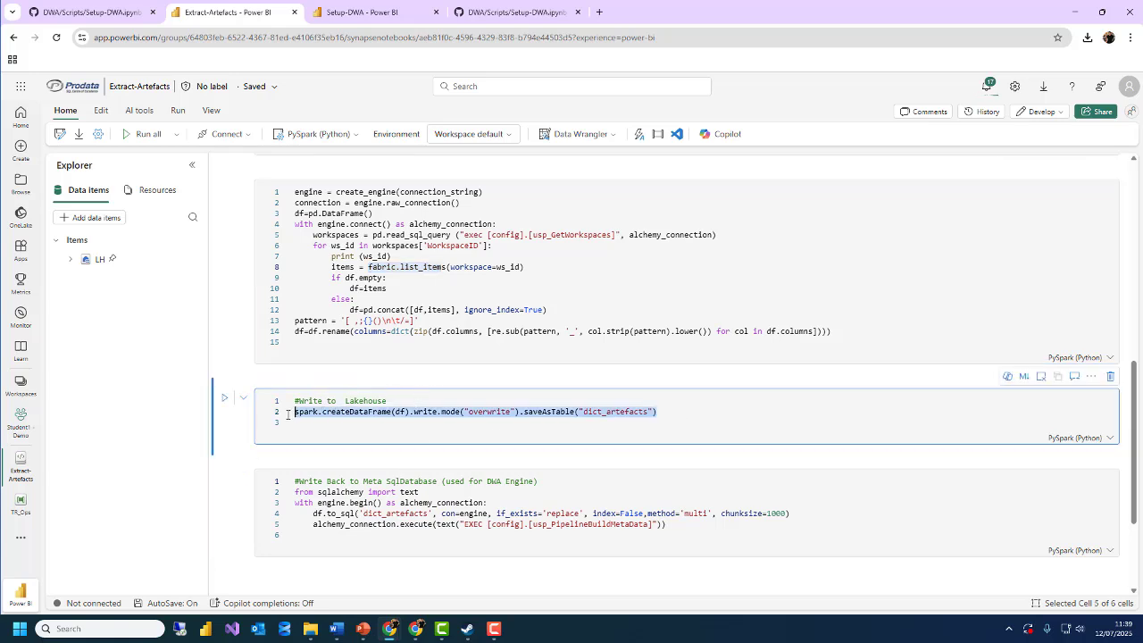
Highlight the notebook code that writes dict_artefacts back to the Meta SQL database and executes usp_PipelineBuildMetaData.
key("shift+Home")
left_click_drag(668, 525, 262, 491)
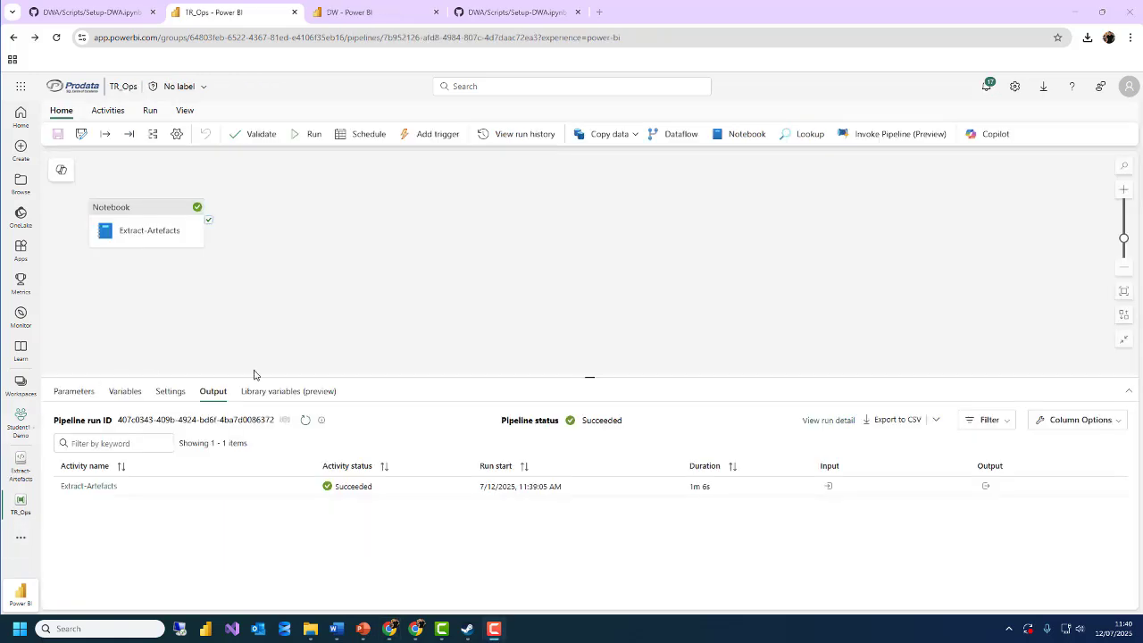
Open the Meta SQL database from the Student1 - Demo workspace and preview the Configurations table in the config schema.
left_click(360, 18)
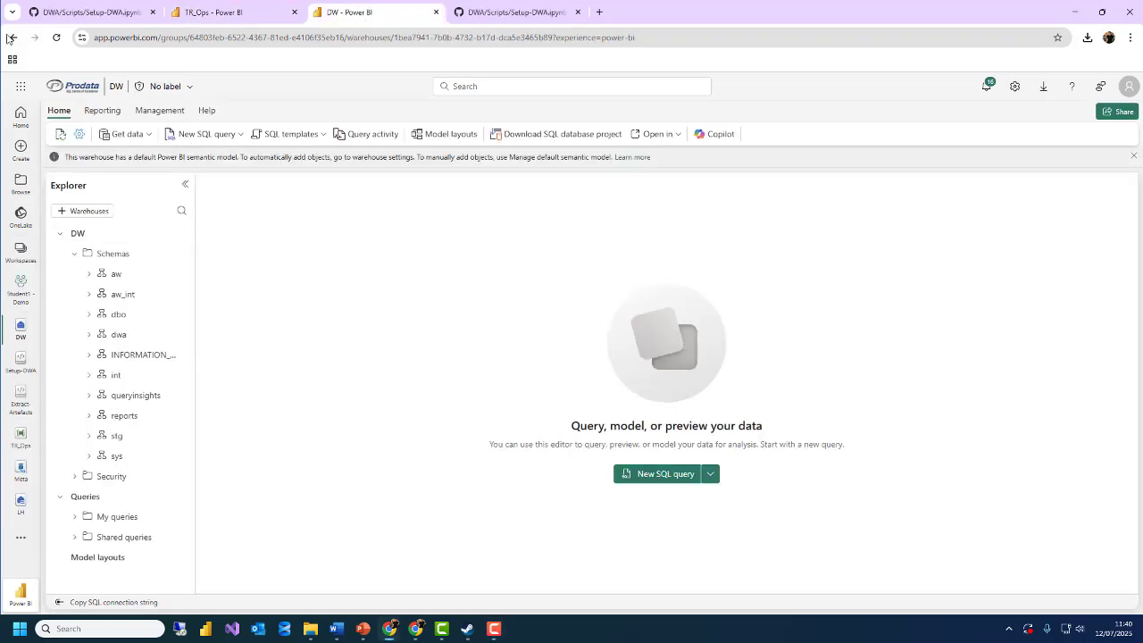
left_click(8, 37)
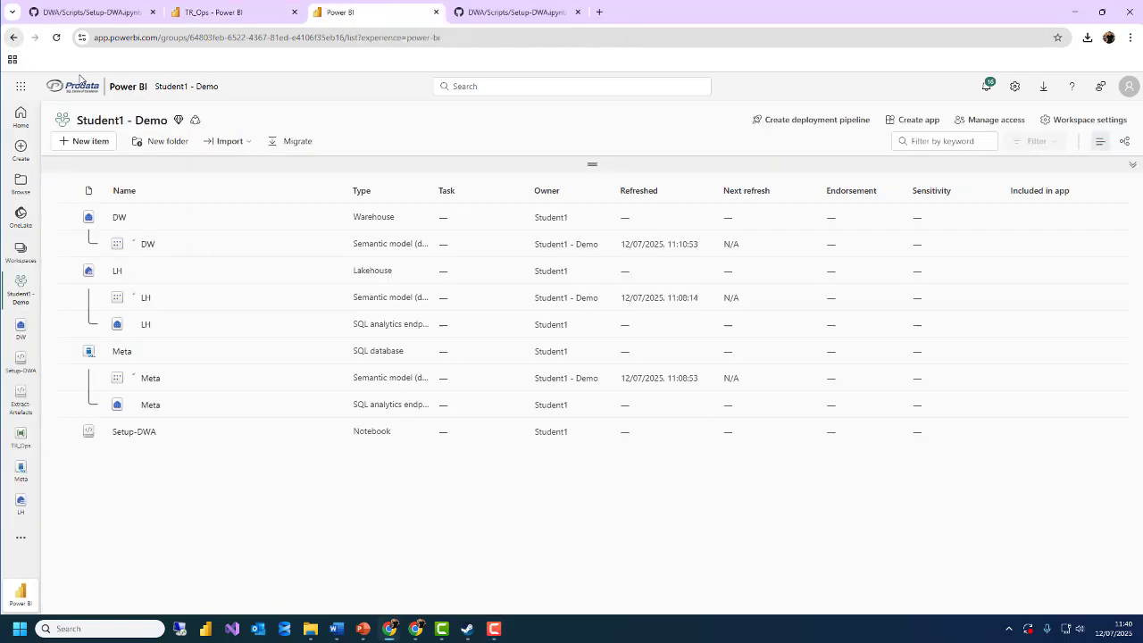
left_click(123, 352)
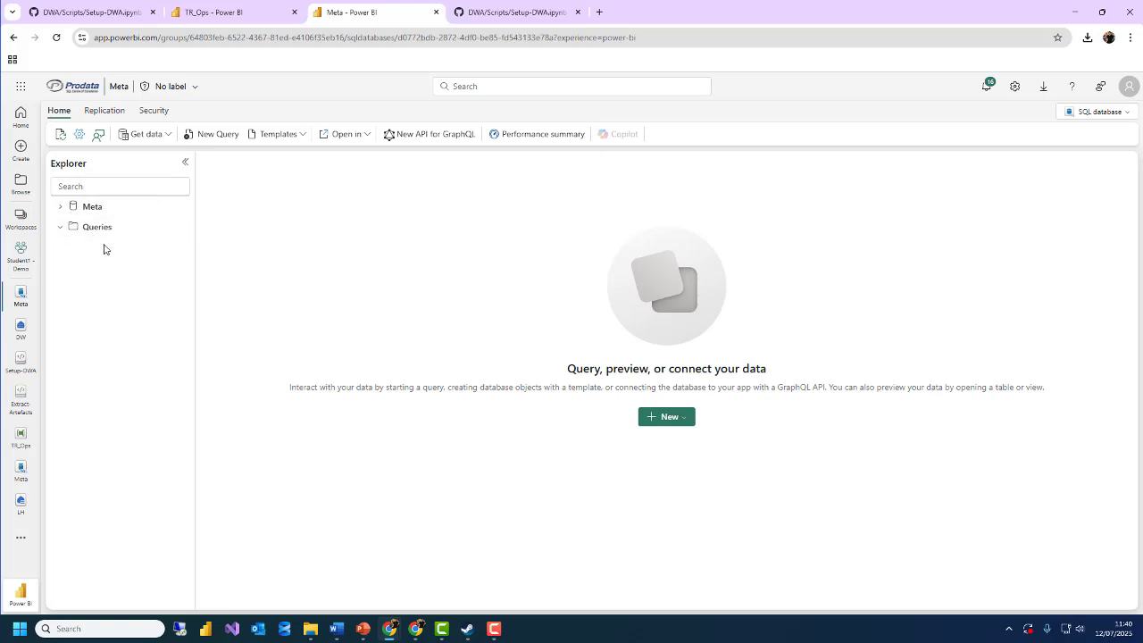
left_click(75, 247)
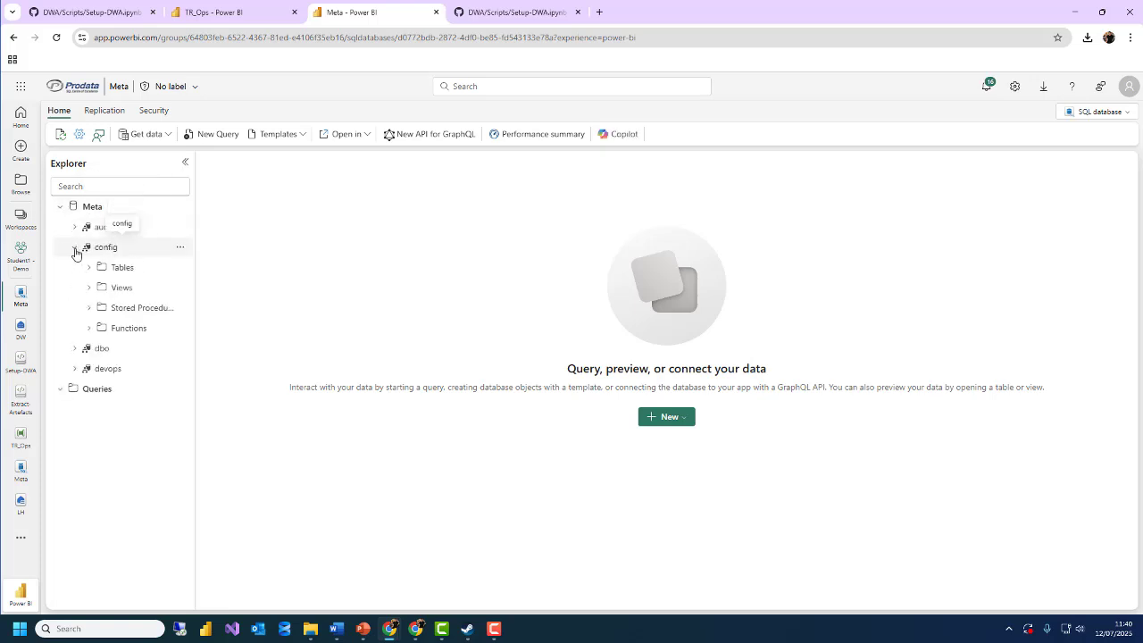
left_click(89, 268)
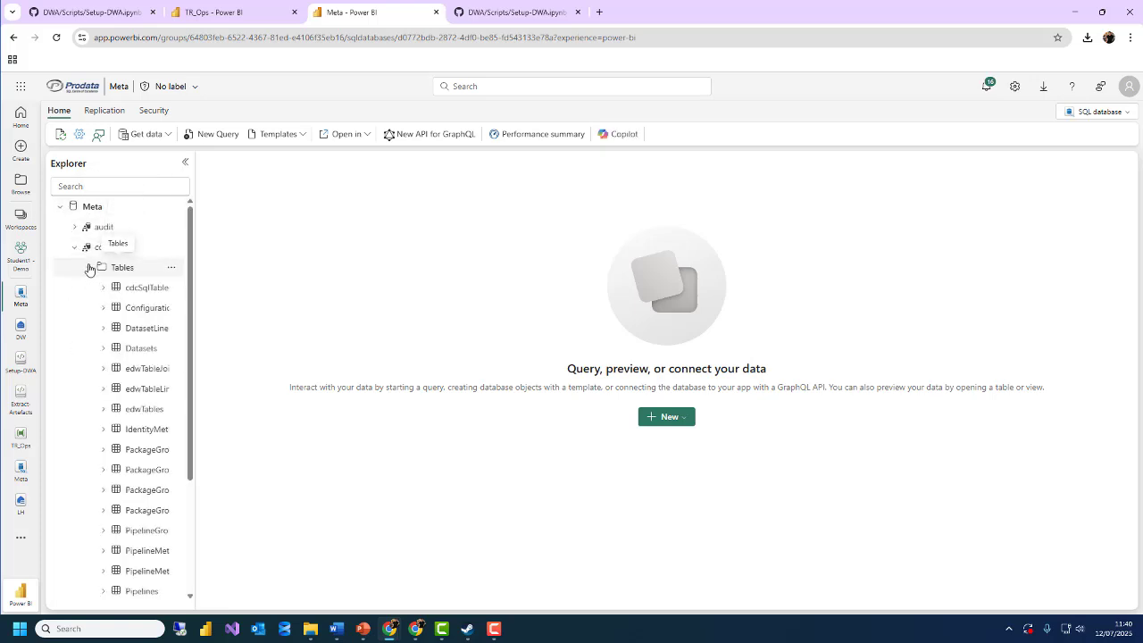
left_click(138, 308)
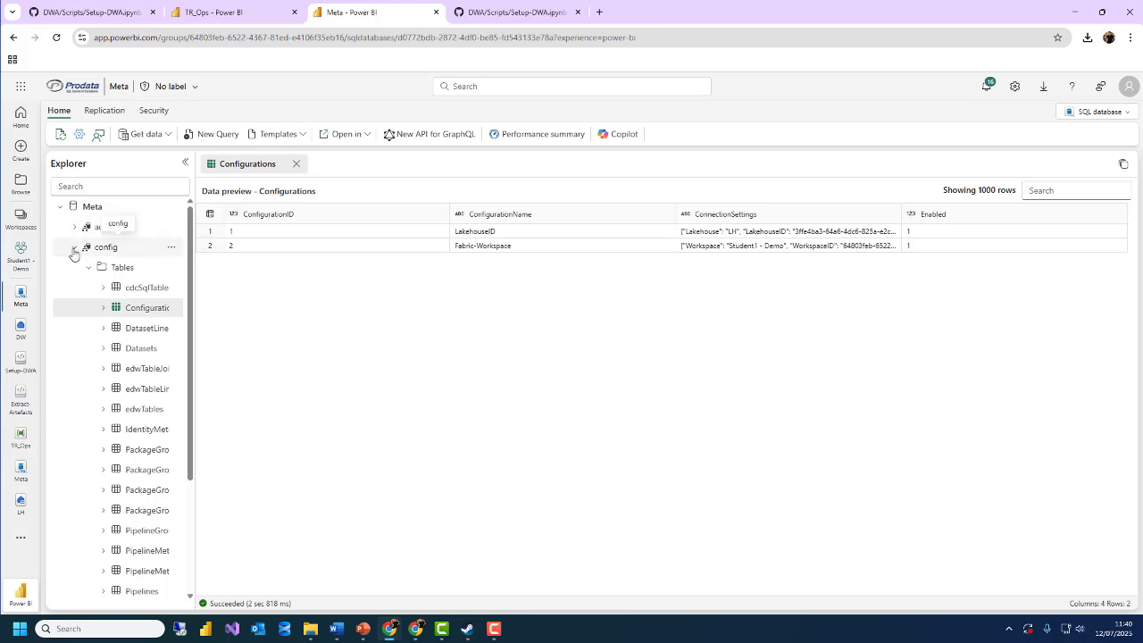
Preview the dict_artefacts table in the dbo schema, review its rows, and close the preview.
left_click(74, 248)
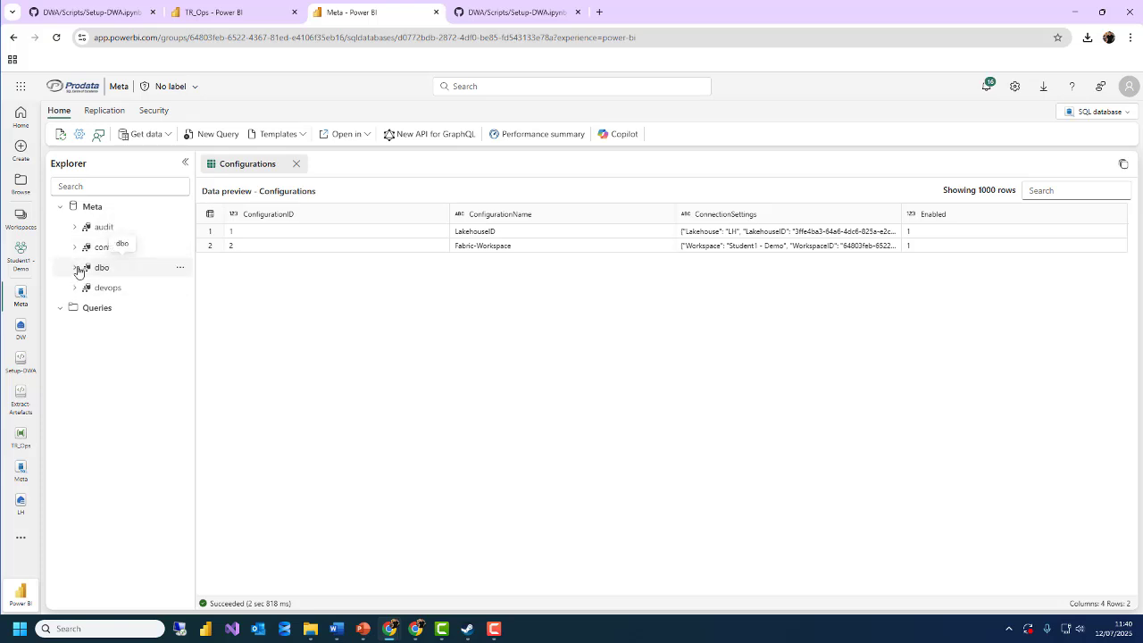
left_click(76, 268)
left_click(88, 287)
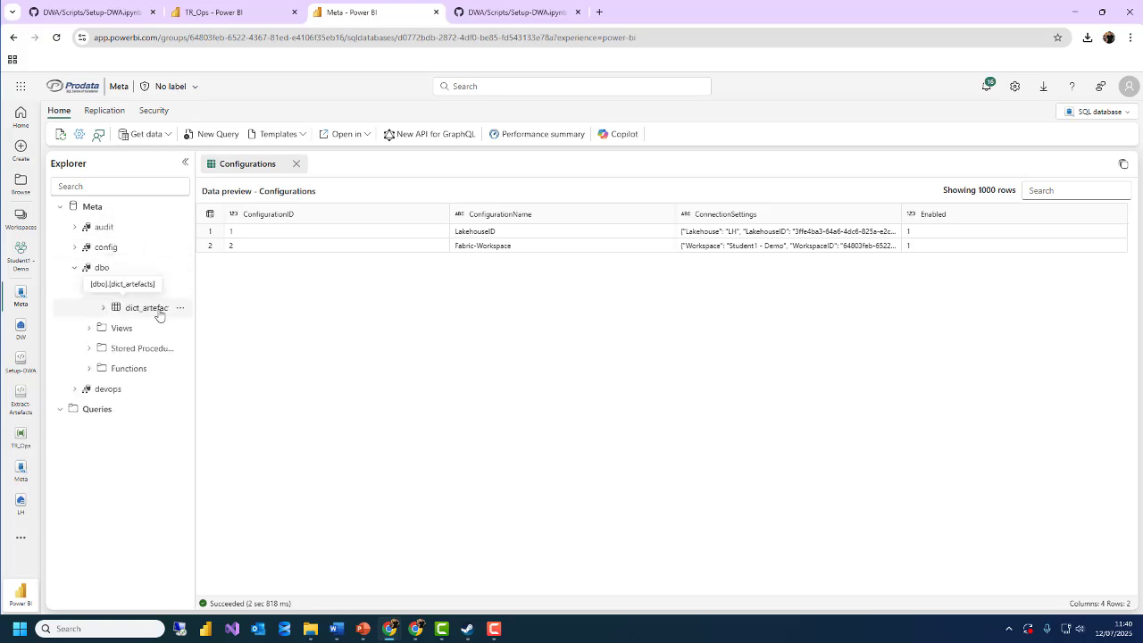
left_click(147, 308)
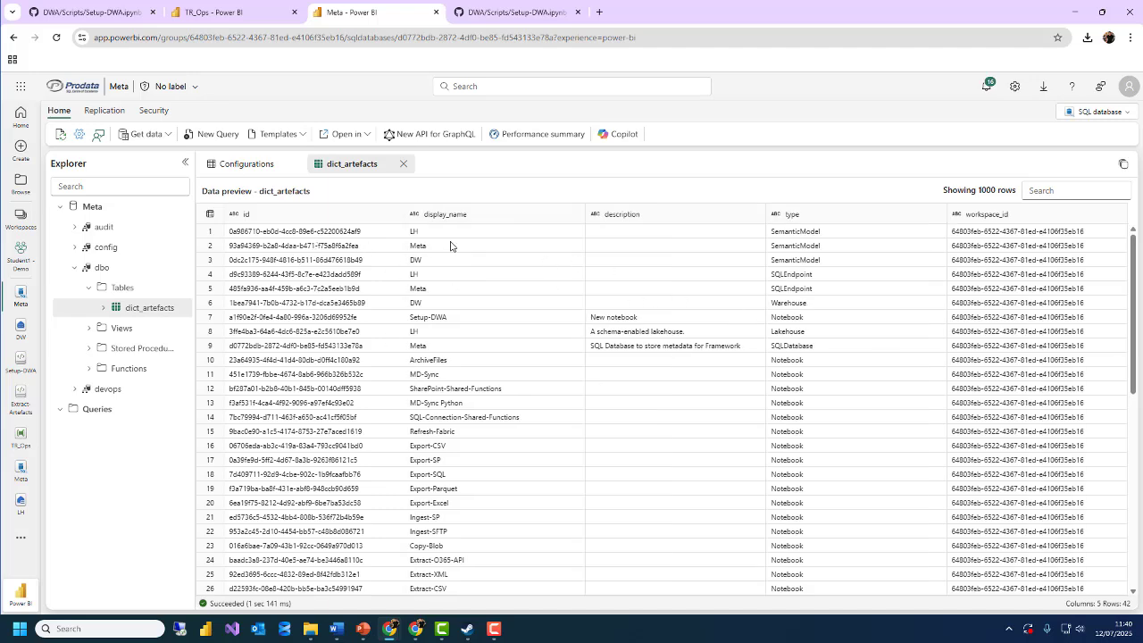
scroll(446, 301, "down", 5)
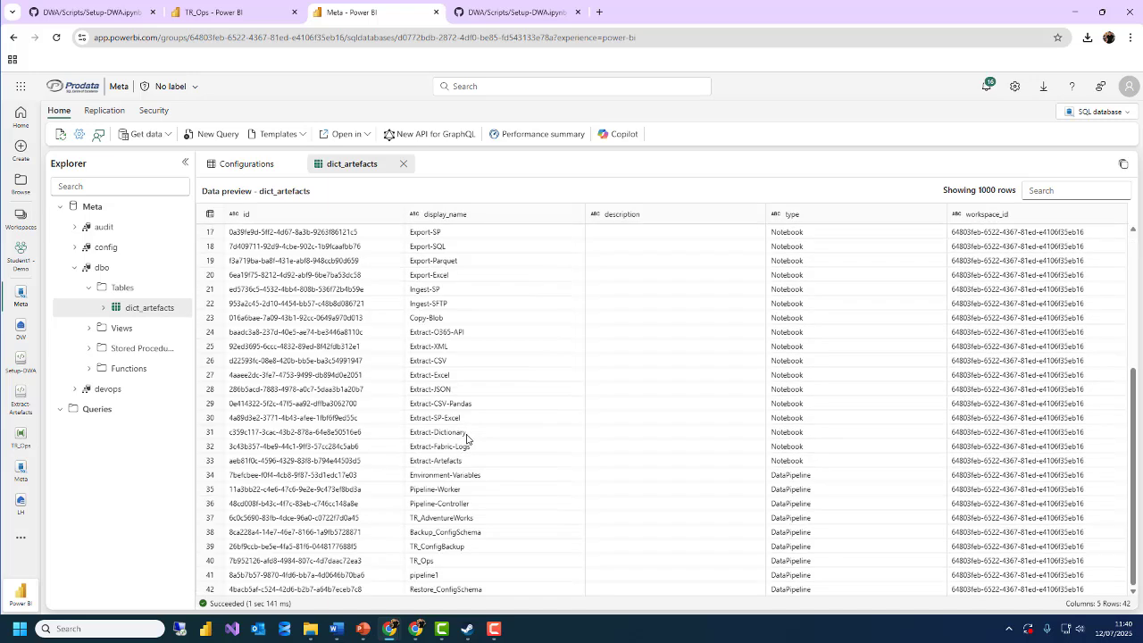
scroll(472, 415, "up", 5)
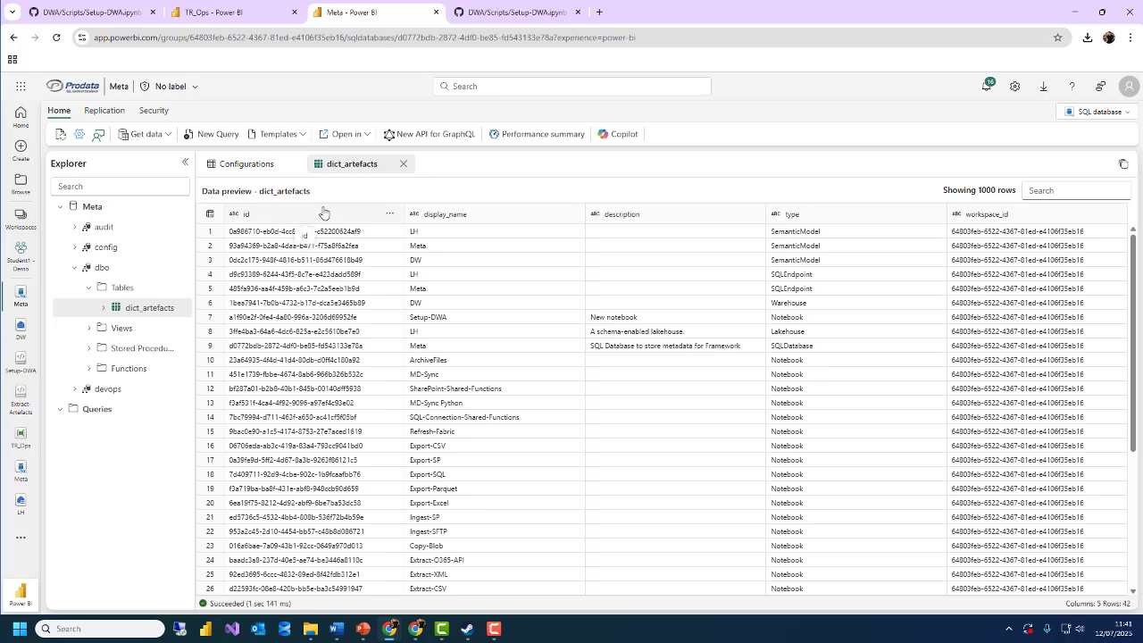
left_click(403, 164)
Bring up the Getting Started wiki window, highlight setup step 7 about executing TR_AdventureWorks, and move the window away.
left_click_drag(1142, 80, 481, 68)
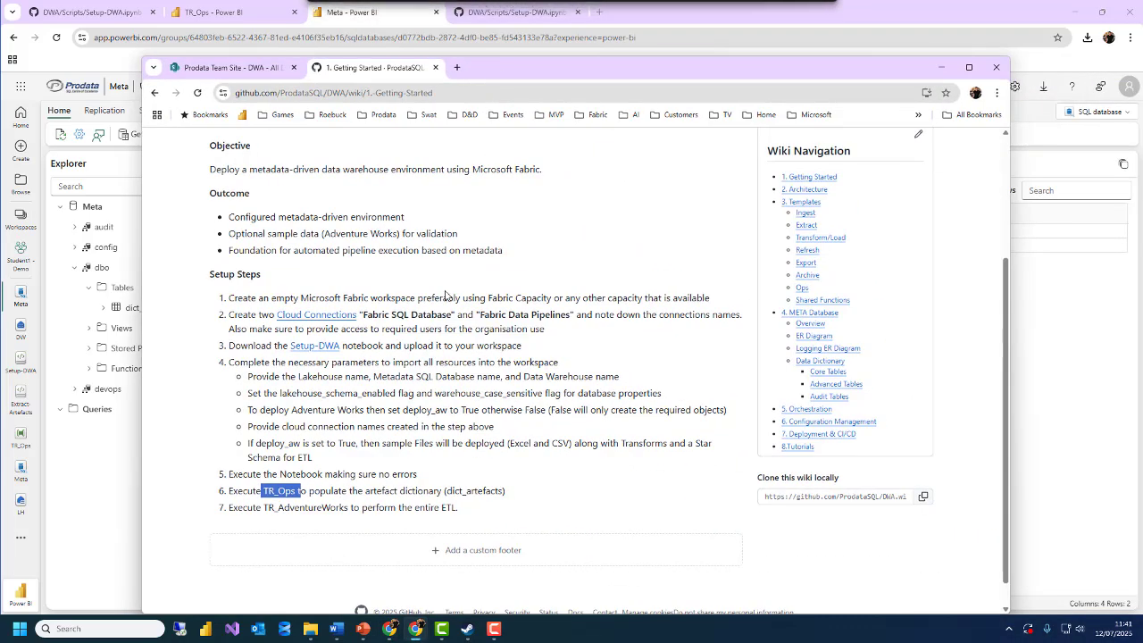
left_click_drag(262, 507, 347, 507)
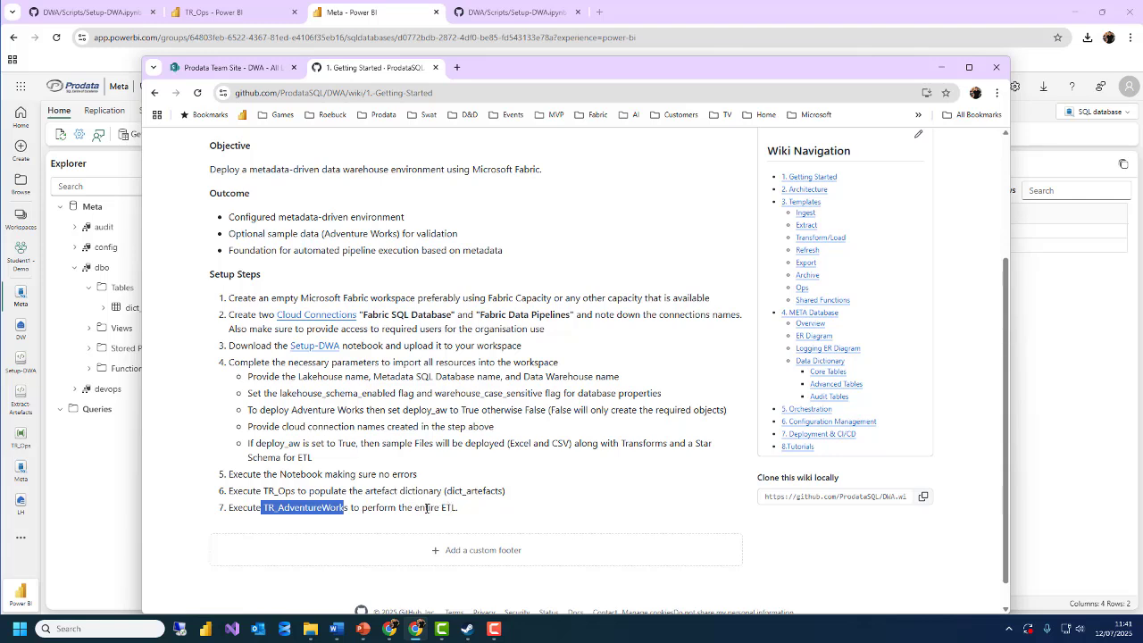
left_click_drag(464, 509, 236, 512)
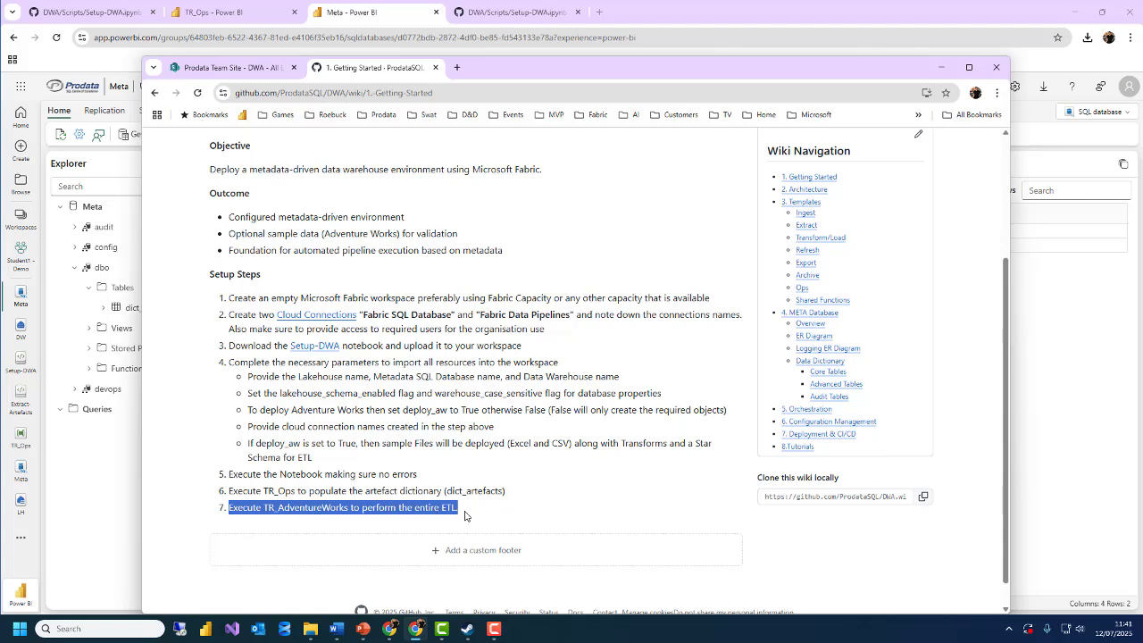
left_click_drag(465, 515, 237, 511)
left_click_drag(507, 76, 1142, 76)
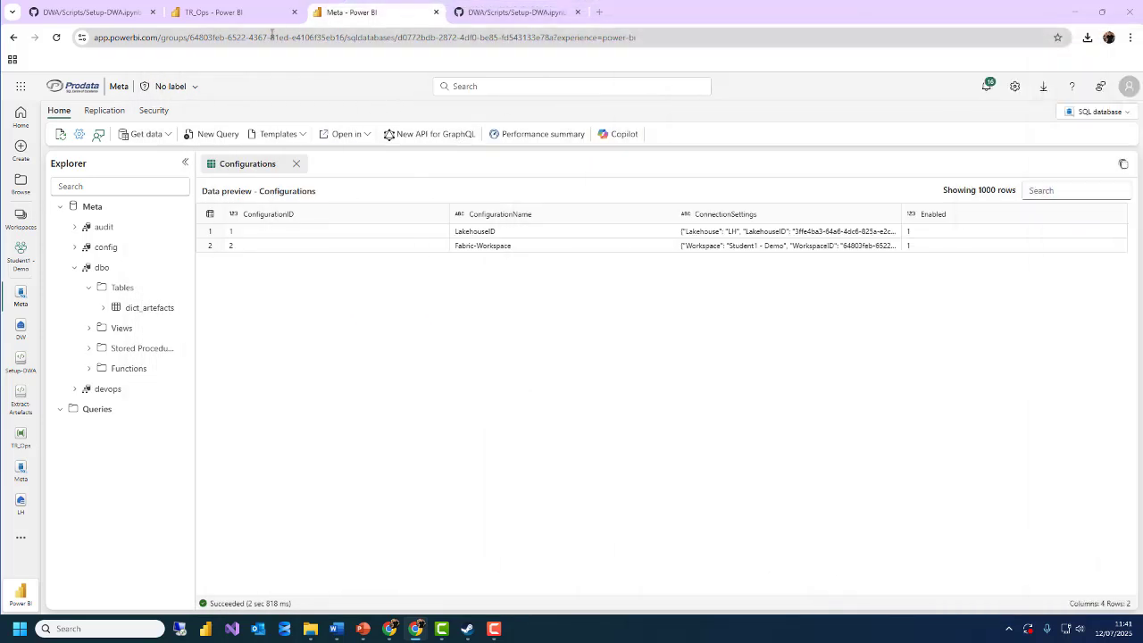
Return to the Triggers folder of the Student1 - Demo workspace and open the TR_AdventureWorks pipeline.
left_click(248, 15)
left_click(14, 37)
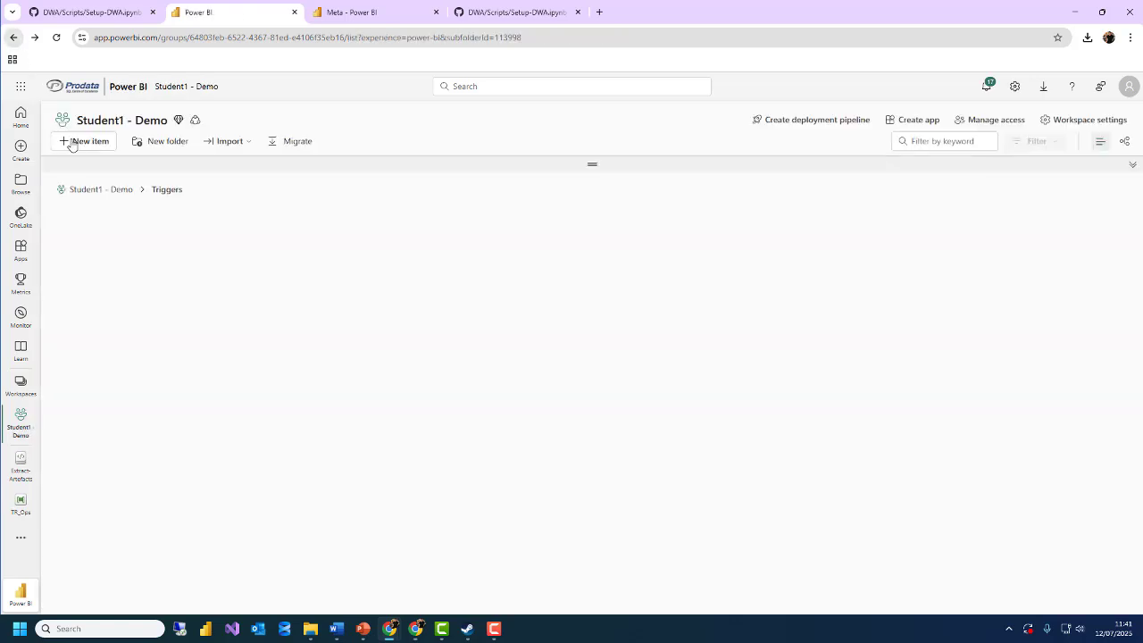
left_click(137, 258)
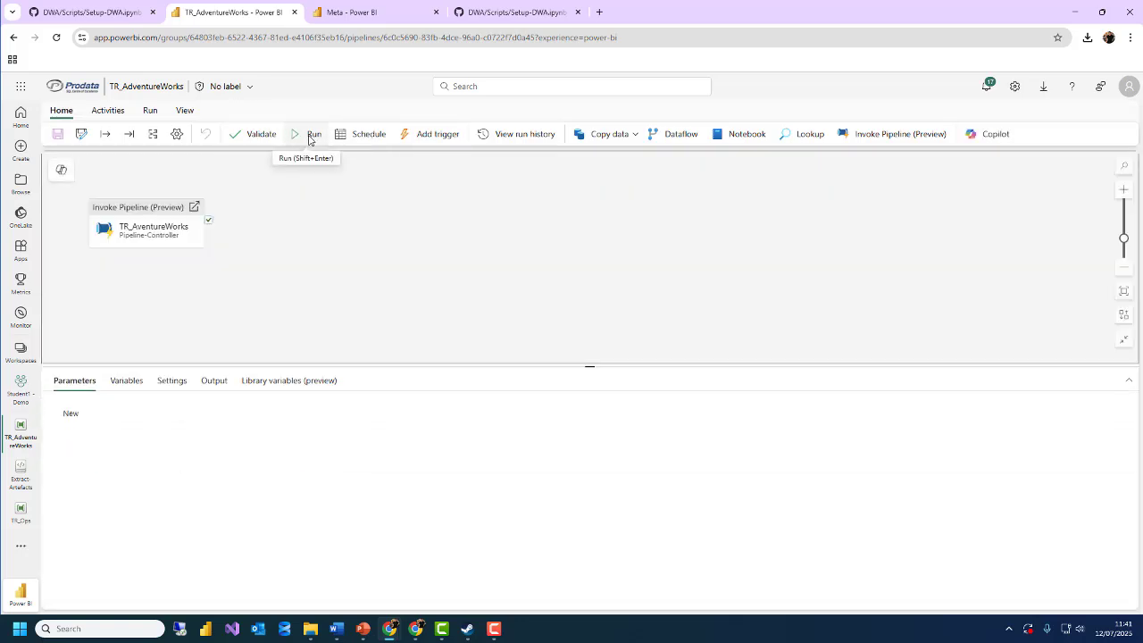
View and close the pipeline's schedule settings, and run TR_AdventureWorks, dismissing the start notification.
left_click(362, 134)
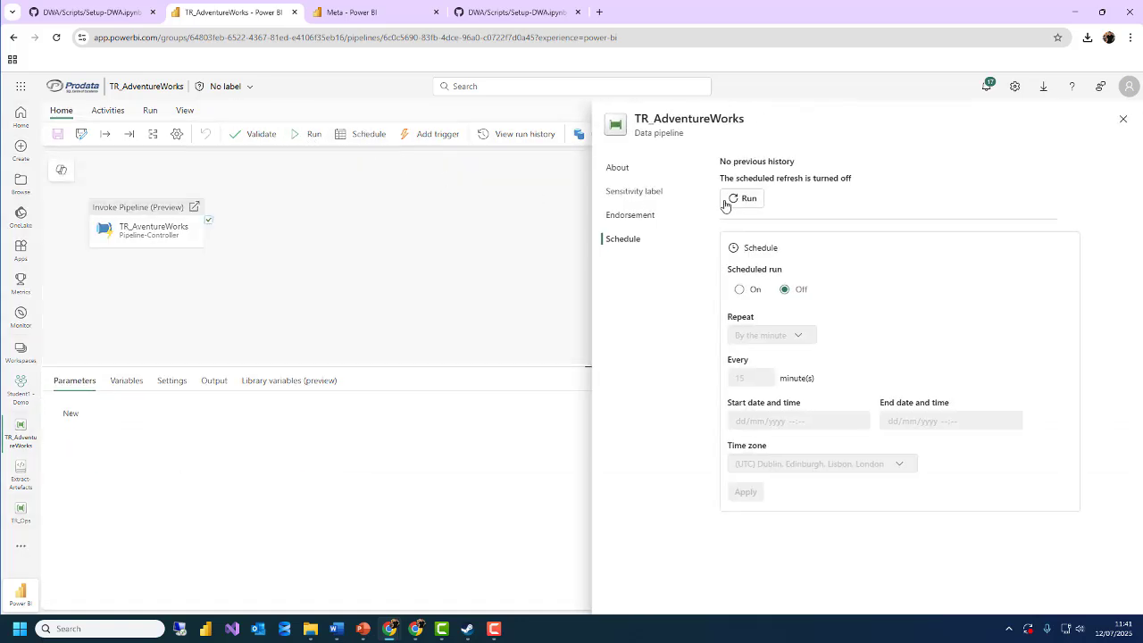
left_click(1126, 124)
left_click(311, 136)
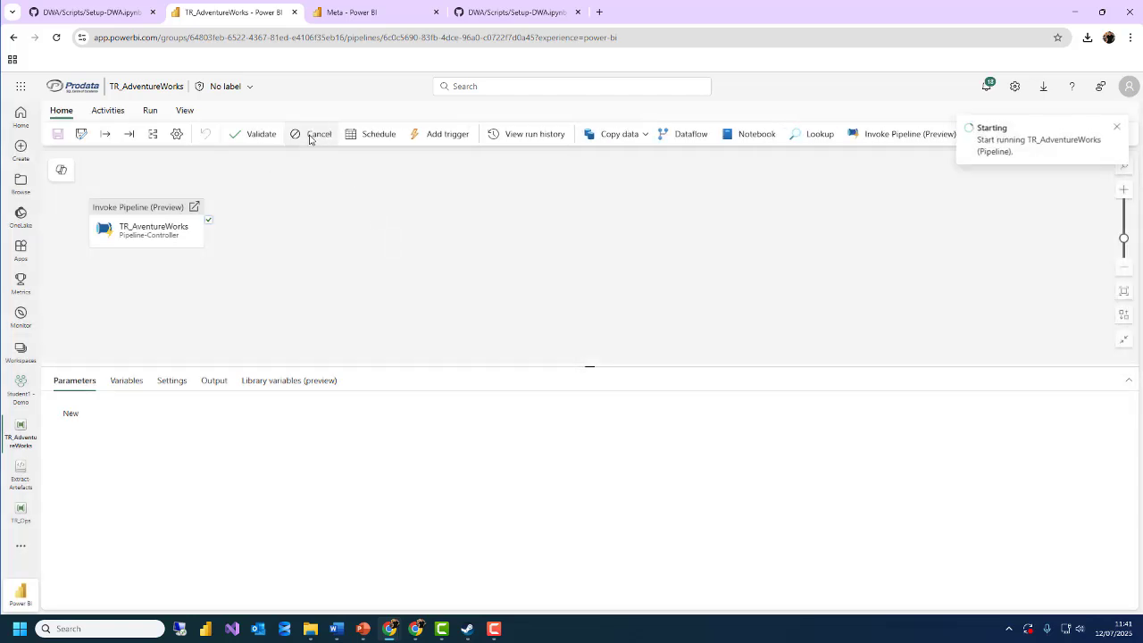
left_click(1116, 129)
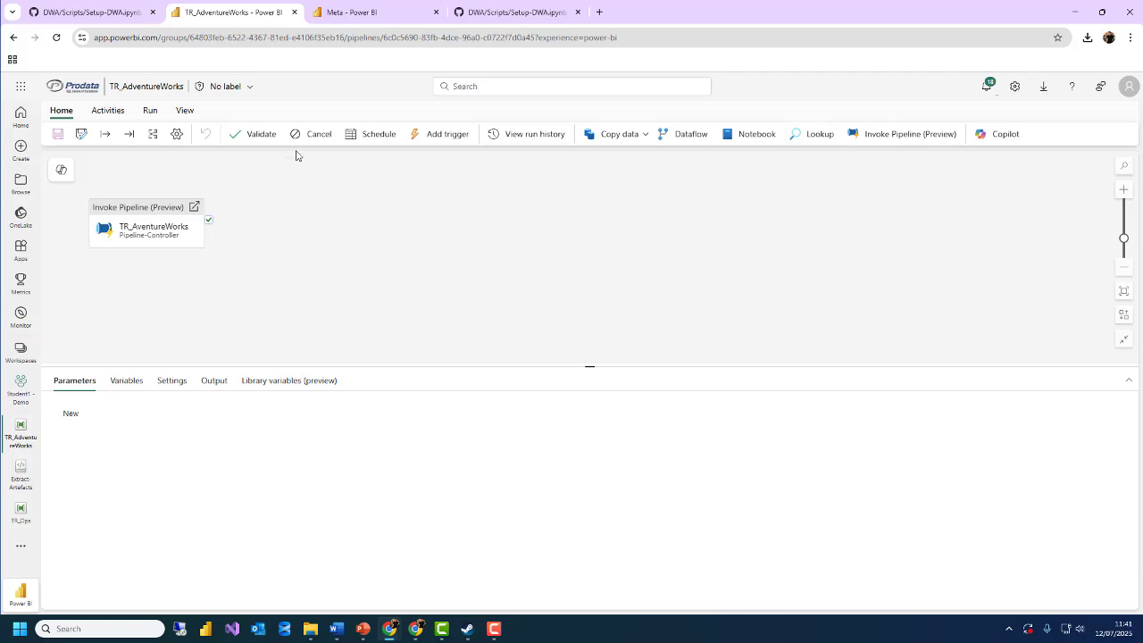
Show the pipeline's run output in an enlarged pane and open the linked Pipeline-Controller run from the activity's output.
left_click(211, 380)
left_click_drag(228, 366, 241, 260)
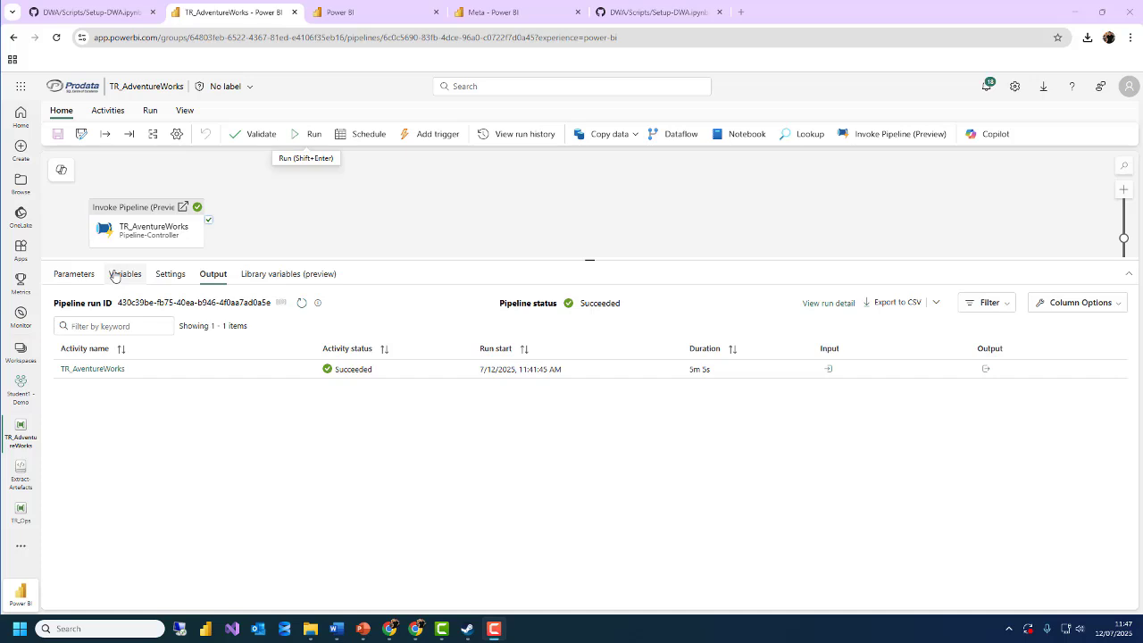
left_click(986, 372)
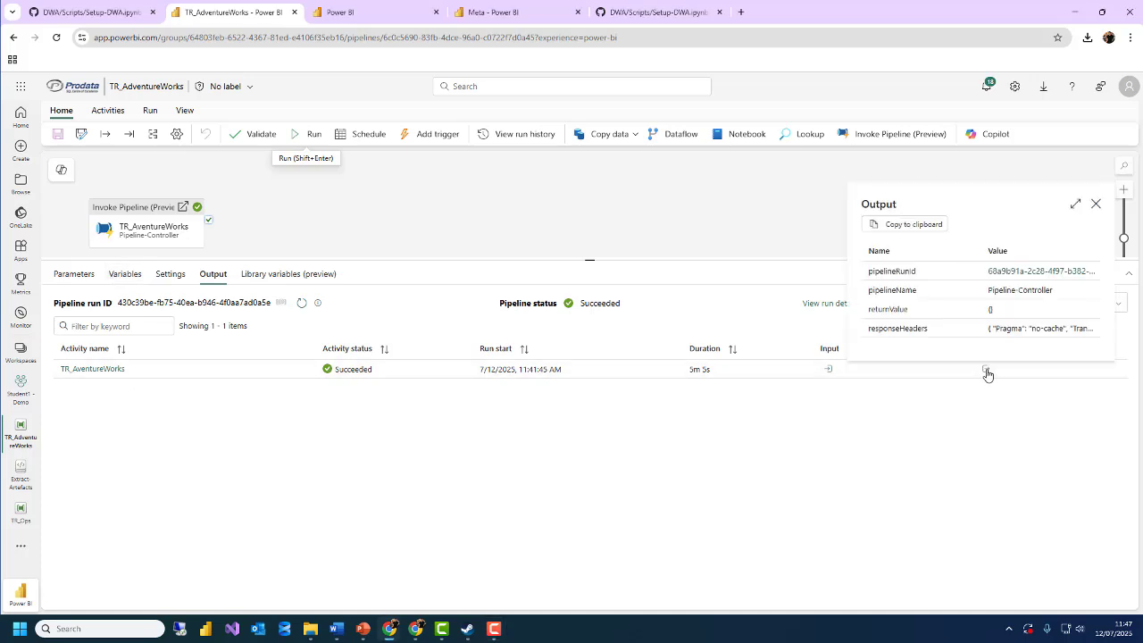
left_click(1010, 273)
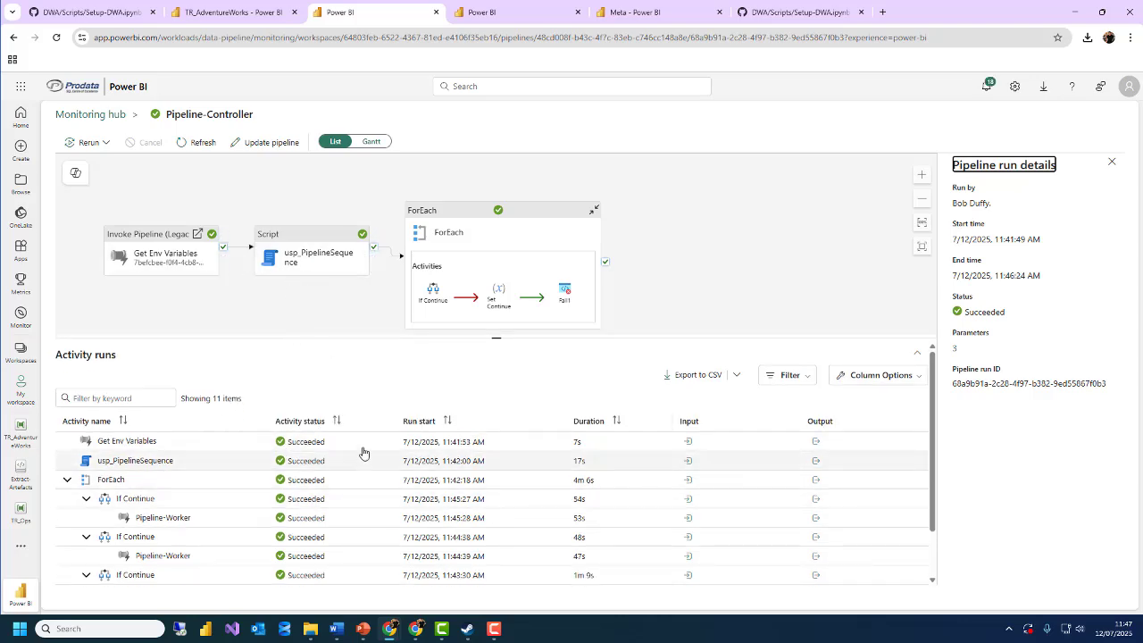
Enlarge the Pipeline-Controller activity runs list and inspect the inputs of the latest and earliest Pipeline-Worker activities.
left_click_drag(374, 335, 382, 293)
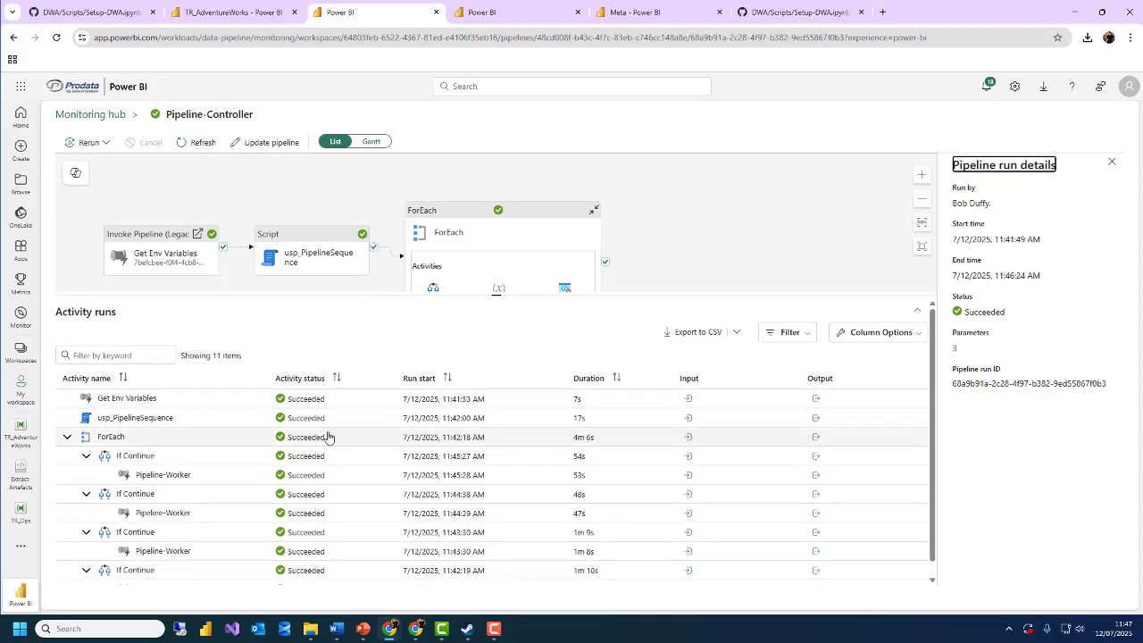
scroll(343, 453, "down", 1)
left_click(687, 462)
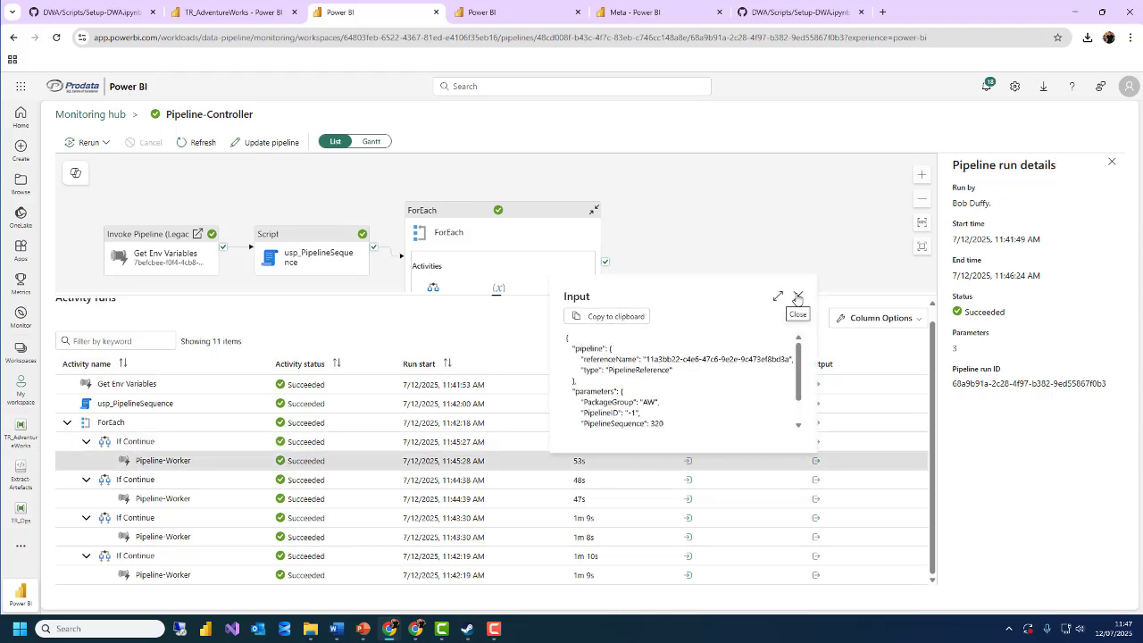
left_click(800, 298)
left_click(688, 576)
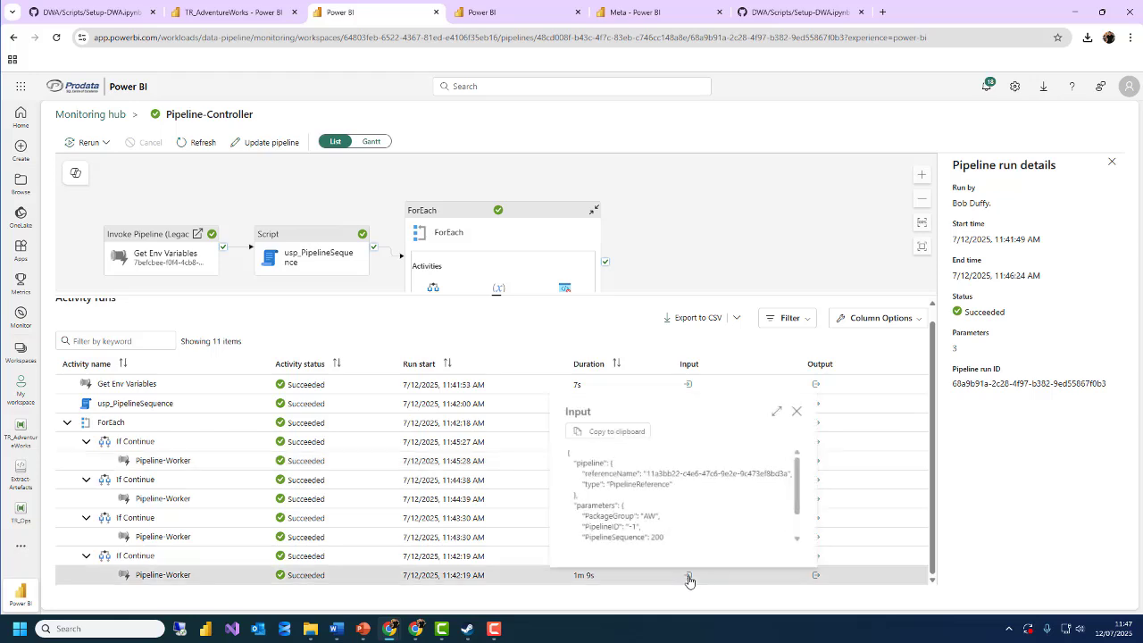
left_click(799, 410)
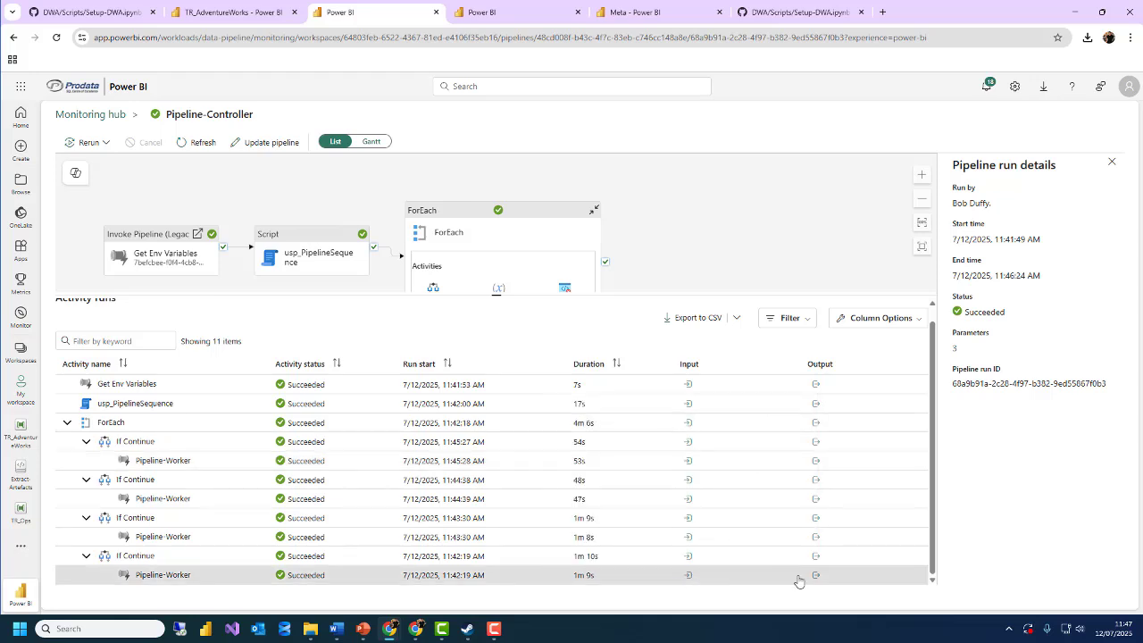
Open the Pipeline-Worker run from the earliest worker activity's output and review its activity runs.
left_click(815, 577)
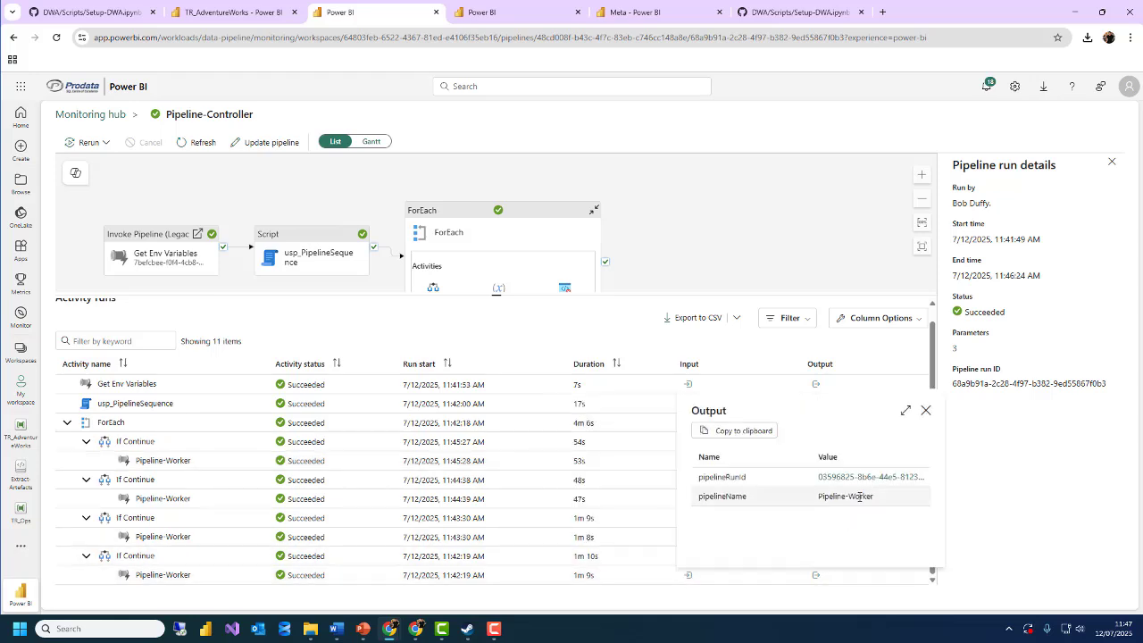
left_click(857, 493)
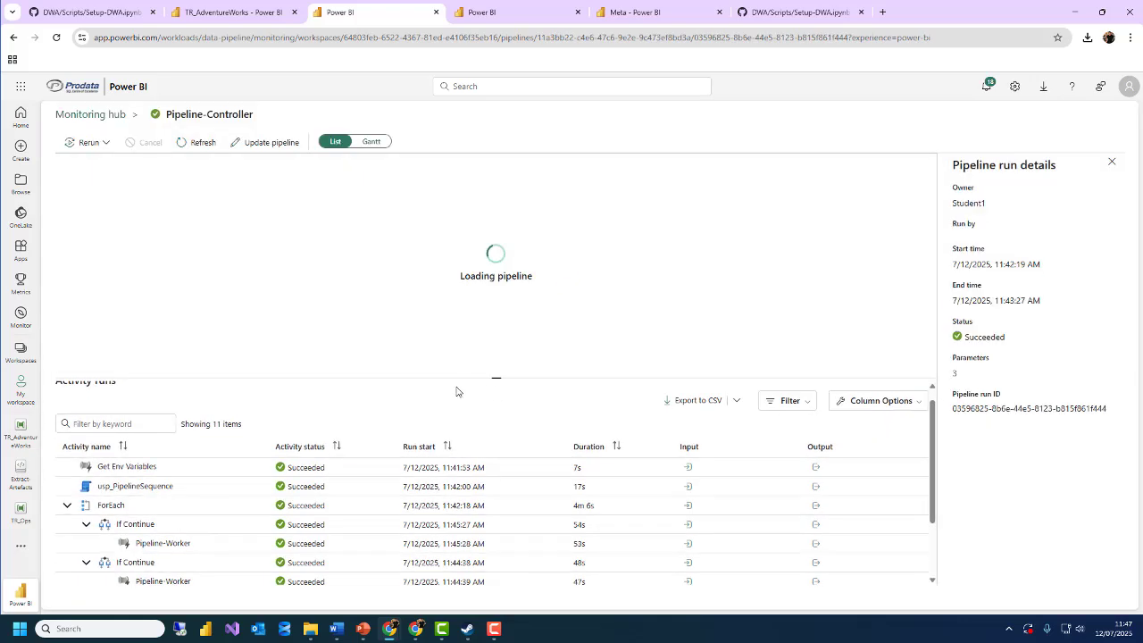
left_click_drag(331, 373, 331, 340)
scroll(220, 530, "down", 2)
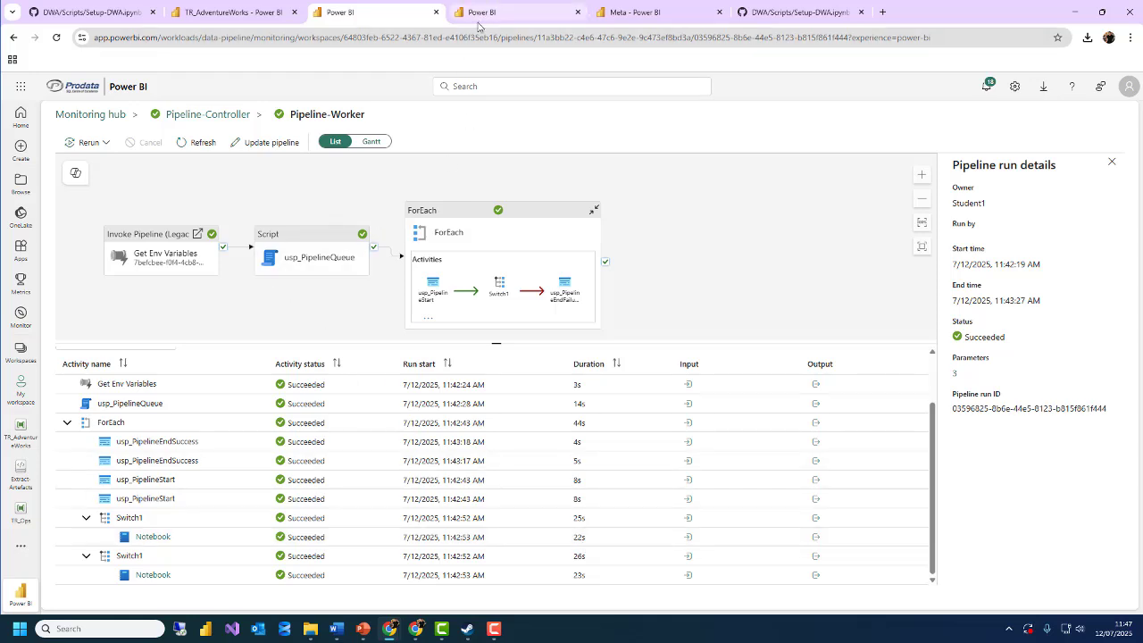
Return to the TR_AdventureWorks browser tab and open the DW warehouse from the root of the Student1 - Demo workspace.
left_click(231, 13)
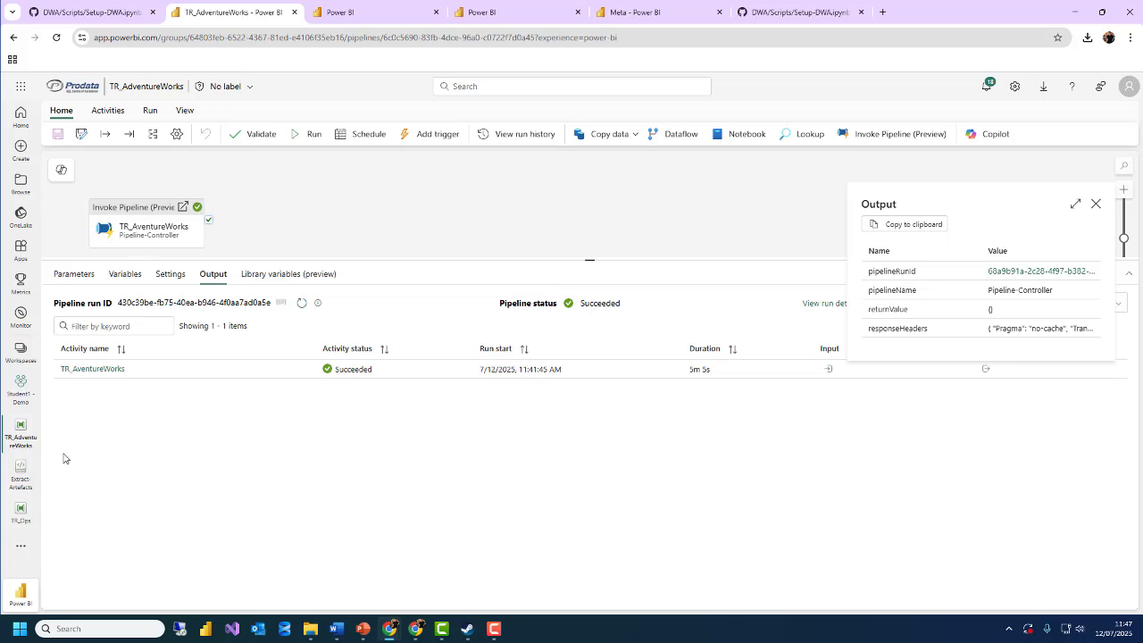
left_click(20, 353)
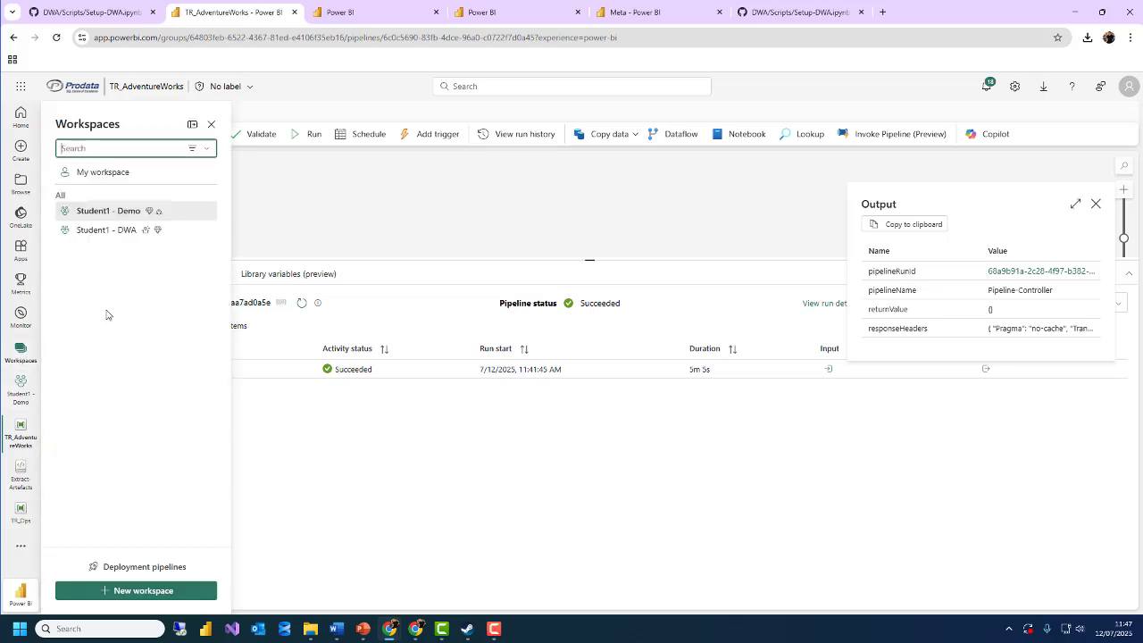
left_click(116, 219)
left_click(98, 189)
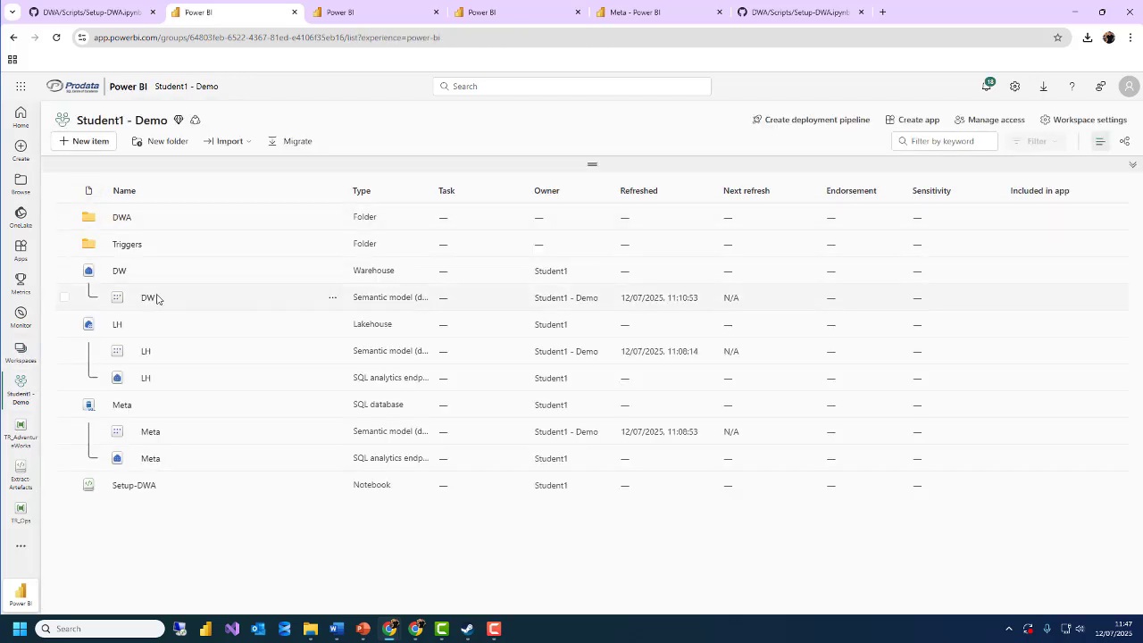
left_click(121, 271)
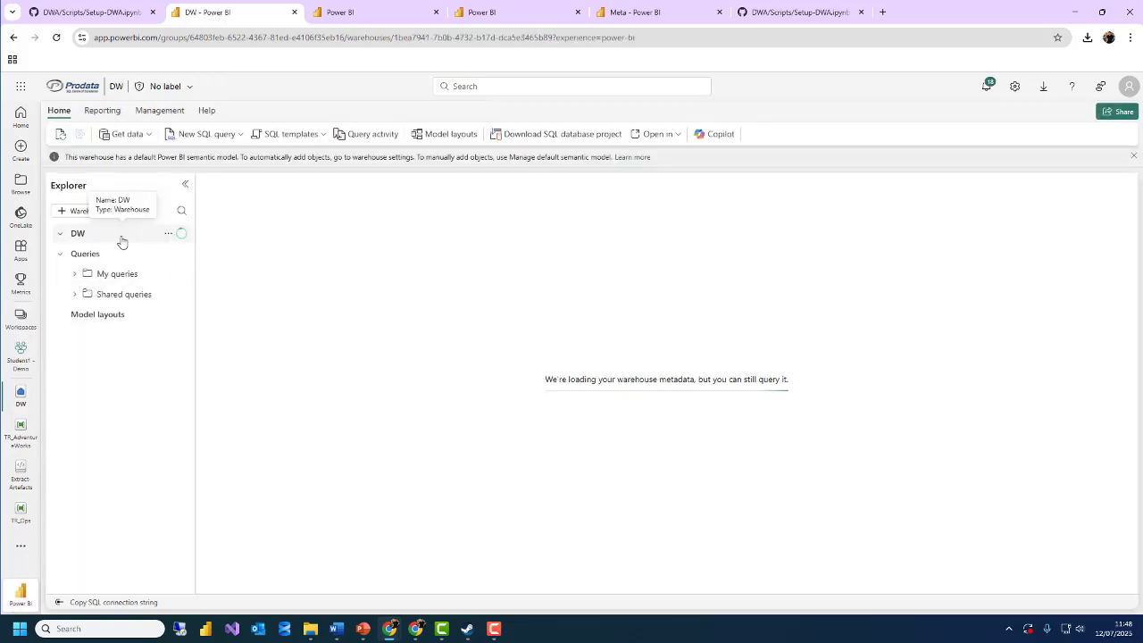
Expand the tables of the aw schema in the DW warehouse and widen the object explorer to show full table names.
left_click(61, 234)
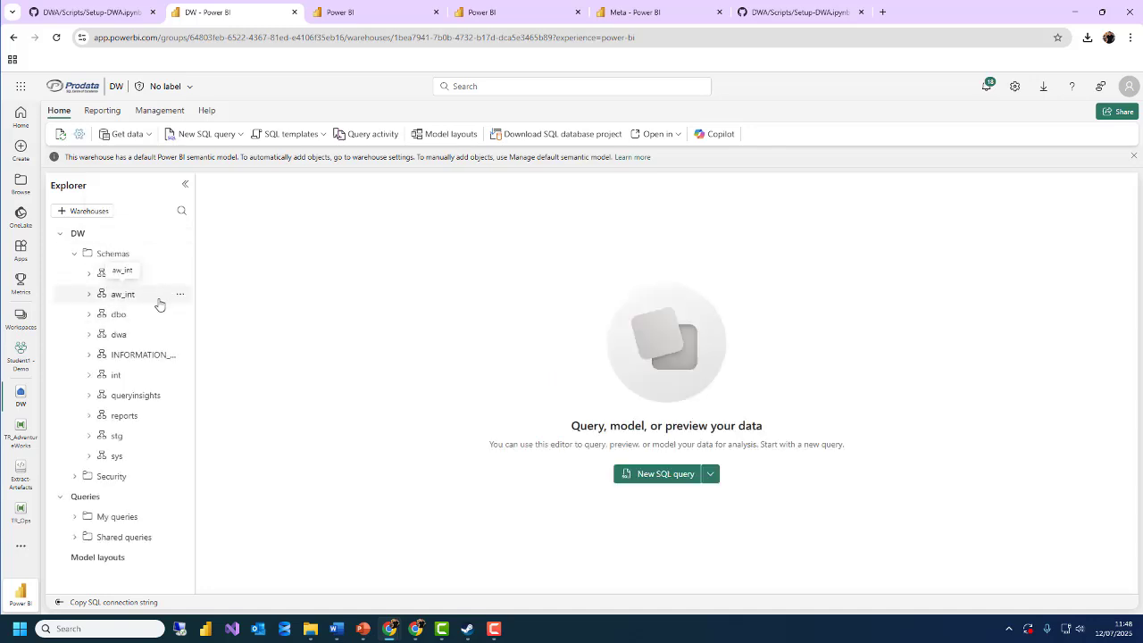
left_click(89, 275)
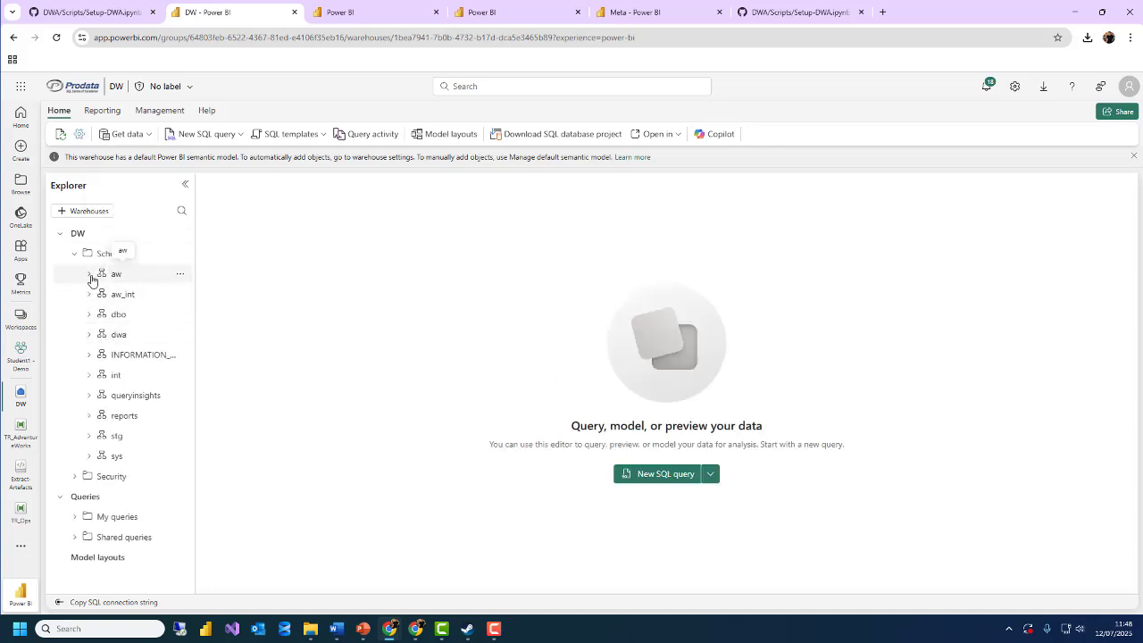
left_click(103, 295)
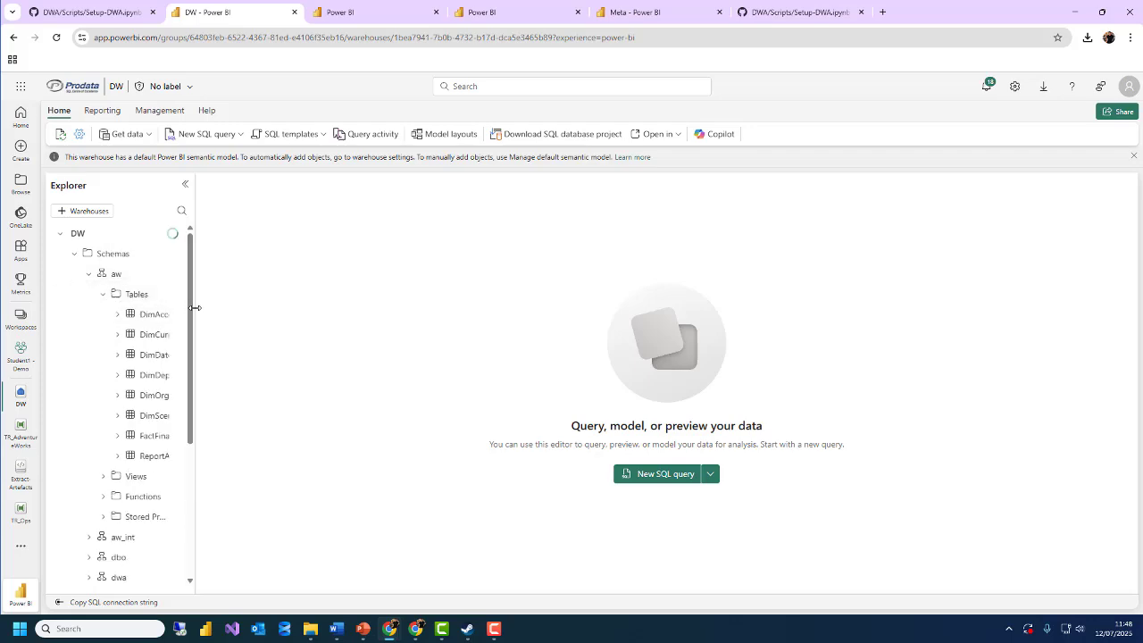
left_click_drag(191, 306, 313, 300)
Preview the data of DimAccount, FactFinance, DimScenario, DimOrganization, DimDepartmentGroup, DimDate and ReportAccountMap in the aw schema.
left_click(176, 314)
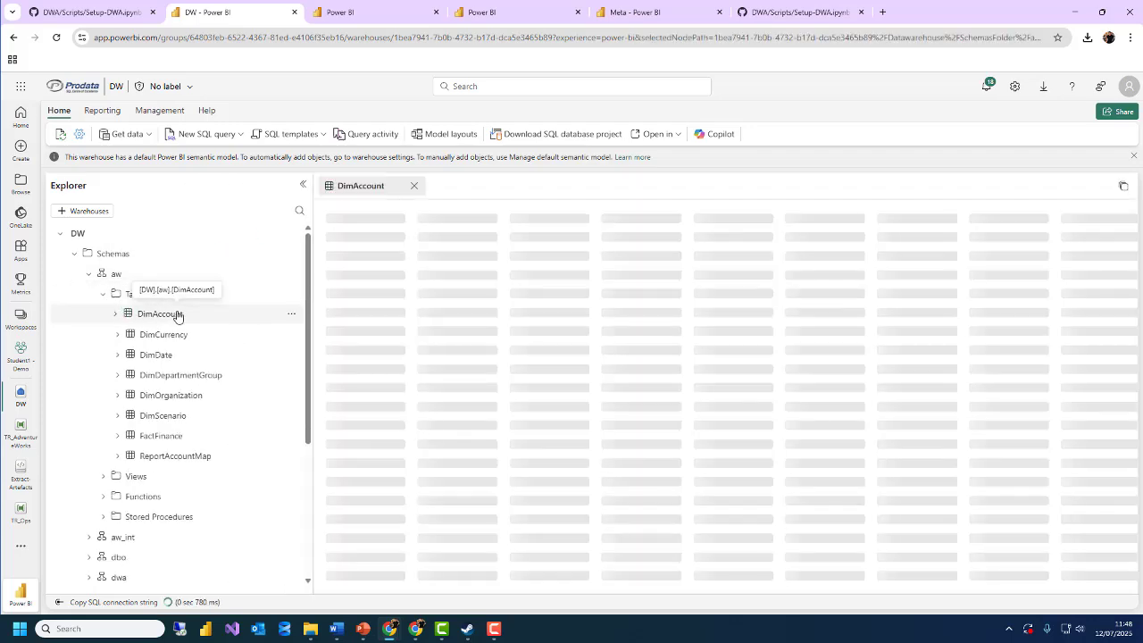
left_click(164, 436)
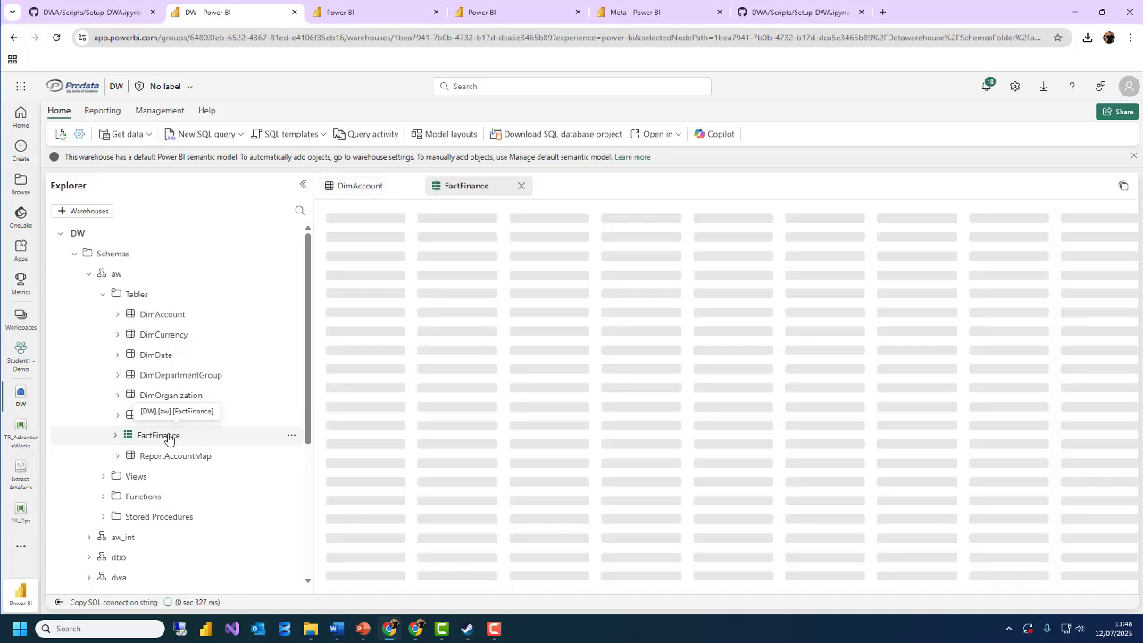
left_click(173, 415)
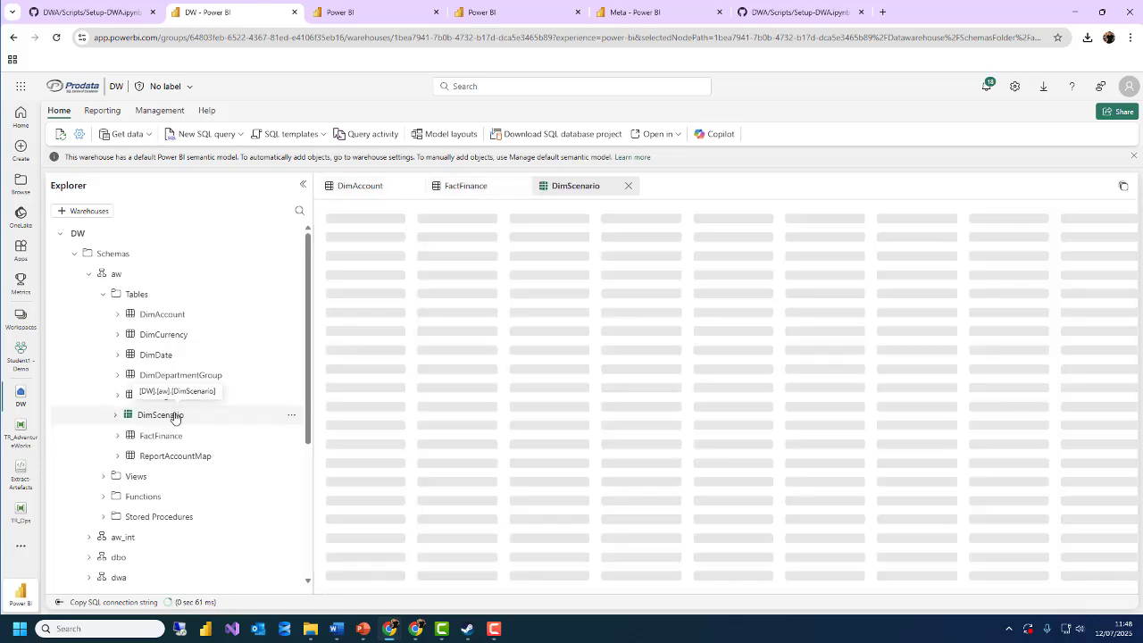
left_click(176, 395)
left_click(170, 375)
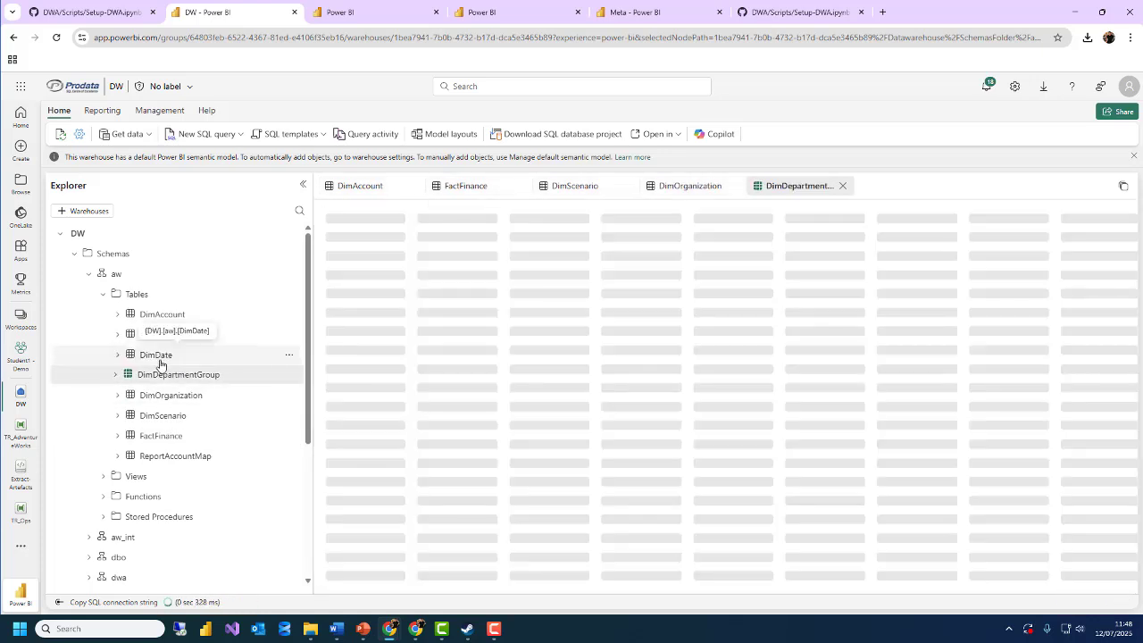
left_click(151, 356)
left_click(172, 456)
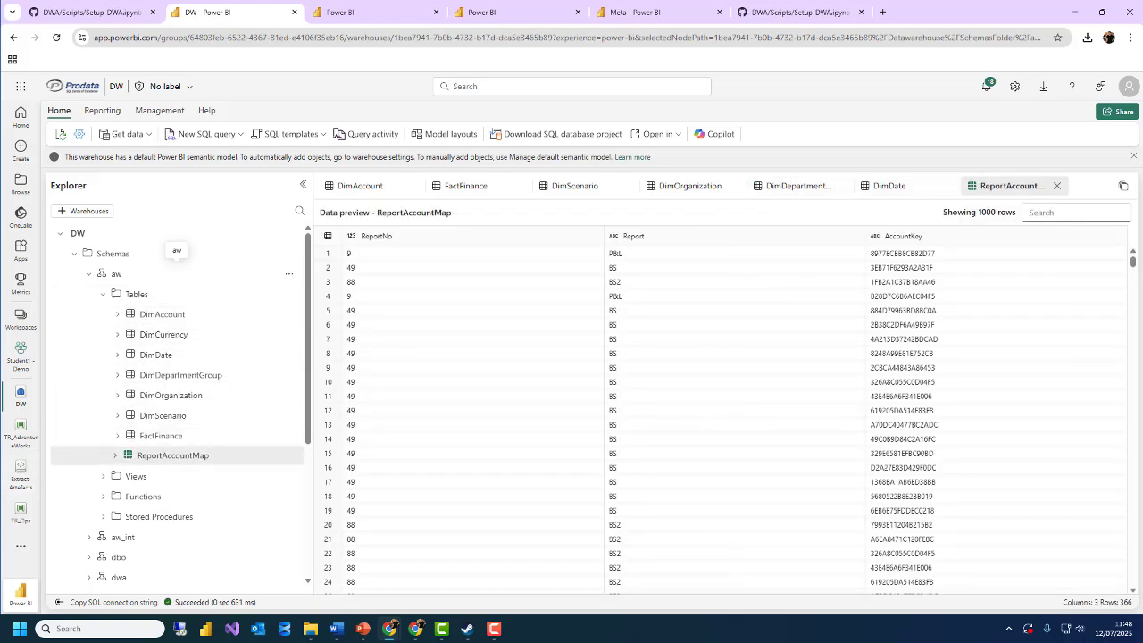
key("F10")
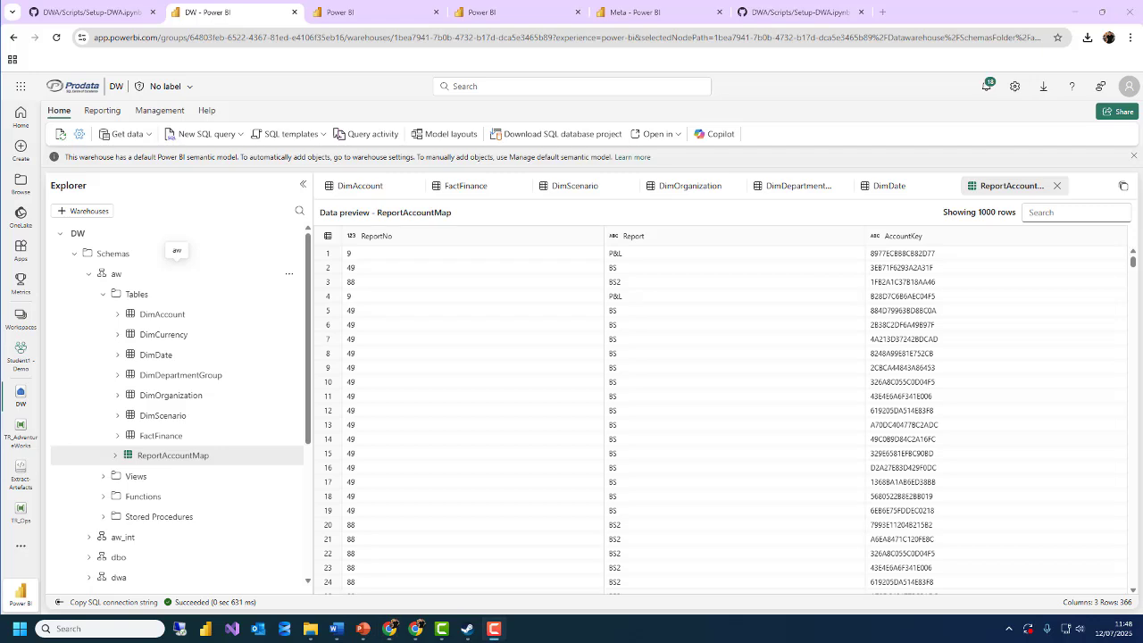